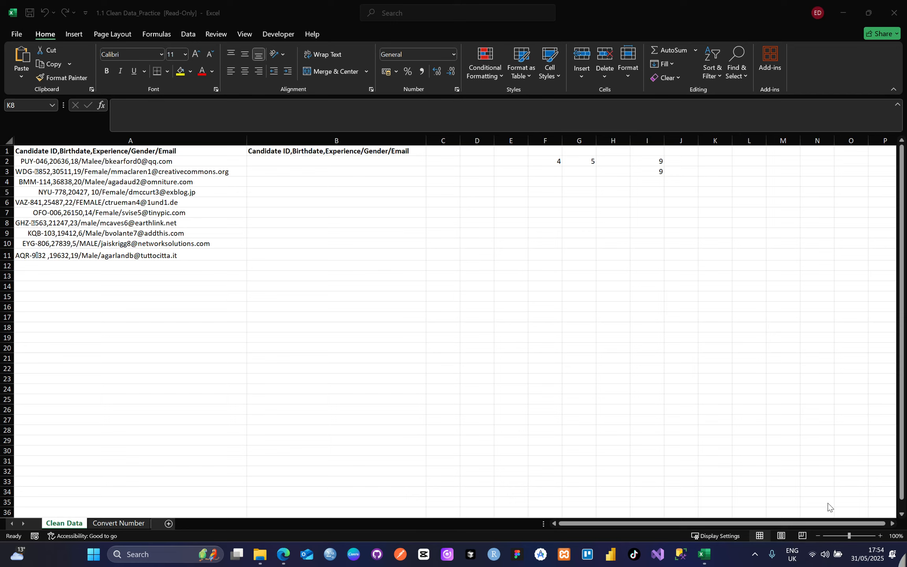
# Step: Examine the function suggestions for =sum in cell K8, the statistical functions and the AutoSum options, leaving the cell empty
pyautogui.click(163, 34)
pyautogui.click(163, 34)
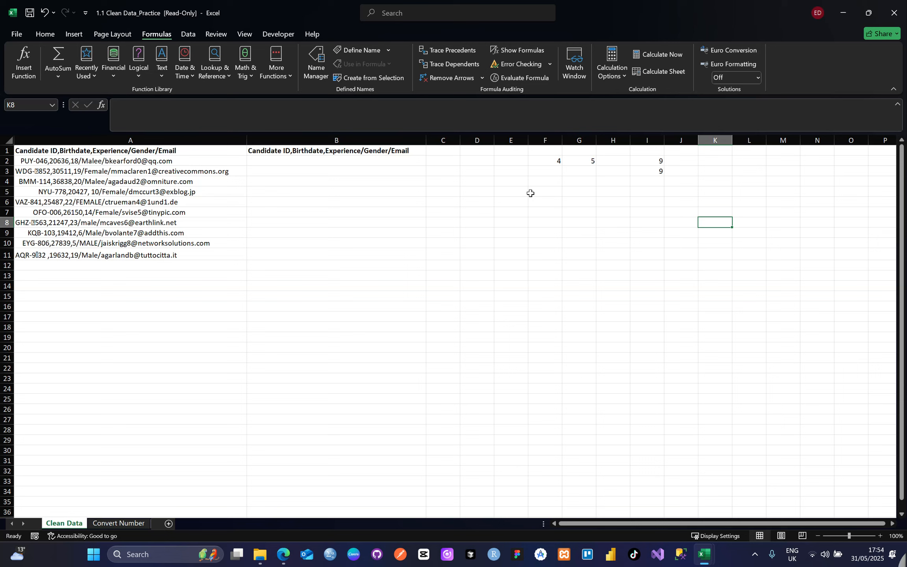
pyautogui.write('=')
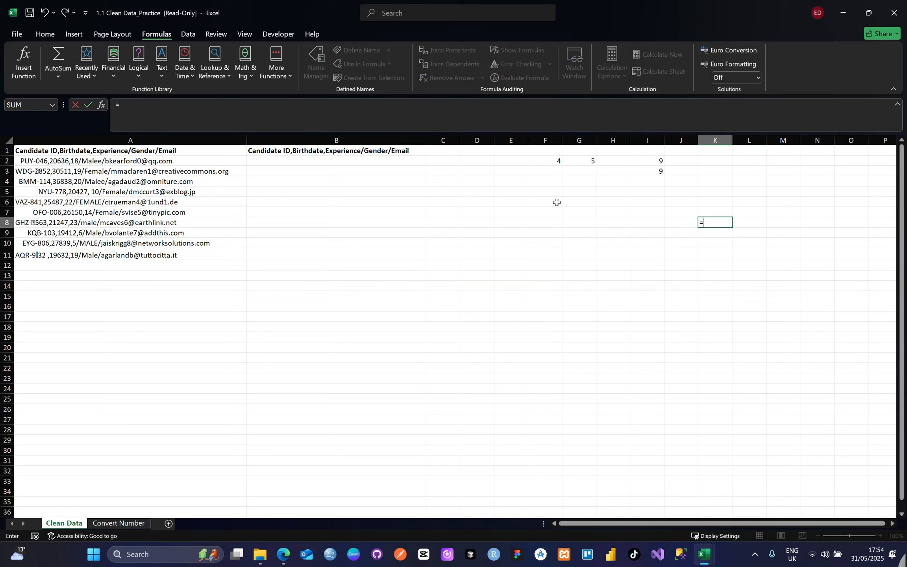
pyautogui.write('s')
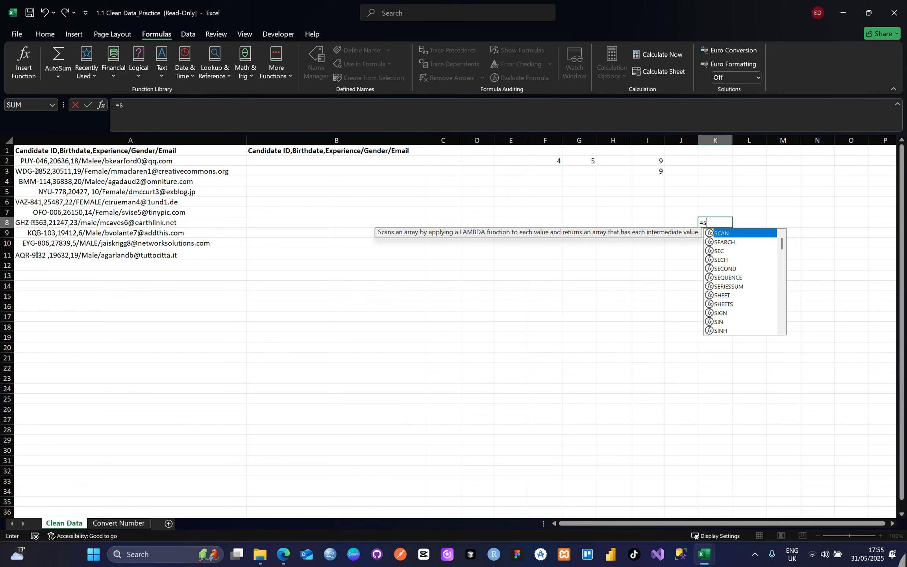
pyautogui.write('um')
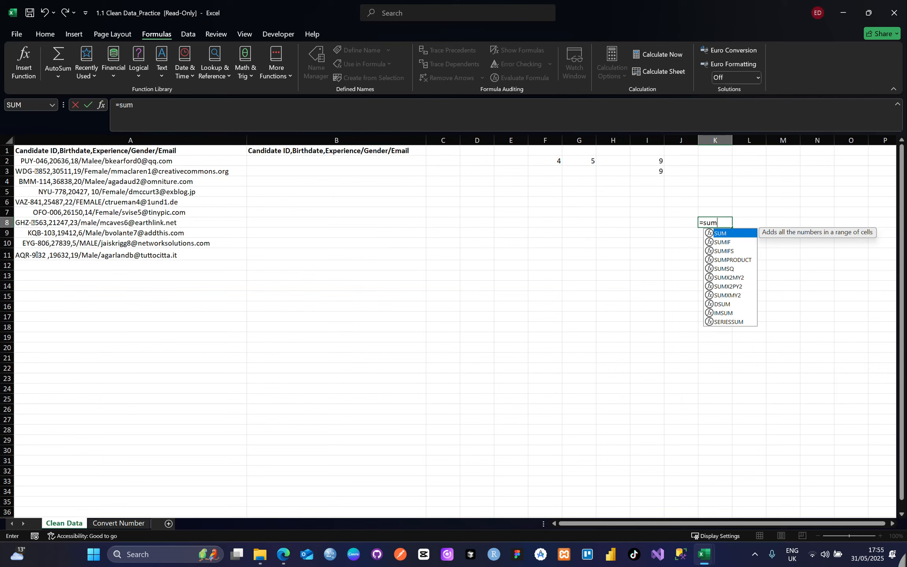
pyautogui.press('BackSpace')
pyautogui.press('BackSpace')
pyautogui.press('BackSpace')
pyautogui.press('BackSpace')
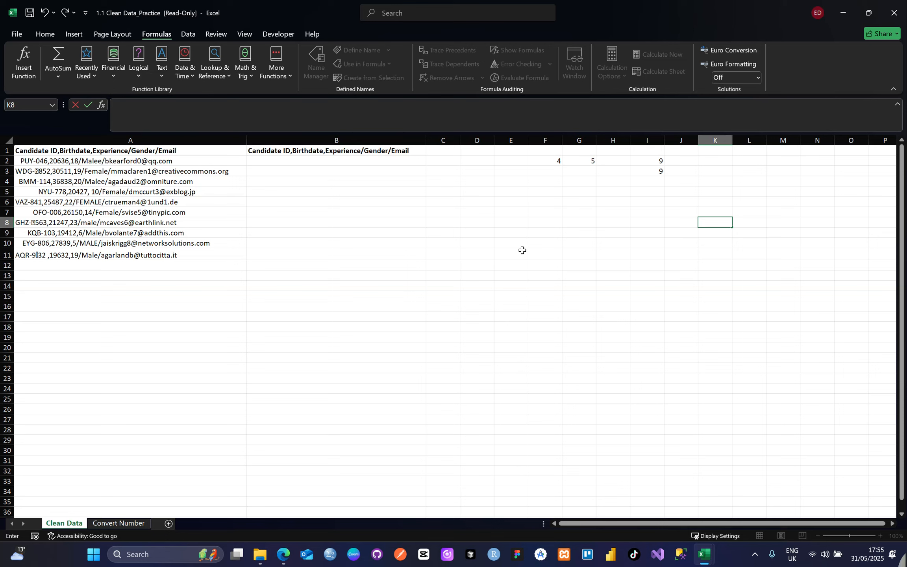
pyautogui.click(277, 75)
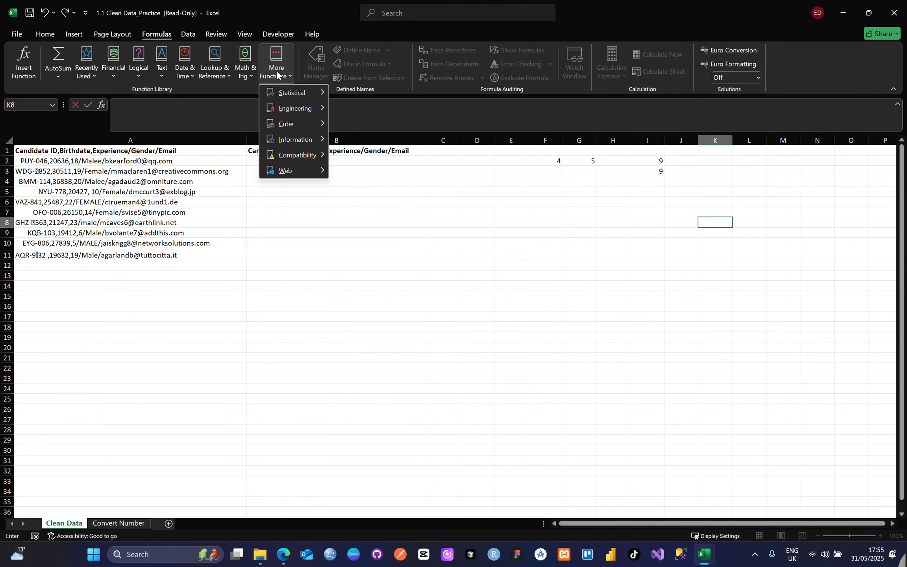
pyautogui.moveTo(291, 93)
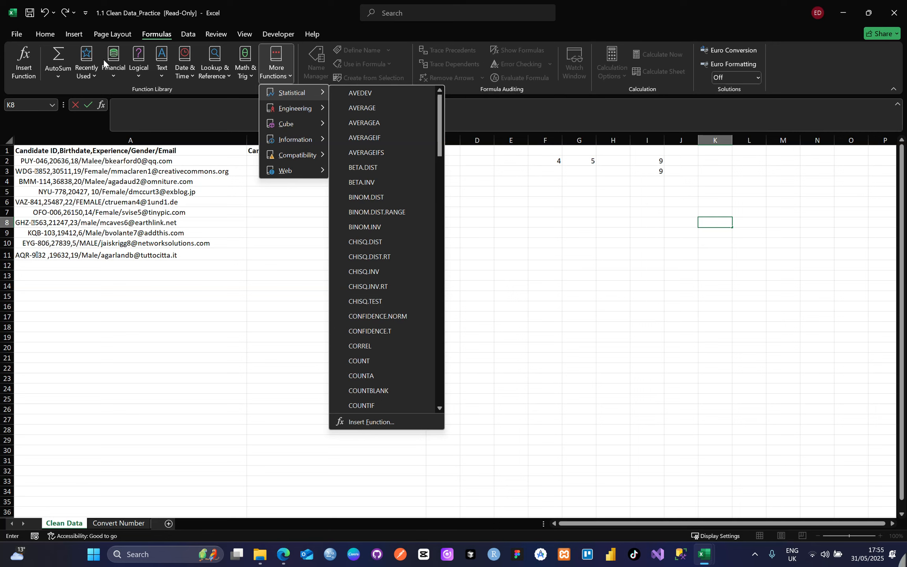
pyautogui.click(58, 76)
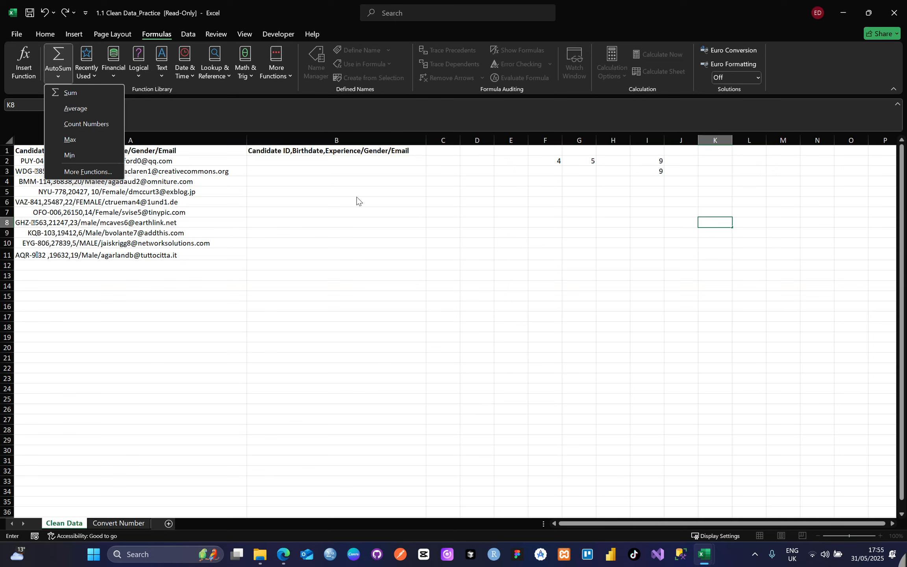
pyautogui.click(367, 187)
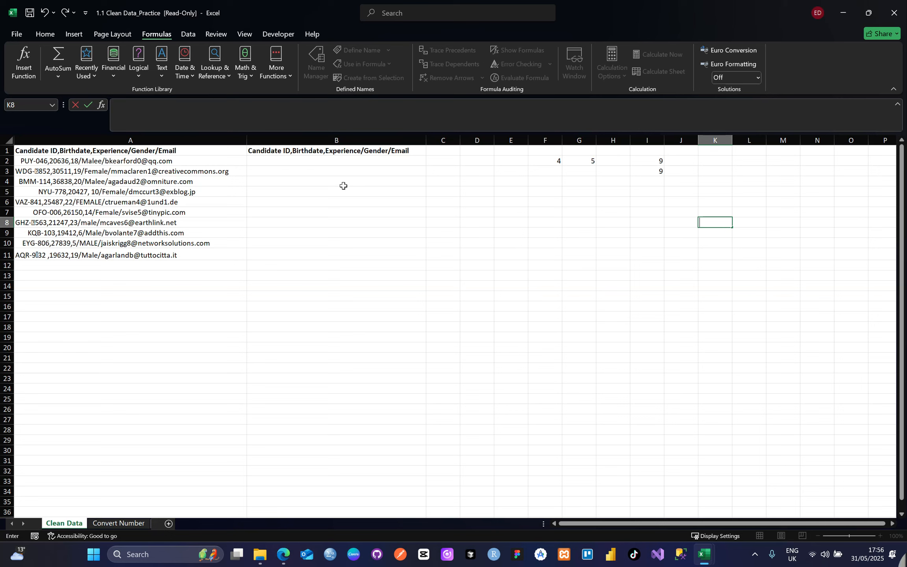
# Step: Clear the contents of the range F1:I4
pyautogui.moveTo(553, 151); pyautogui.dragTo(655, 182)
pyautogui.press('Delete')
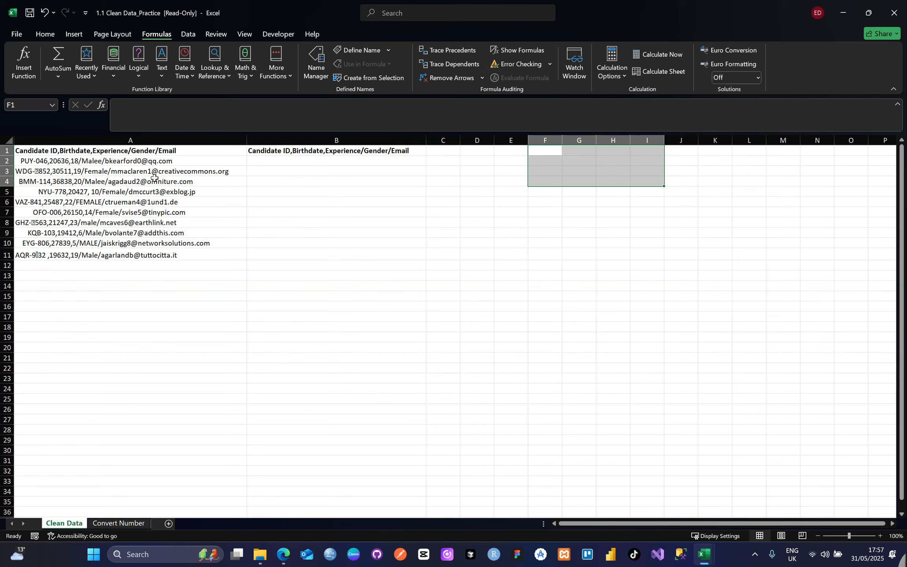
# Step: Start a formula in cell B2 that removes nonprintable characters from the first candidate record with =CLEAN(A2)
pyautogui.click(294, 163)
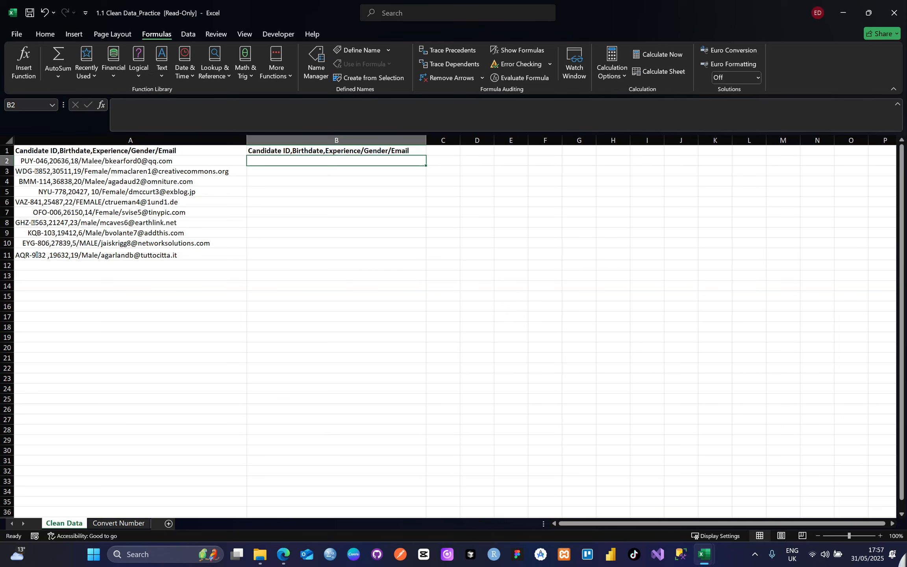
pyautogui.hotkey('alt', 'Tab')
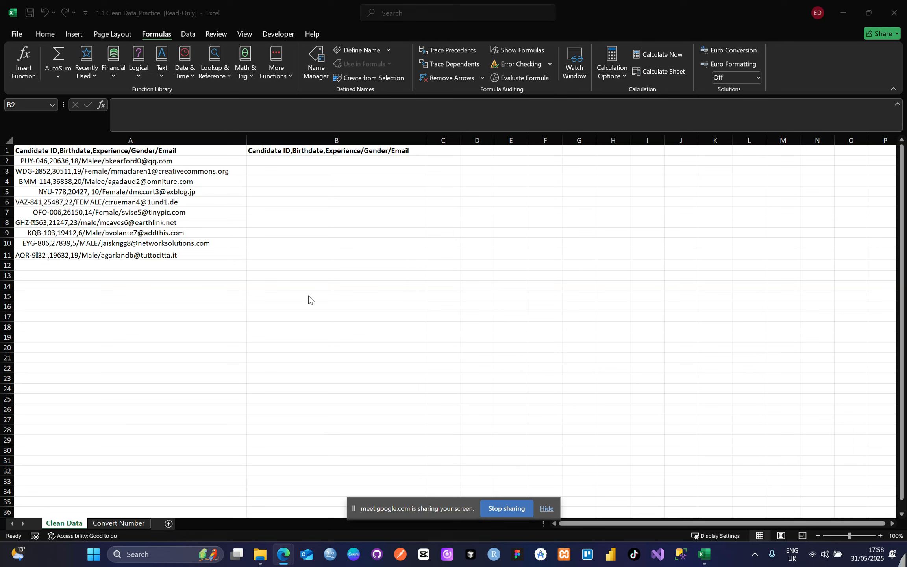
pyautogui.click(291, 163)
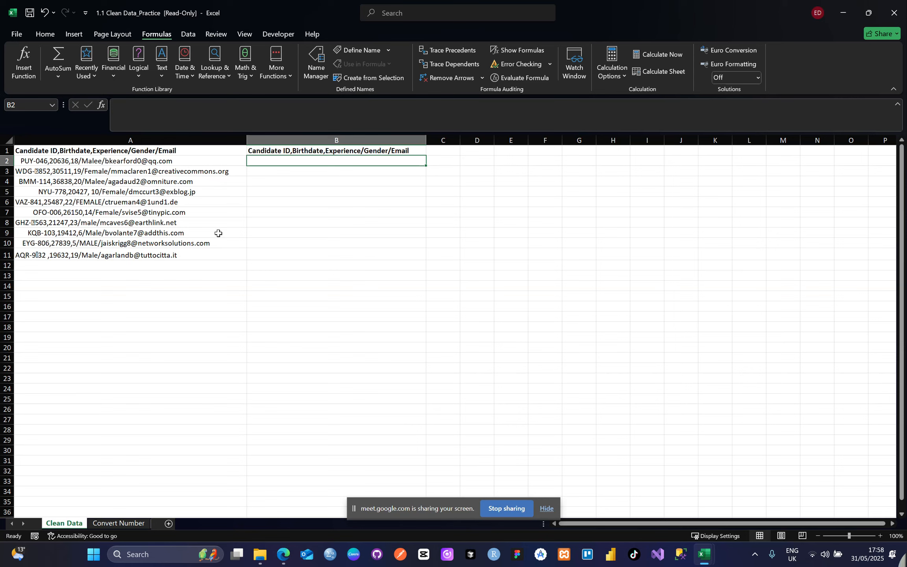
pyautogui.write('=')
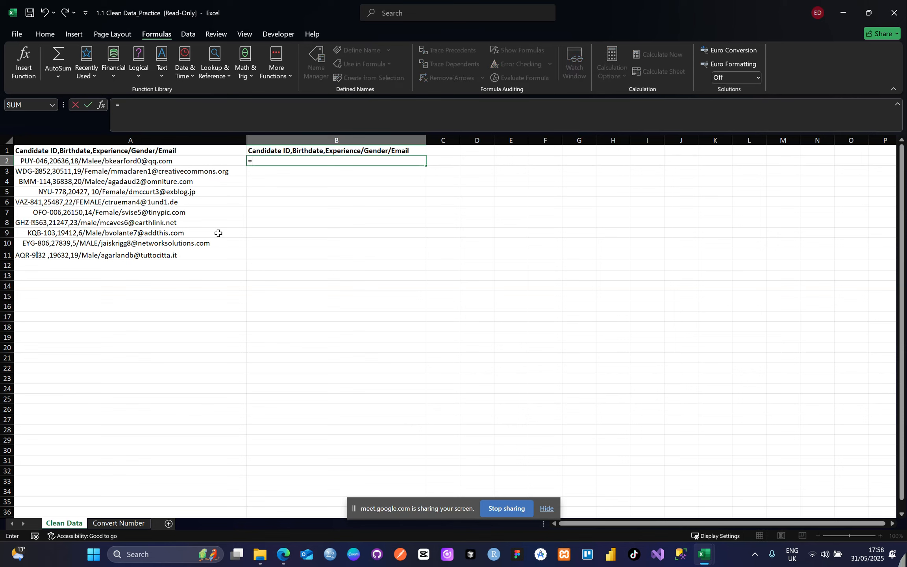
pyautogui.write('clean')
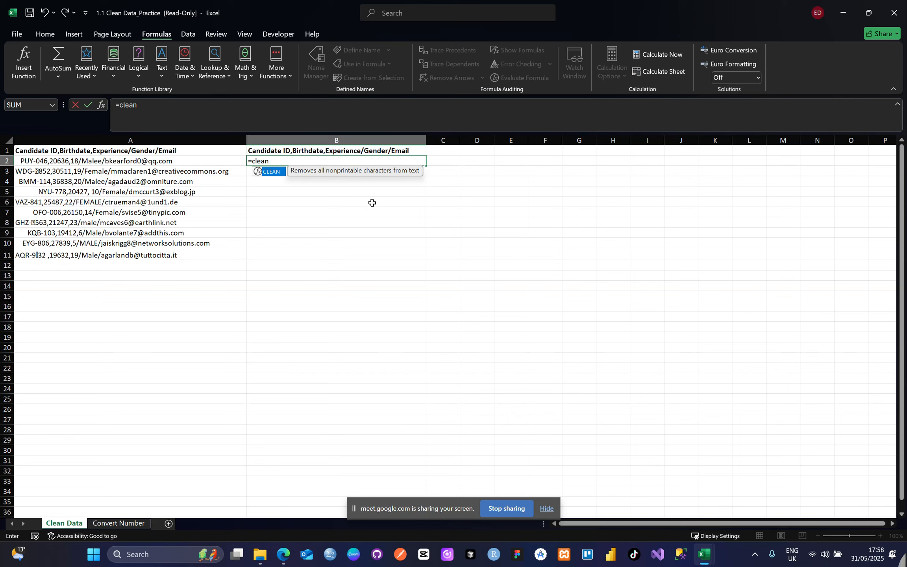
pyautogui.doubleClick(275, 172)
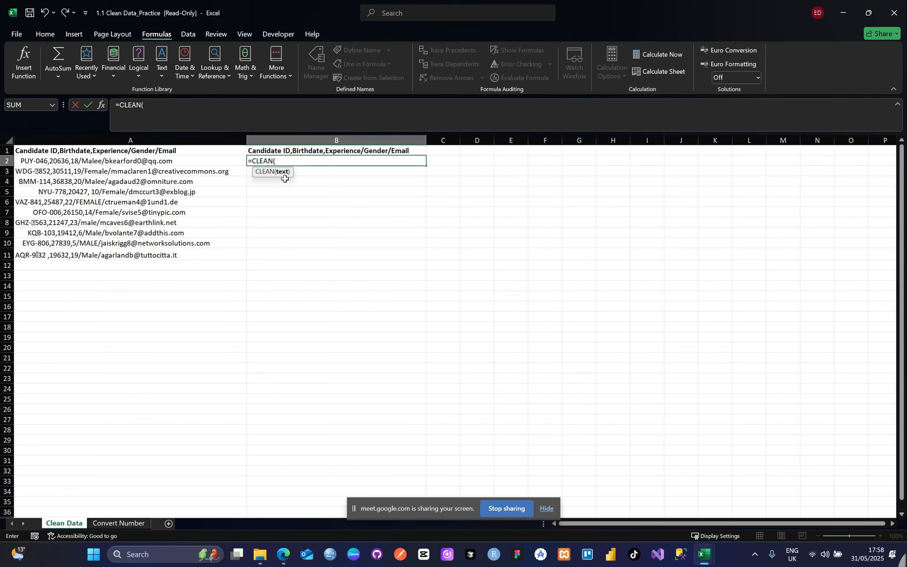
pyautogui.click(59, 161)
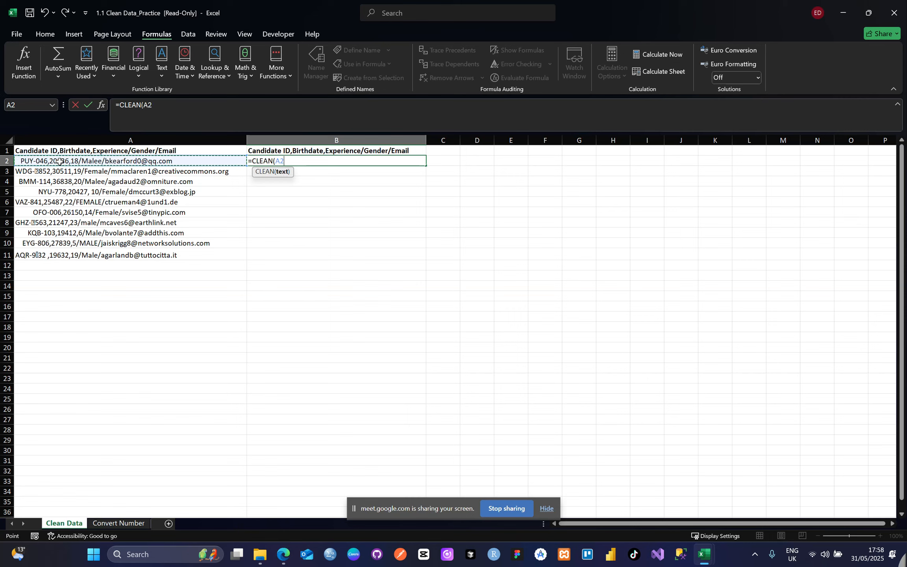
pyautogui.write(')')
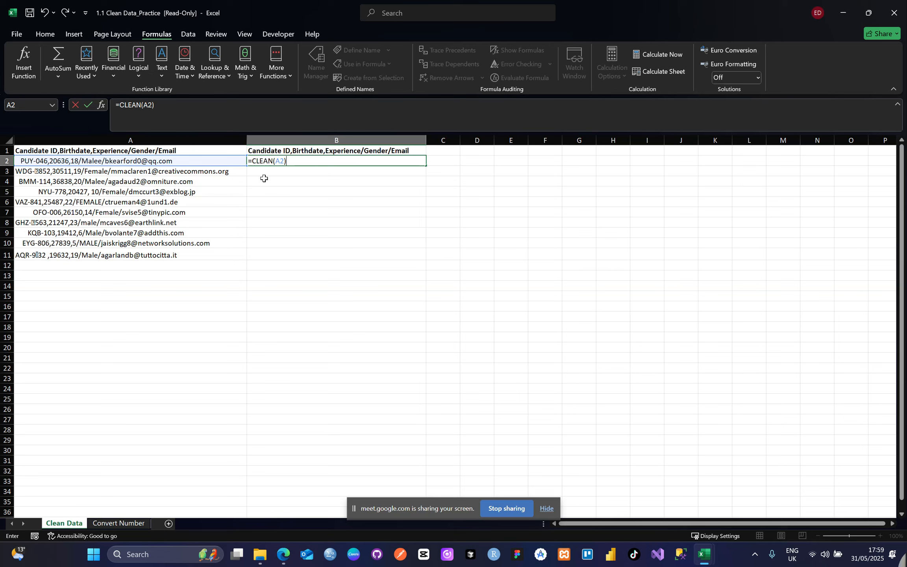
# Step: Wrap the CLEAN function in TRIM so that B2 contains =TRIM(CLEAN(A2)), and commit the formula
pyautogui.click(252, 161)
pyautogui.write('tri')
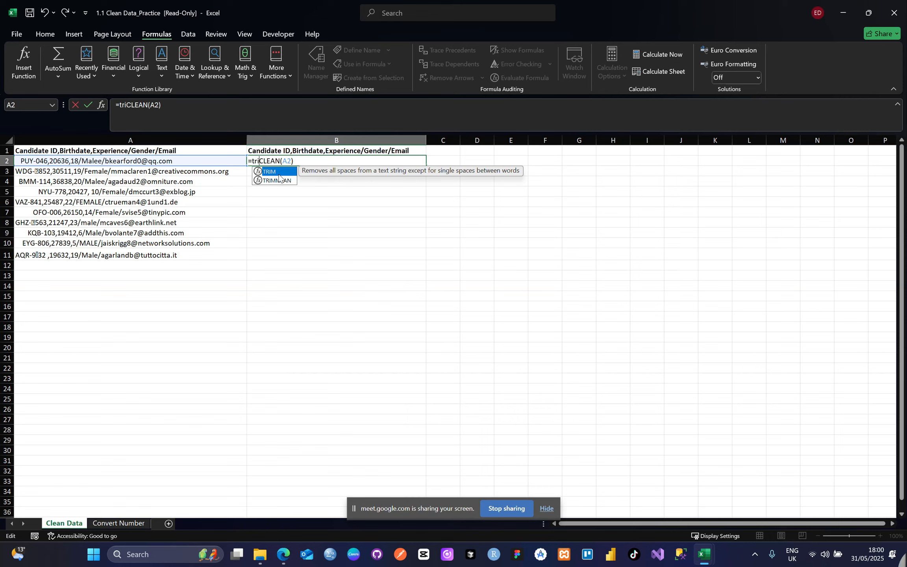
pyautogui.doubleClick(279, 173)
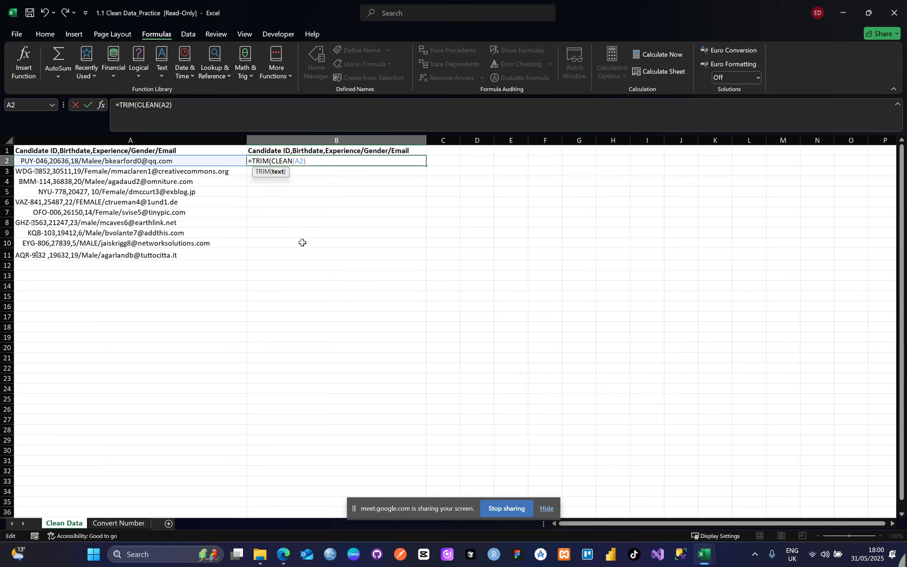
pyautogui.write(')')
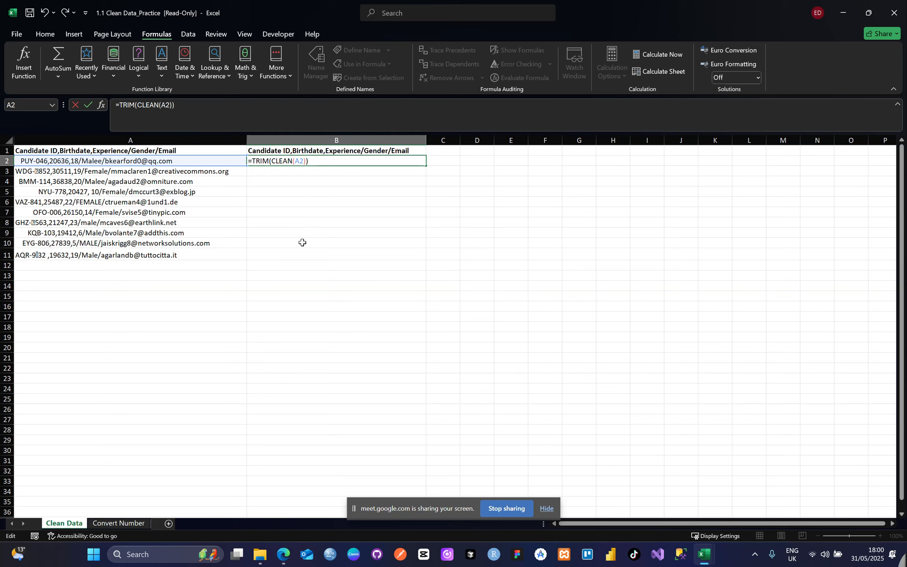
pyautogui.press('Return')
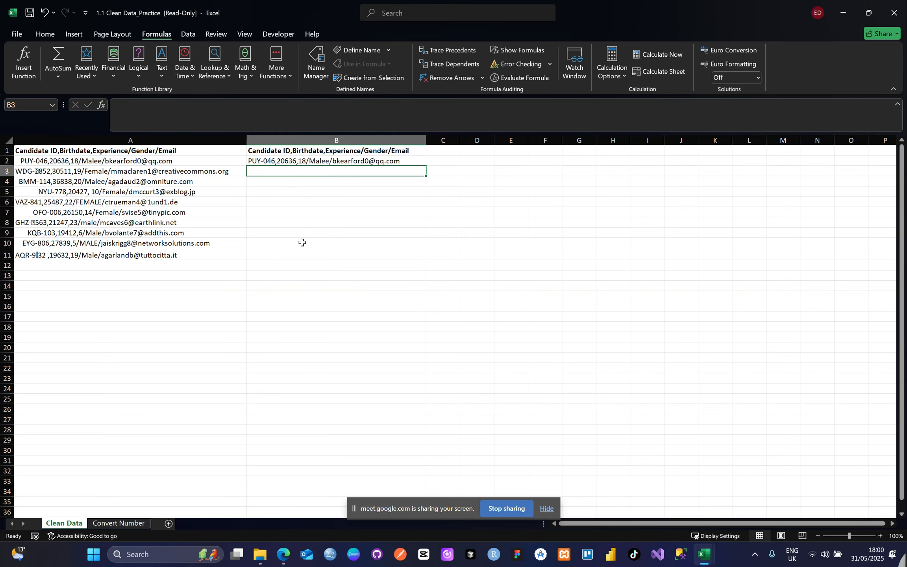
# Step: Fill the TRIM and CLEAN formula from B2 down through B11
pyautogui.click(339, 161)
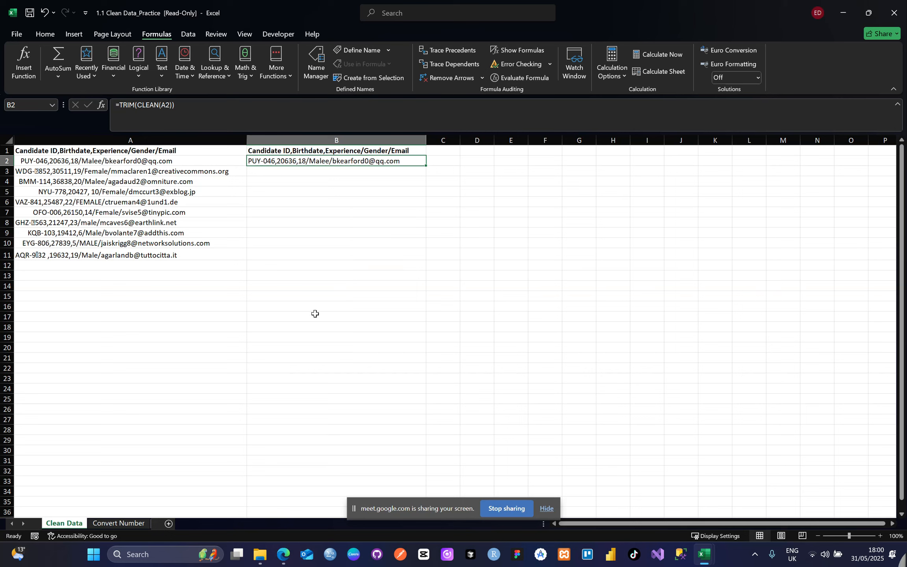
pyautogui.moveTo(426, 167)
pyautogui.mouseDown()
pyautogui.moveTo(427, 220)
pyautogui.moveTo(424, 170)
pyautogui.mouseUp()
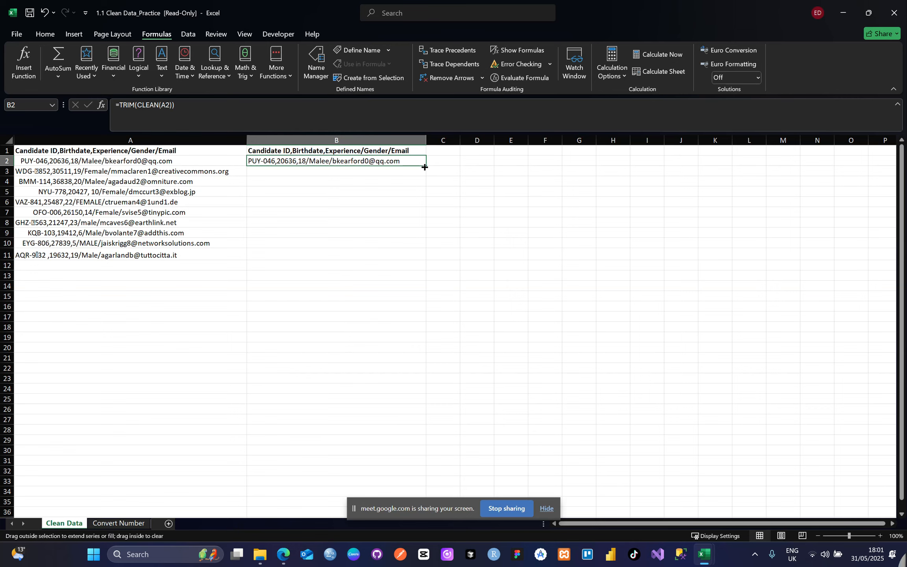
pyautogui.doubleClick(425, 167)
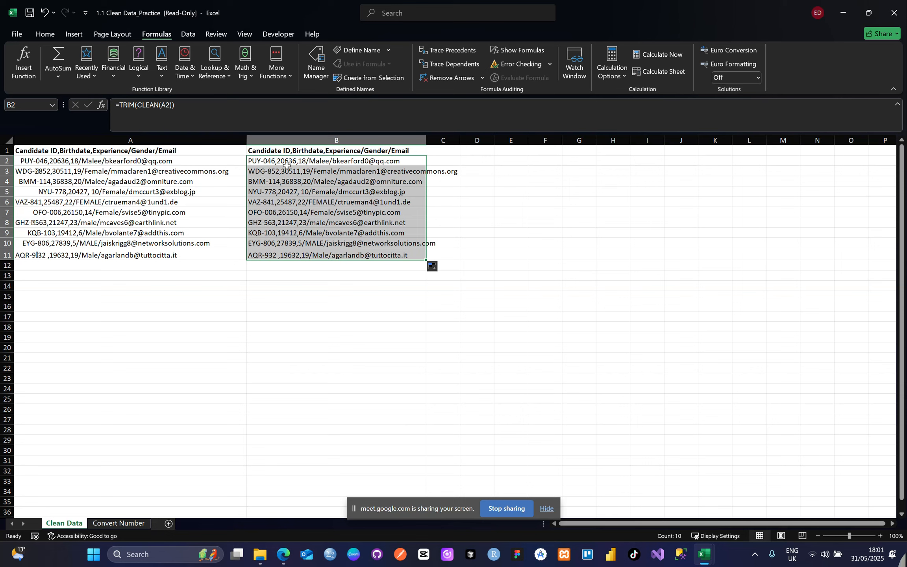
# Step: Enter the sample numbers 3 in cell G10 and 4 in cell H10
pyautogui.click(590, 242)
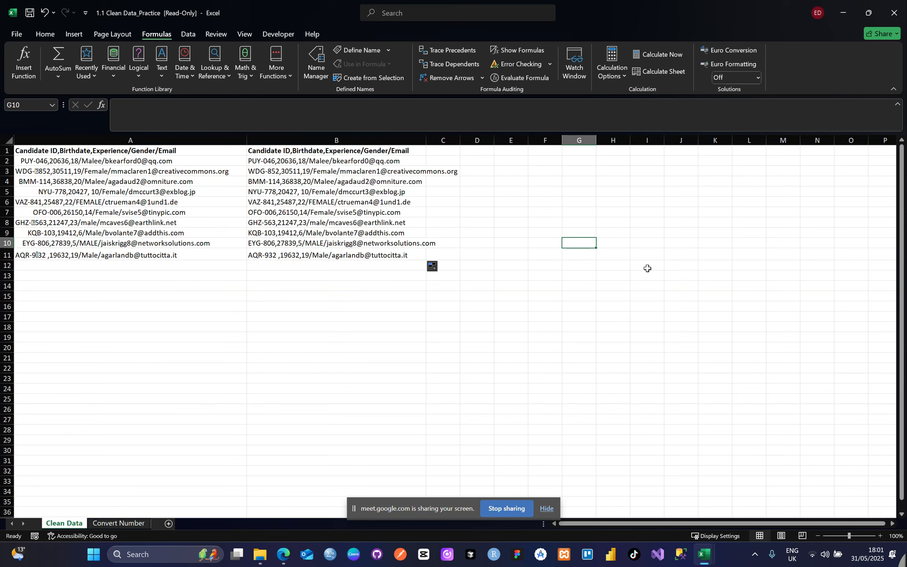
pyautogui.write('3')
pyautogui.click(618, 245)
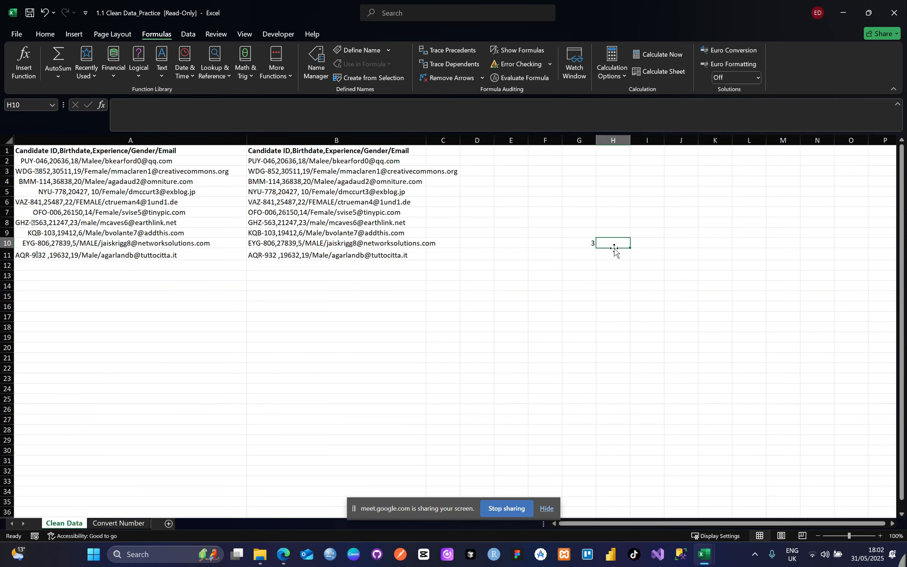
pyautogui.write('4')
# Step: Add the two sample numbers in cell I10 with the formula =SUM(G10:H10)
pyautogui.click(642, 245)
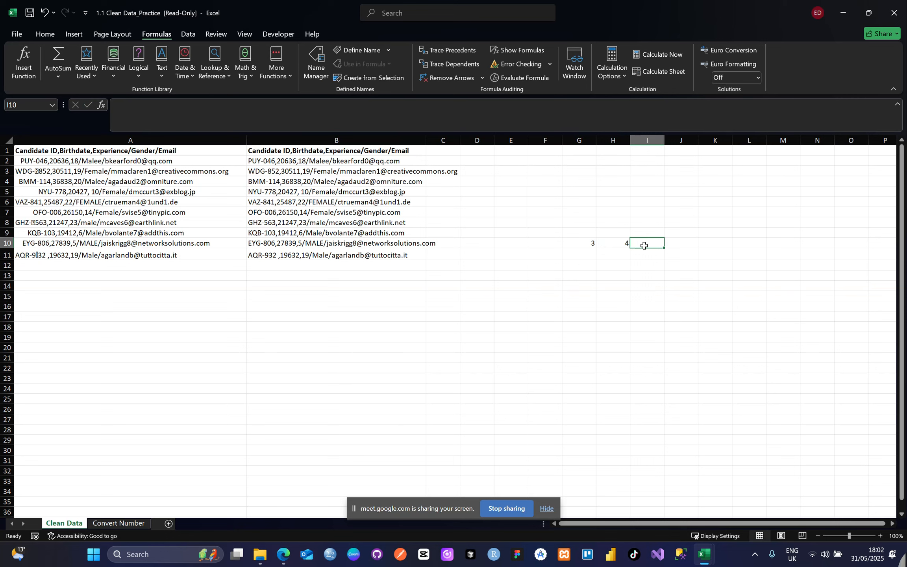
pyautogui.write('=')
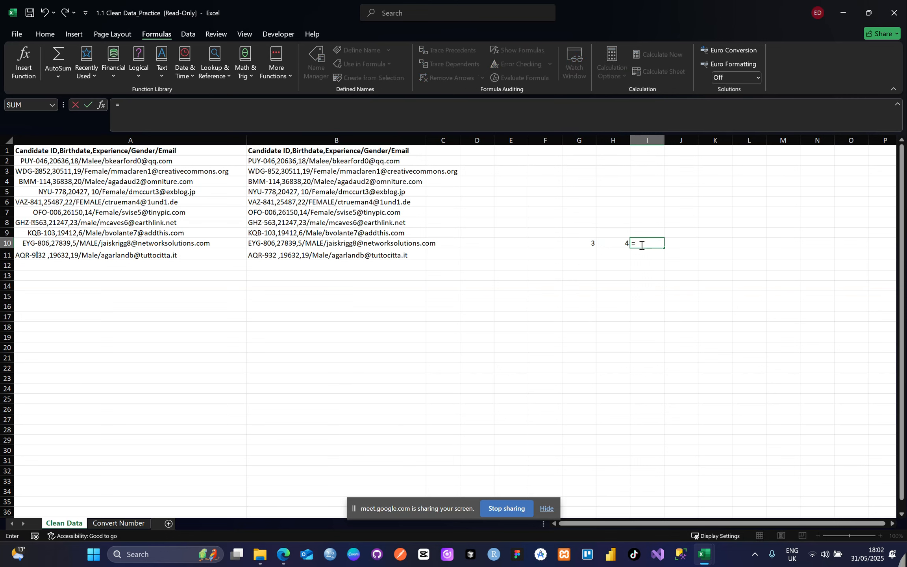
pyautogui.write('sum')
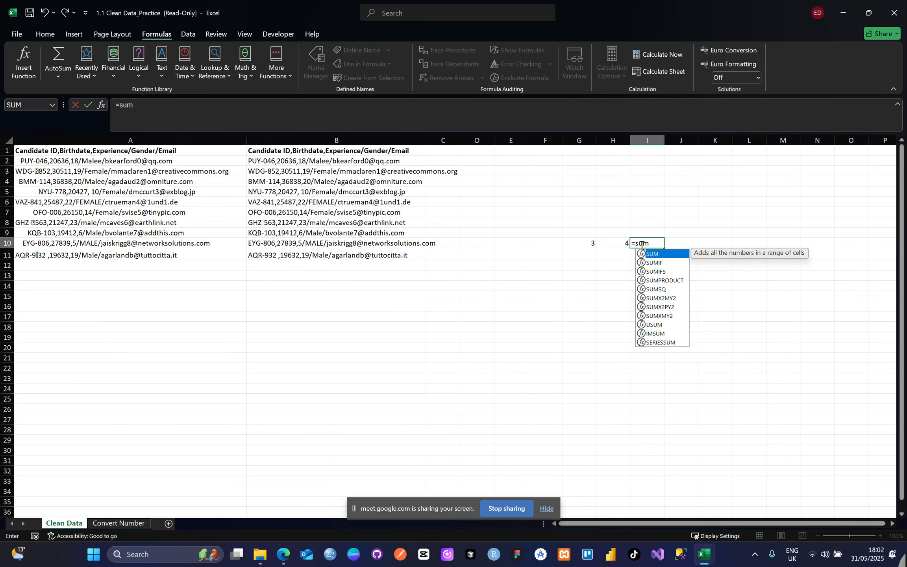
pyautogui.press('Tab')
pyautogui.moveTo(591, 244); pyautogui.dragTo(617, 250)
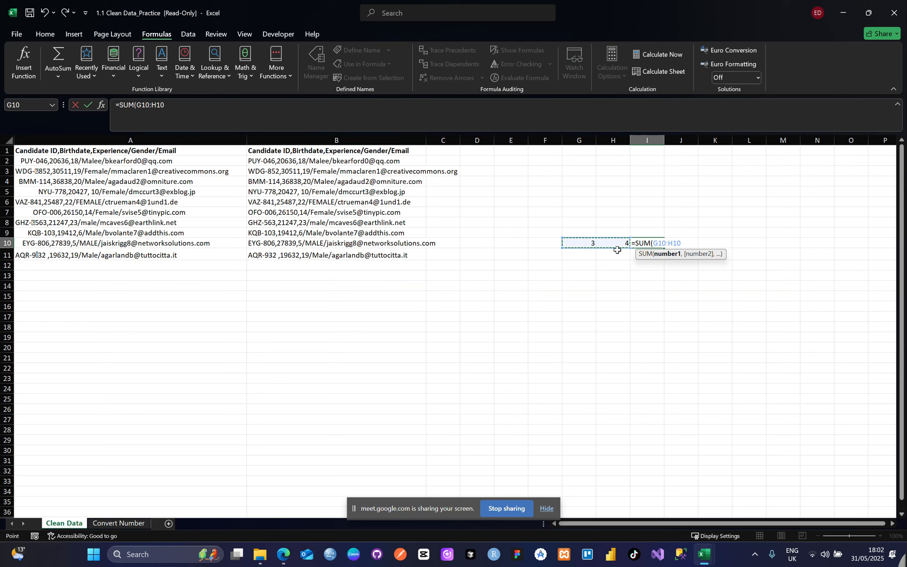
pyautogui.write(')')
pyautogui.press('Return')
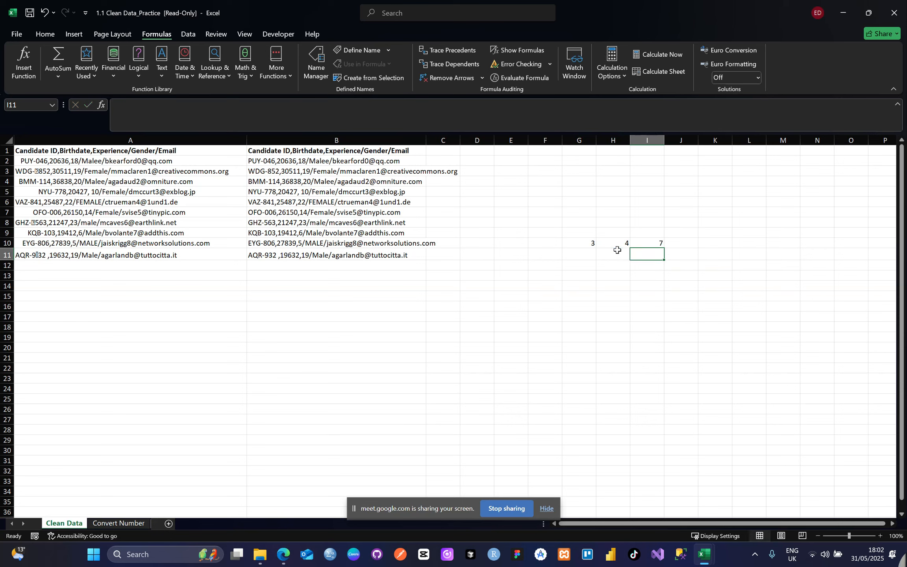
# Step: Copy the SUM formula from cell I10 and paste it into cell K12
pyautogui.click(657, 244)
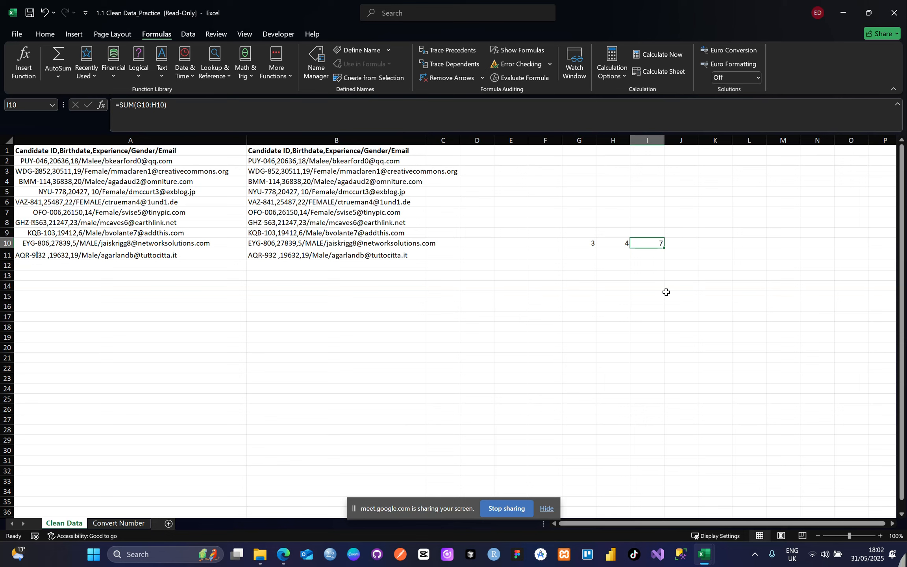
pyautogui.hotkey('ctrl', 'c')
pyautogui.click(712, 267)
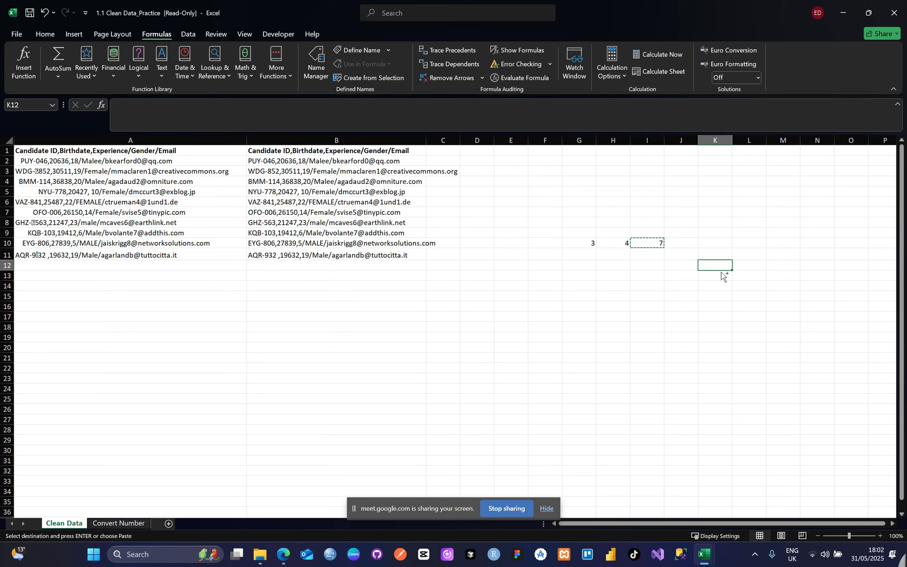
pyautogui.hotkey('ctrl', 'v')
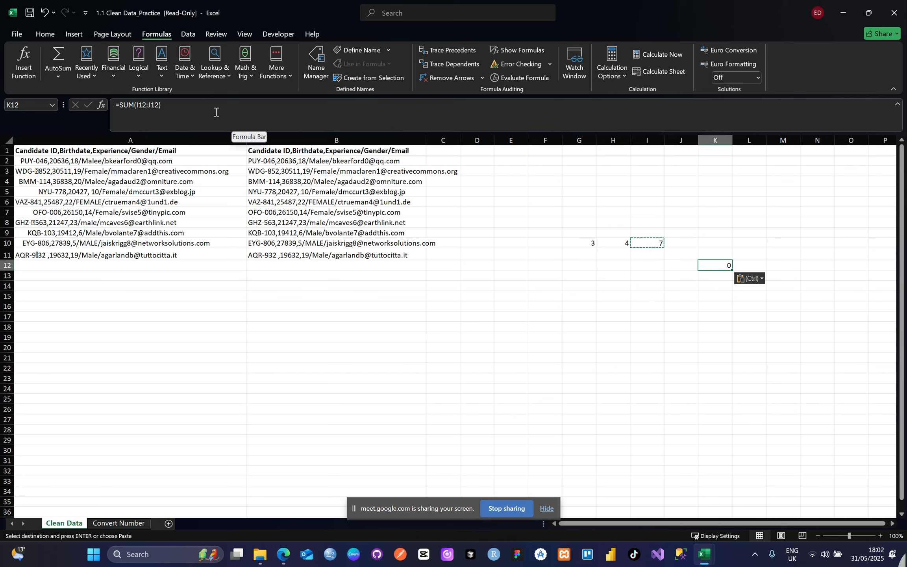
# Step: Replace the SUM formula in cell I10 with its value by pasting the copied cell onto itself as values only
pyautogui.click(648, 242)
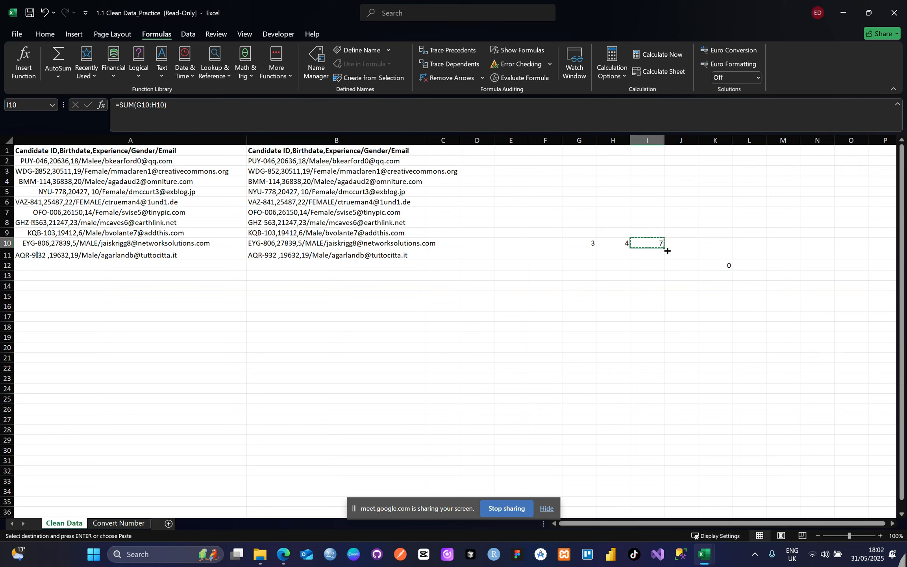
pyautogui.rightClick(655, 247)
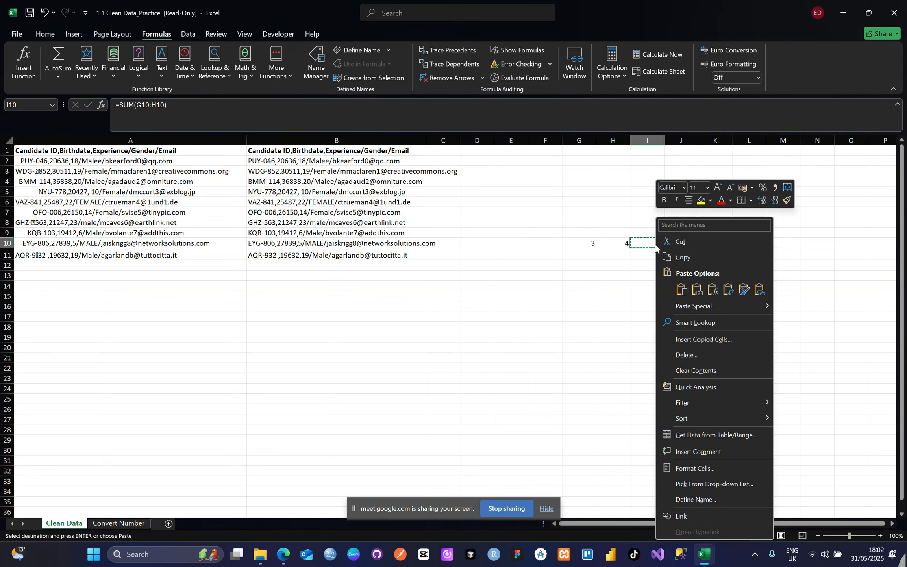
pyautogui.click(700, 295)
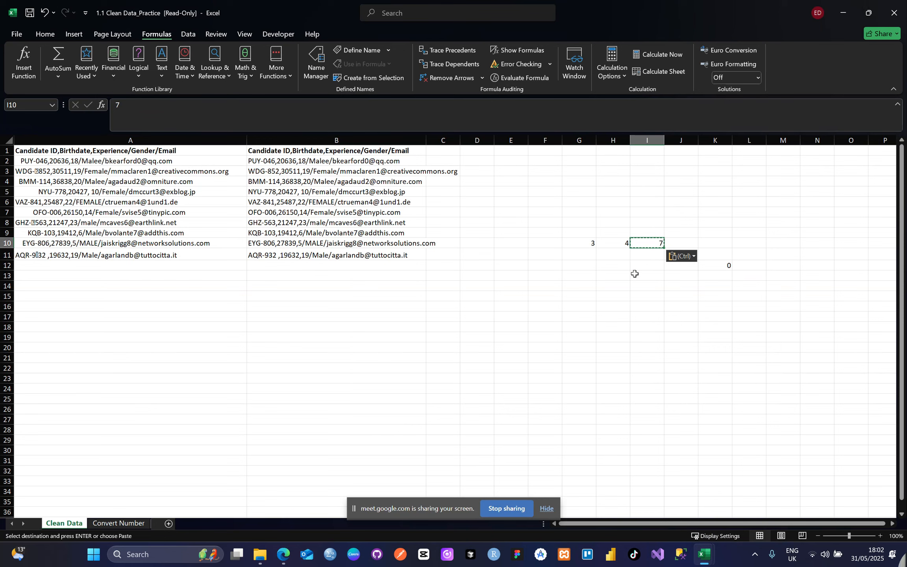
# Step: Paste the value-only content of cell I10 into cell K14
pyautogui.click(645, 267)
pyautogui.click(650, 244)
pyautogui.click(726, 287)
pyautogui.hotkey('ctrl', 'v')
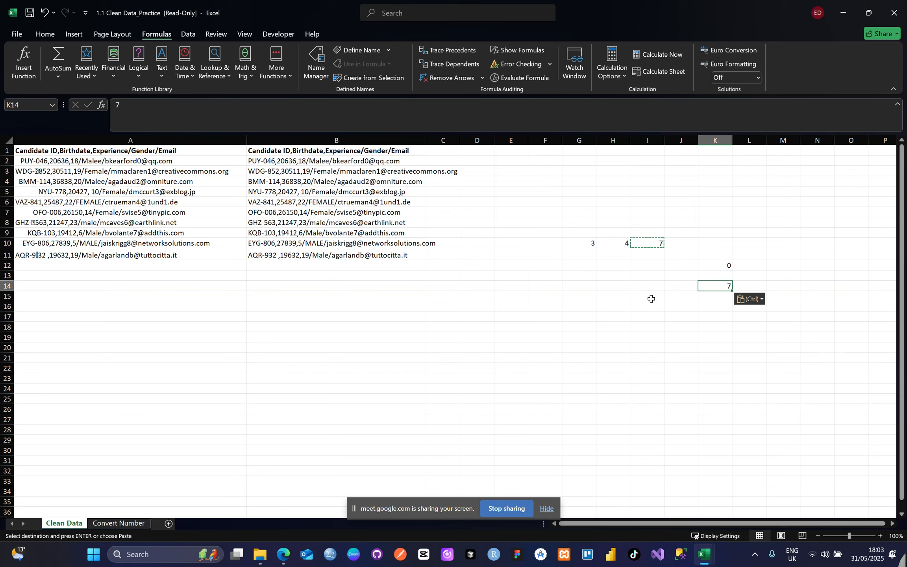
# Step: Clear the sample numbers and pasted results from cells G10 through K14
pyautogui.moveTo(583, 235); pyautogui.dragTo(726, 294)
pyautogui.press('BackSpace')
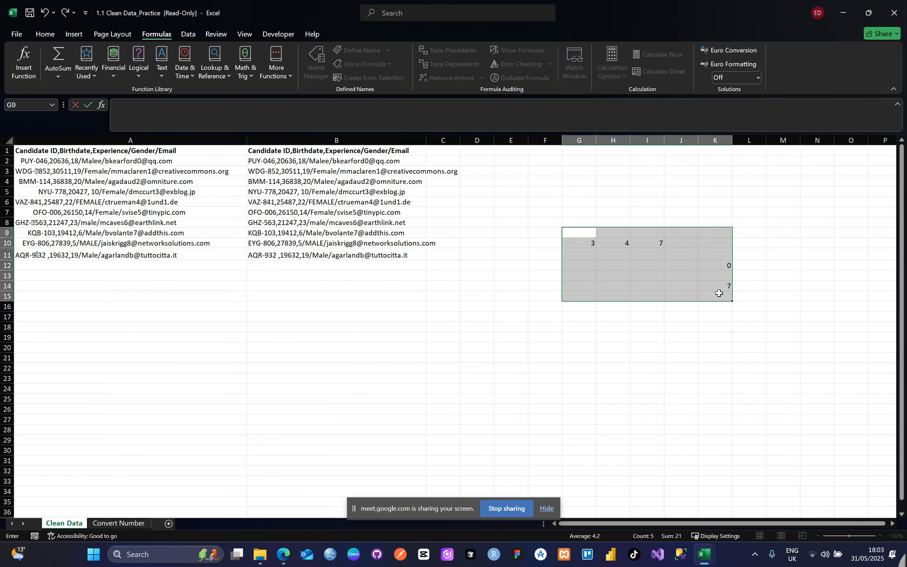
pyautogui.click(716, 315)
pyautogui.moveTo(582, 247); pyautogui.dragTo(725, 290)
pyautogui.press('Delete')
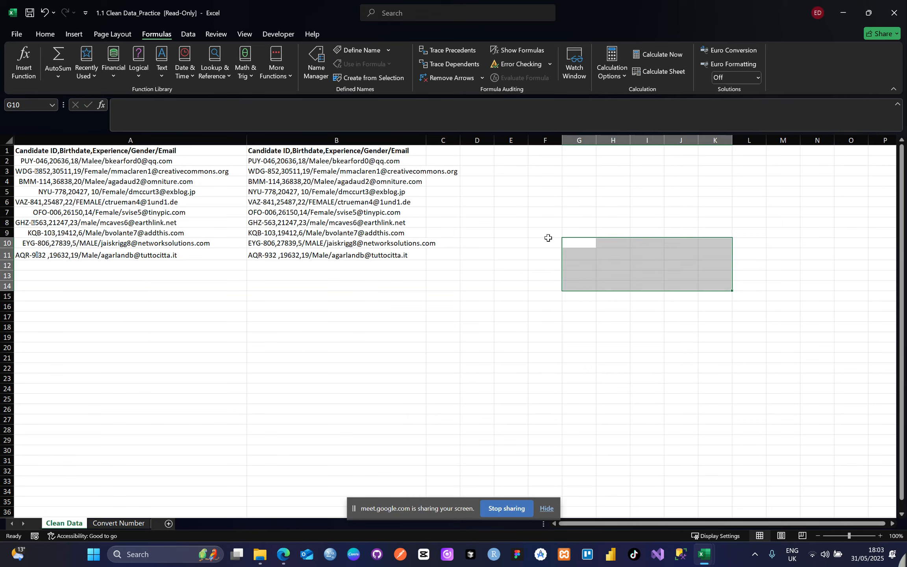
# Step: Copy the cleaned records in B2:B11, paste them back in place as values only, and check that the cells hold plain text
pyautogui.click(335, 162)
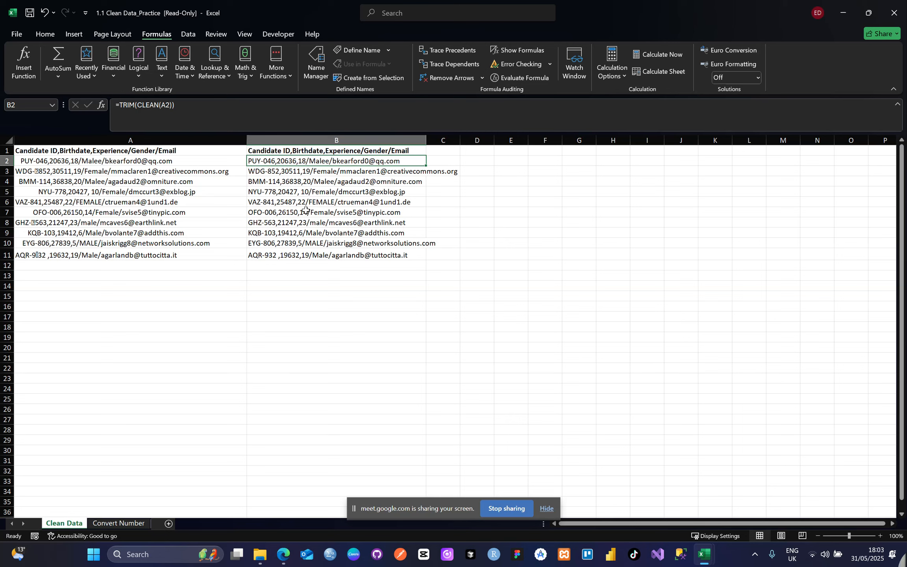
pyautogui.hotkey('shift', 'Down')
pyautogui.hotkey('shift', 'Down')
pyautogui.hotkey('shift', 'Down')
pyautogui.hotkey('shift', 'Down')
pyautogui.hotkey('shift', 'Down')
pyautogui.hotkey('shift', 'Down')
pyautogui.hotkey('shift', 'Down')
pyautogui.hotkey('shift', 'Down')
pyautogui.hotkey('shift', 'Down')
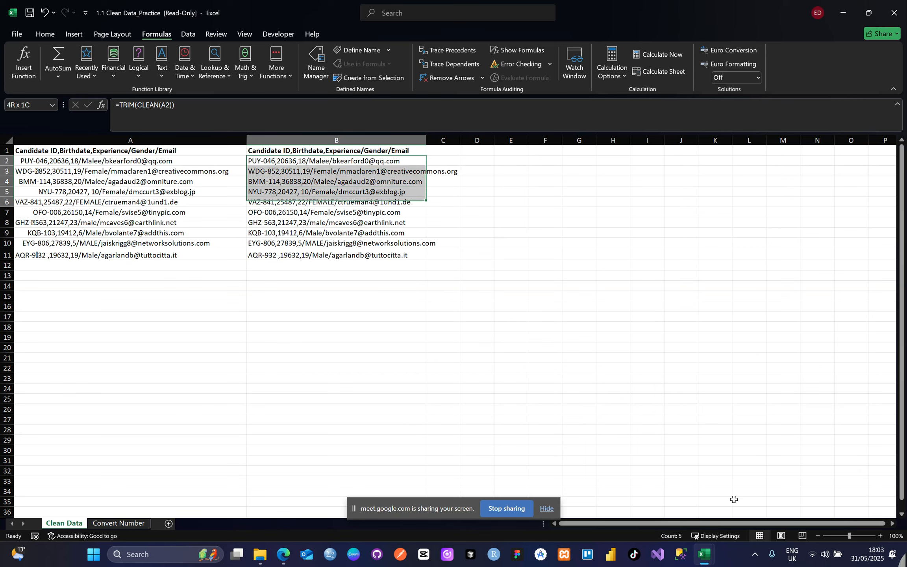
pyautogui.hotkey('ctrl', 'c')
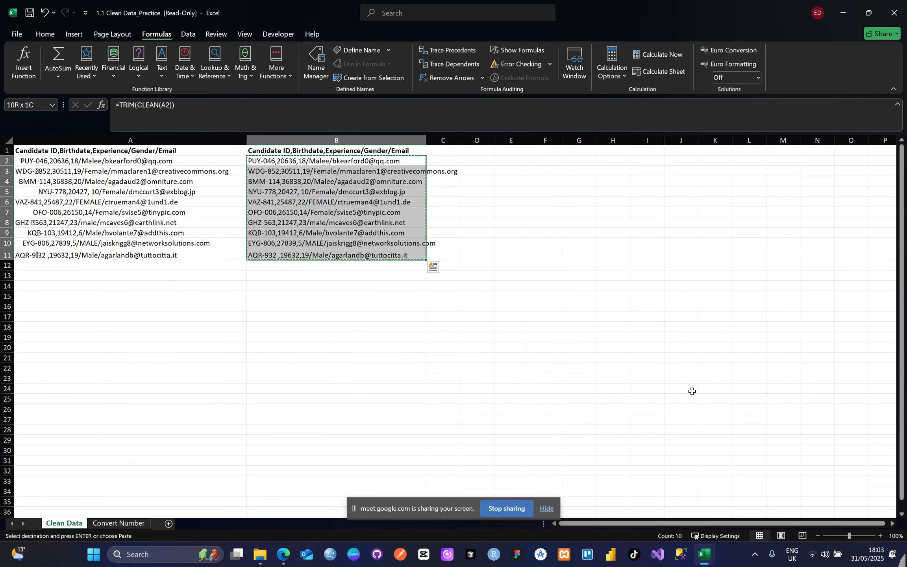
pyautogui.click(365, 161)
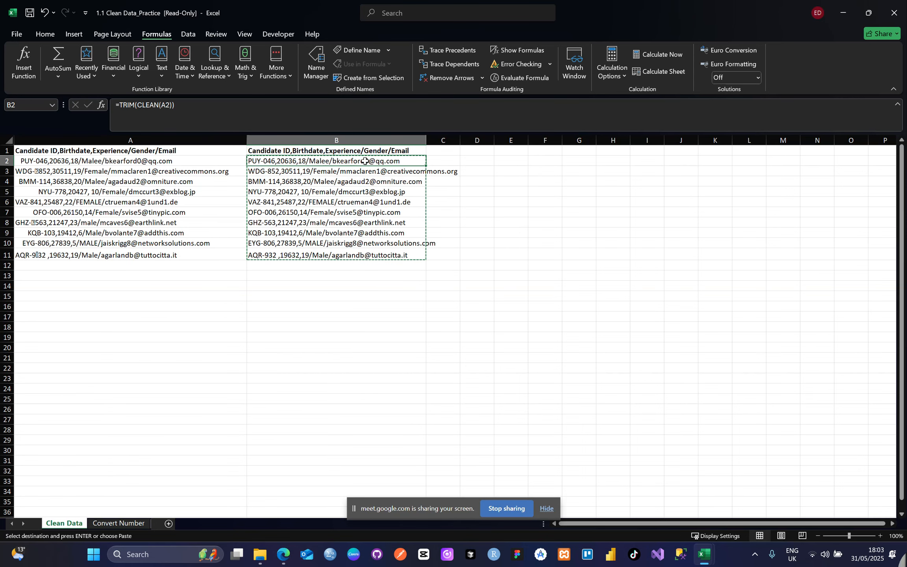
pyautogui.rightClick(371, 162)
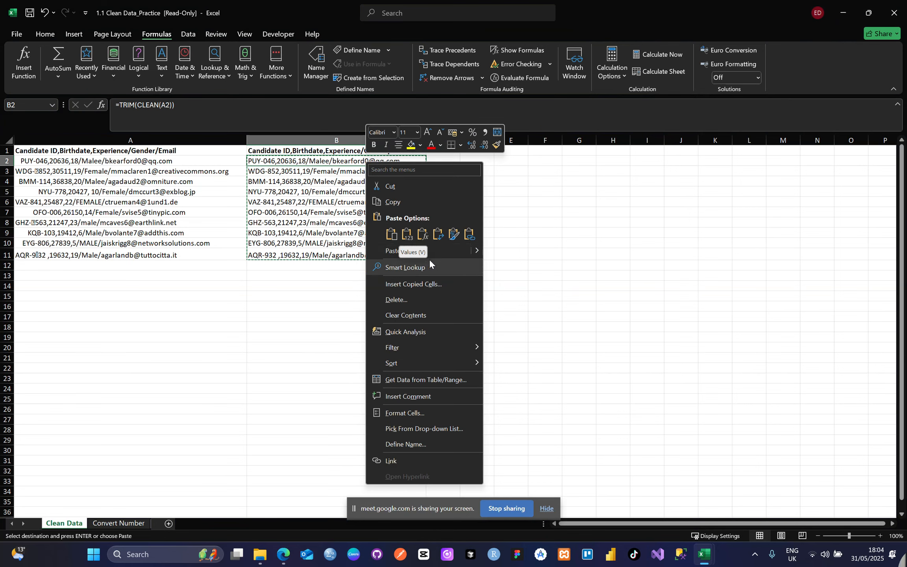
pyautogui.moveTo(477, 251)
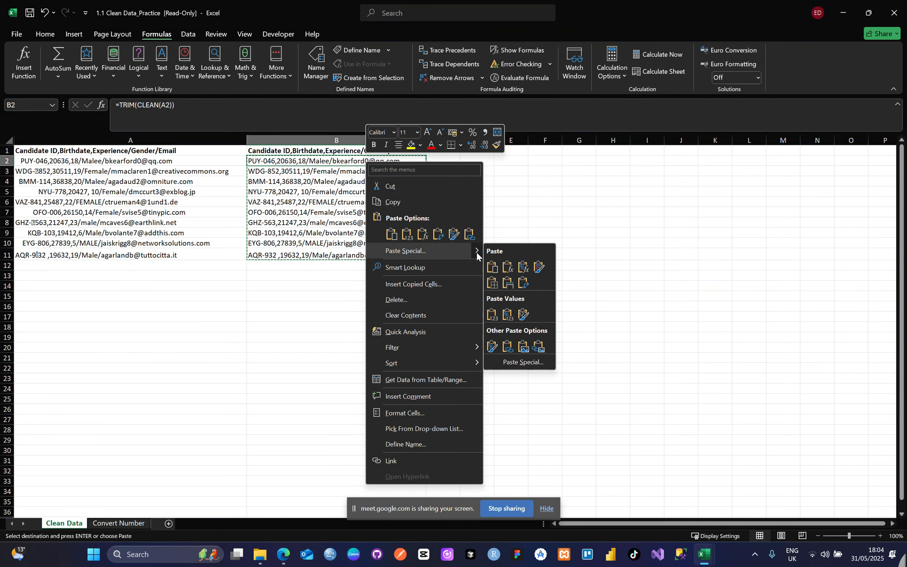
pyautogui.click(493, 316)
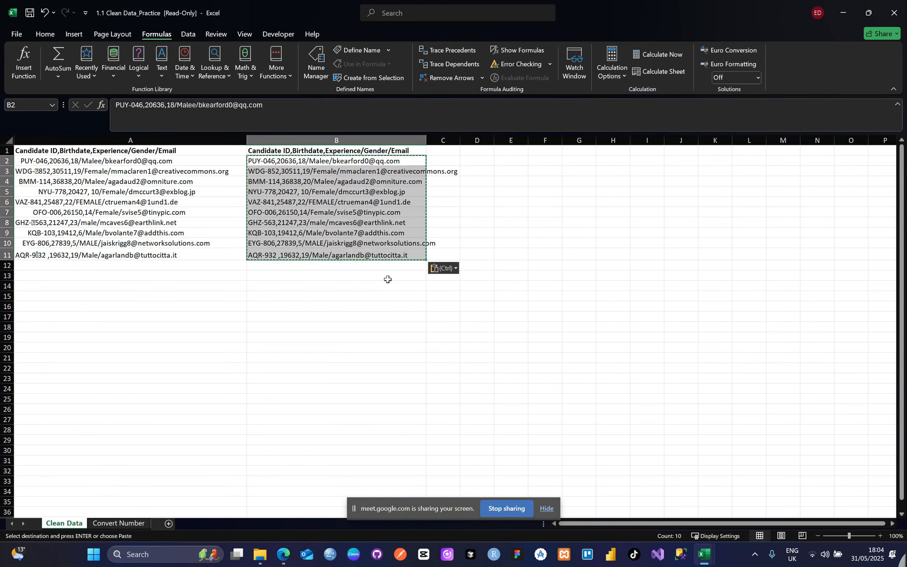
pyautogui.click(346, 163)
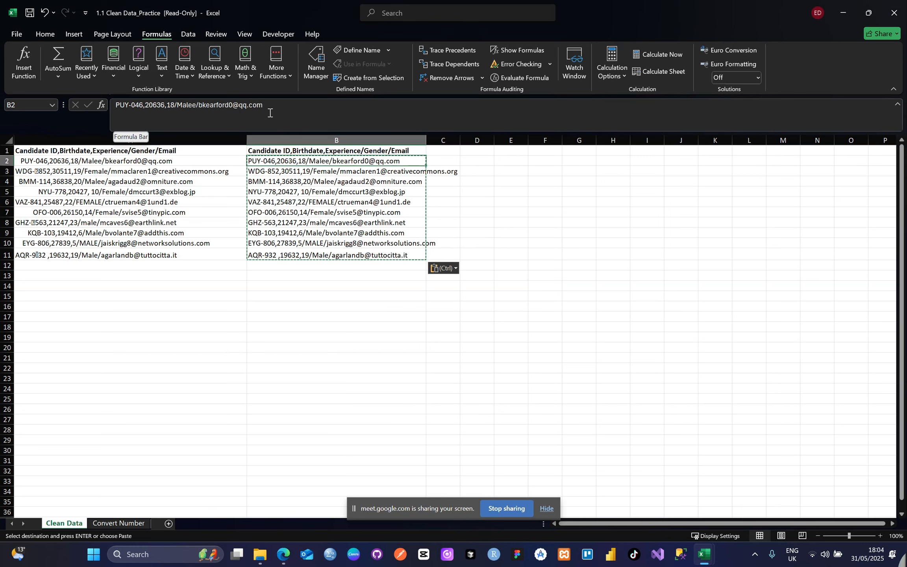
pyautogui.click(313, 173)
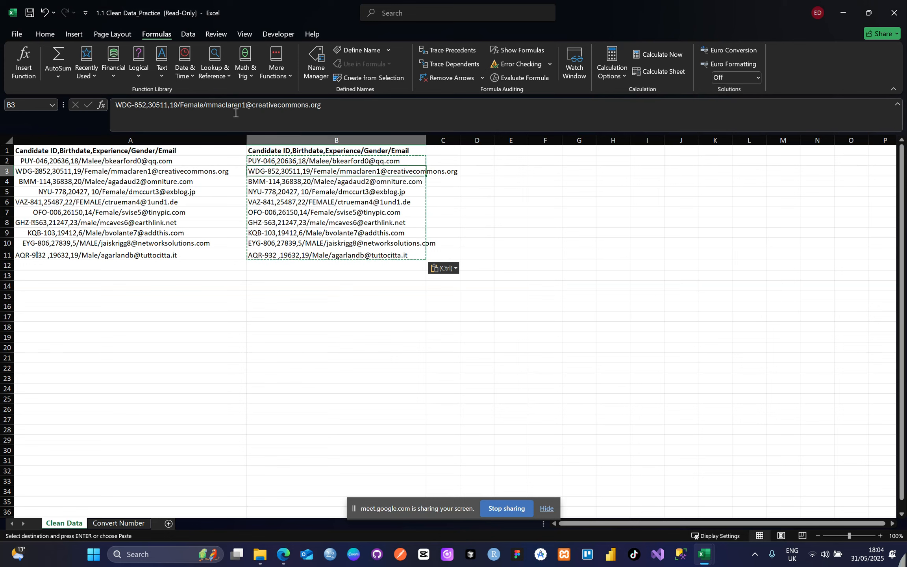
pyautogui.click(336, 206)
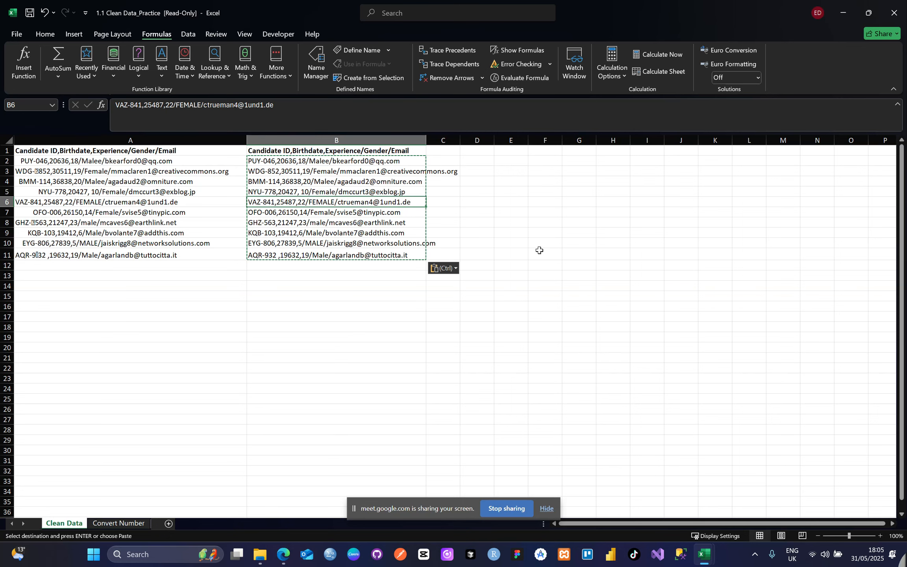
pyautogui.click(657, 256)
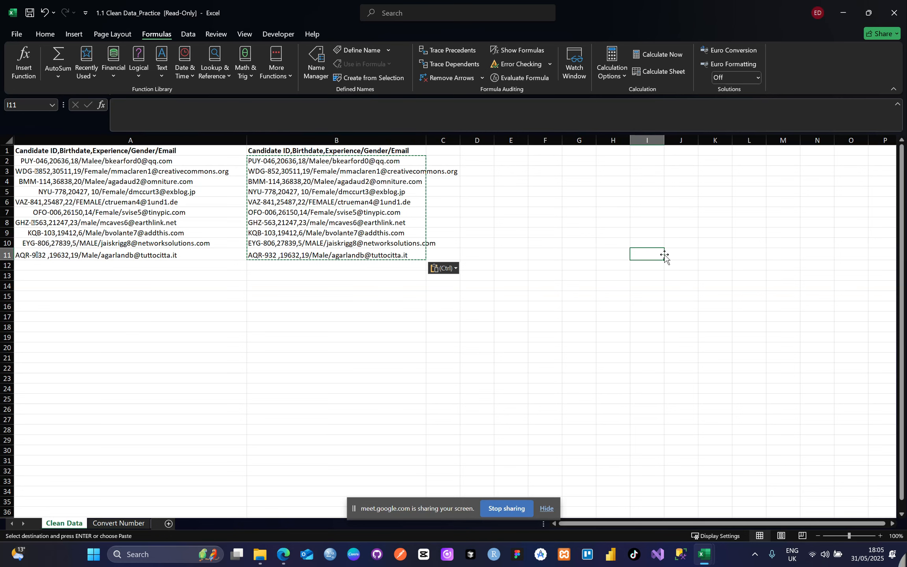
pyautogui.write('i')
pyautogui.press('Escape')
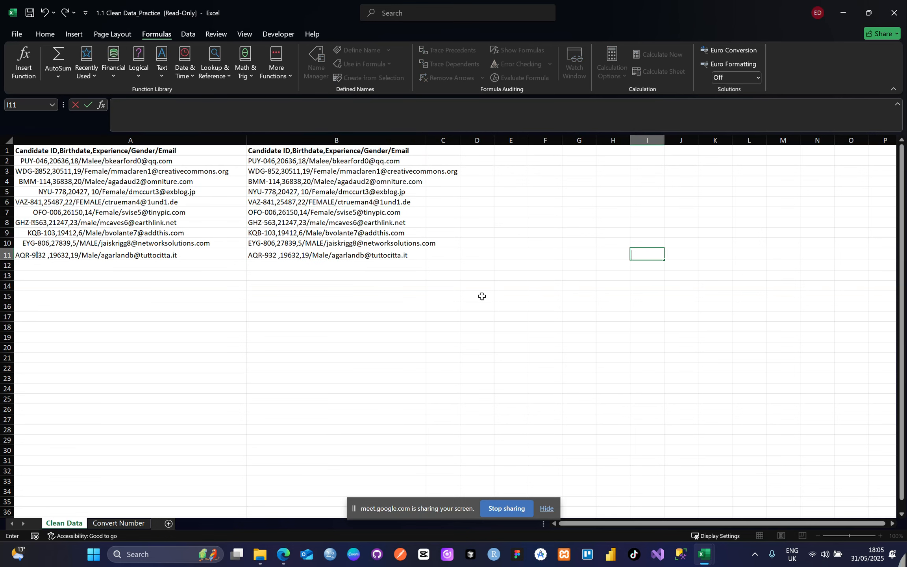
# Step: Enter the sample letters c, b, e, g and e in cells D14 through H14, one letter per cell
pyautogui.click(473, 285)
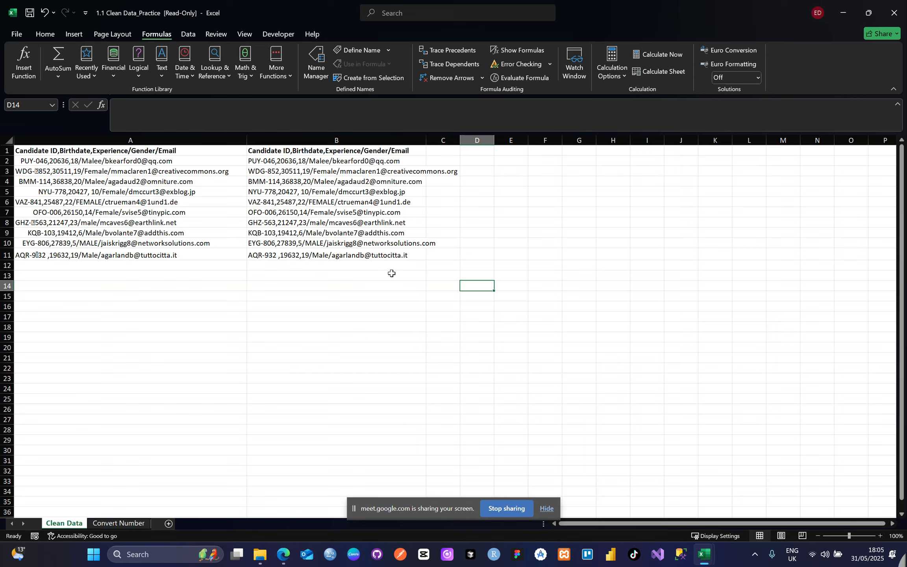
pyautogui.write('c')
pyautogui.click(519, 289)
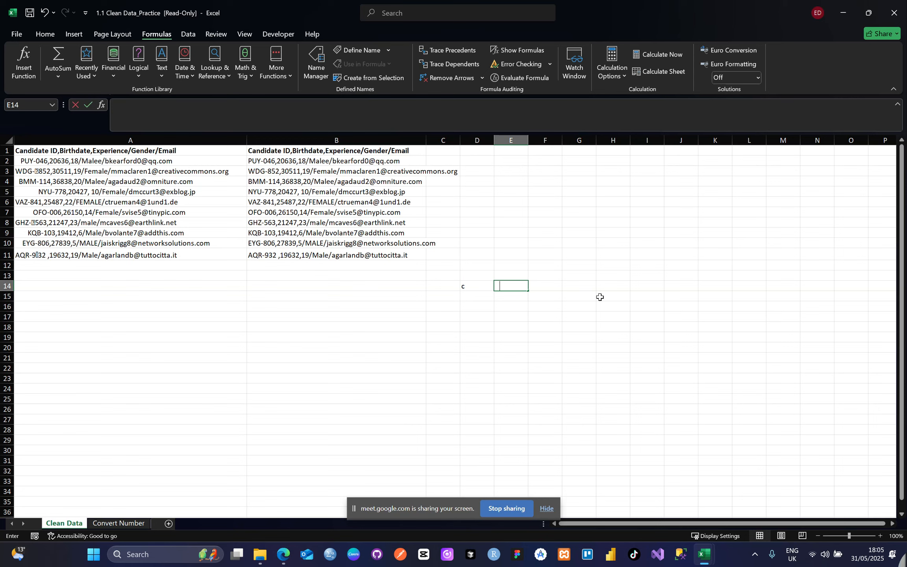
pyautogui.write('b')
pyautogui.click(557, 284)
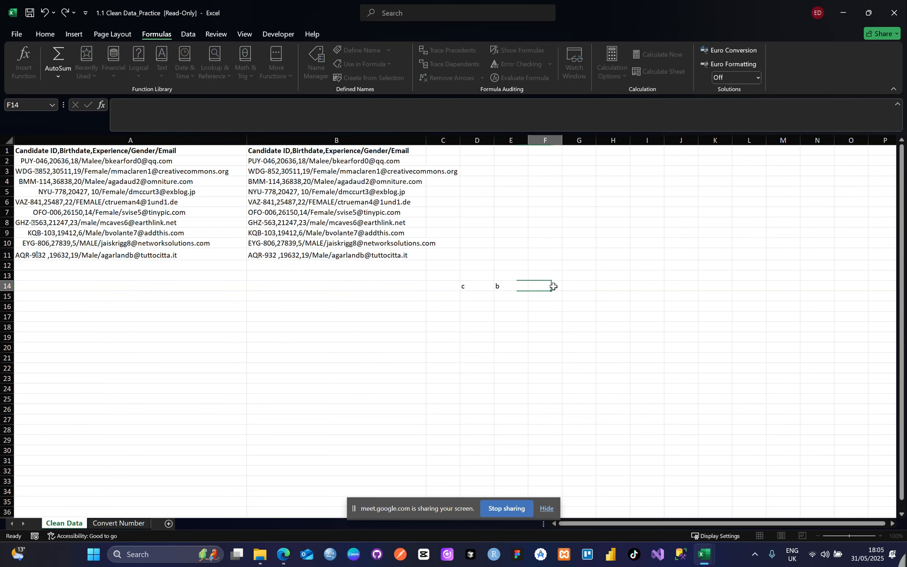
pyautogui.write('e')
pyautogui.click(581, 286)
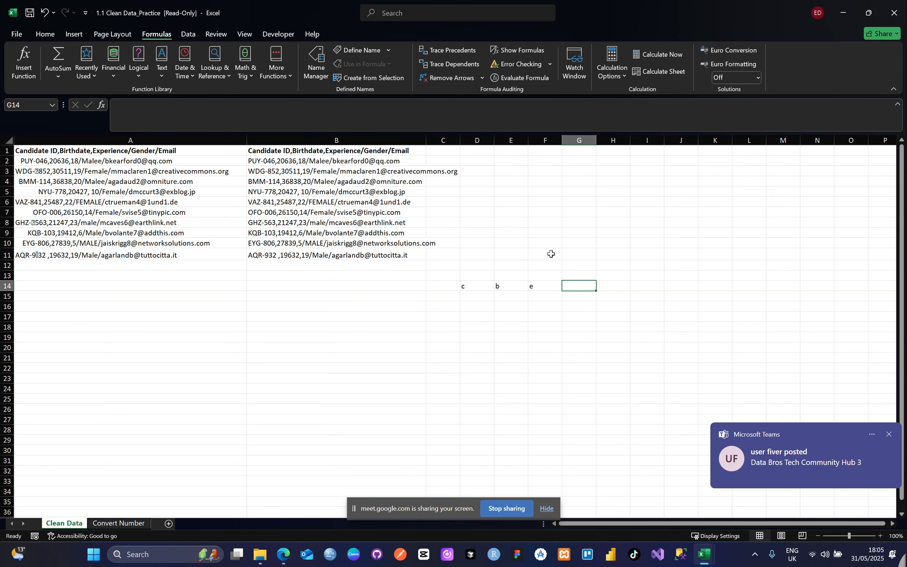
pyautogui.write('g')
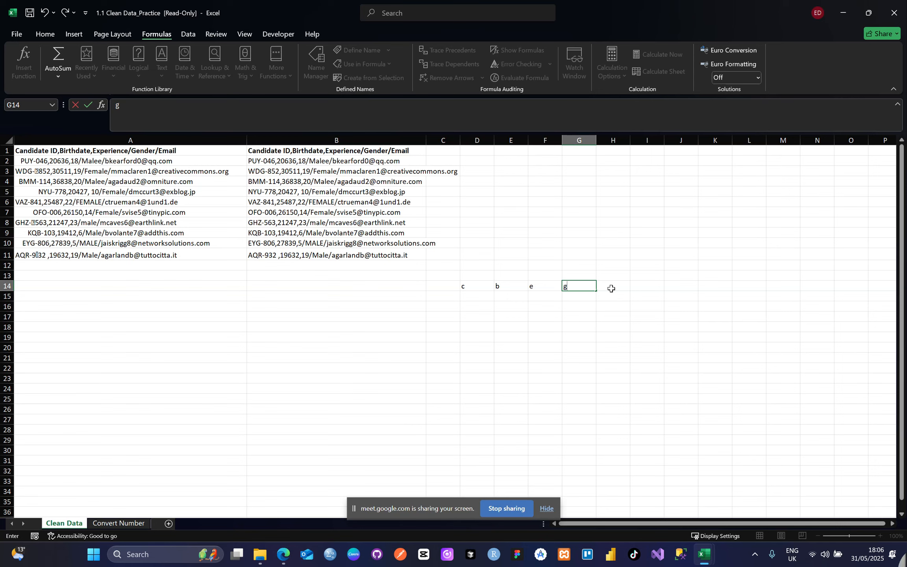
pyautogui.click(611, 289)
pyautogui.write('e')
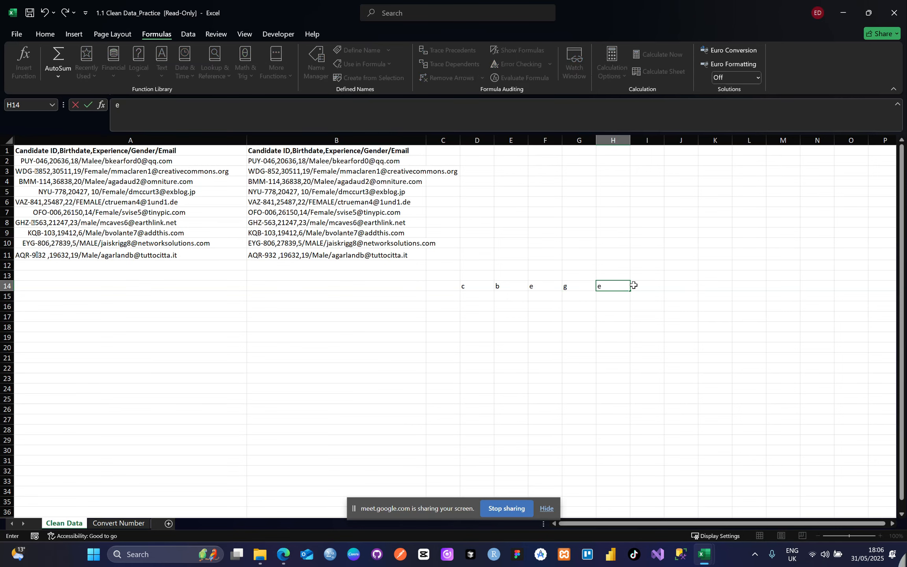
pyautogui.click(649, 289)
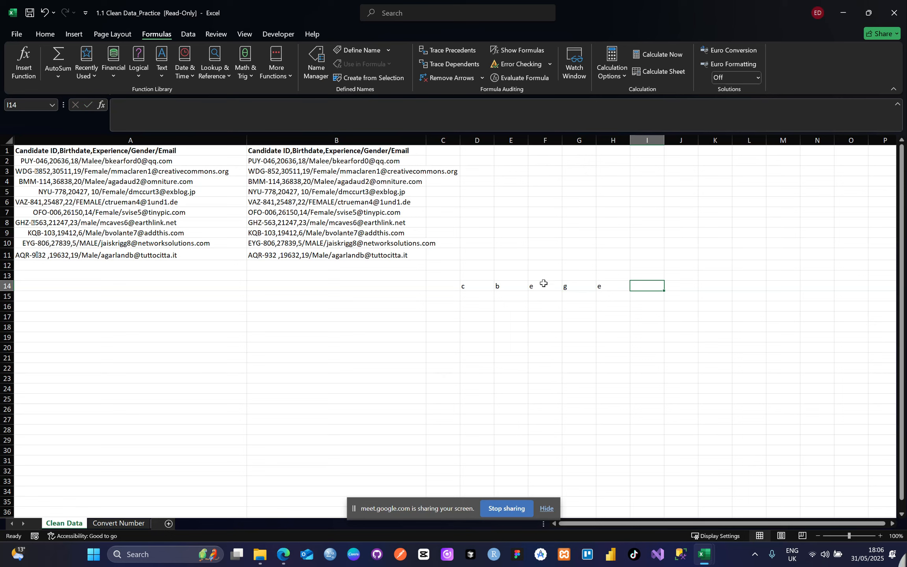
# Step: Clear the sample letters from cells D14 through H14
pyautogui.moveTo(463, 289); pyautogui.dragTo(599, 286)
pyautogui.press('BackSpace')
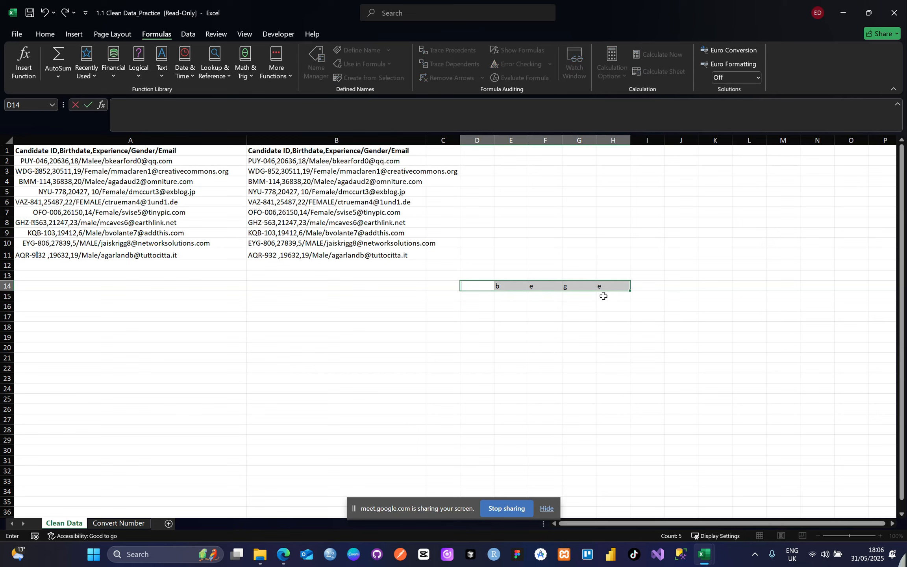
pyautogui.click(608, 328)
pyautogui.moveTo(491, 289); pyautogui.dragTo(608, 289)
pyautogui.press('Delete')
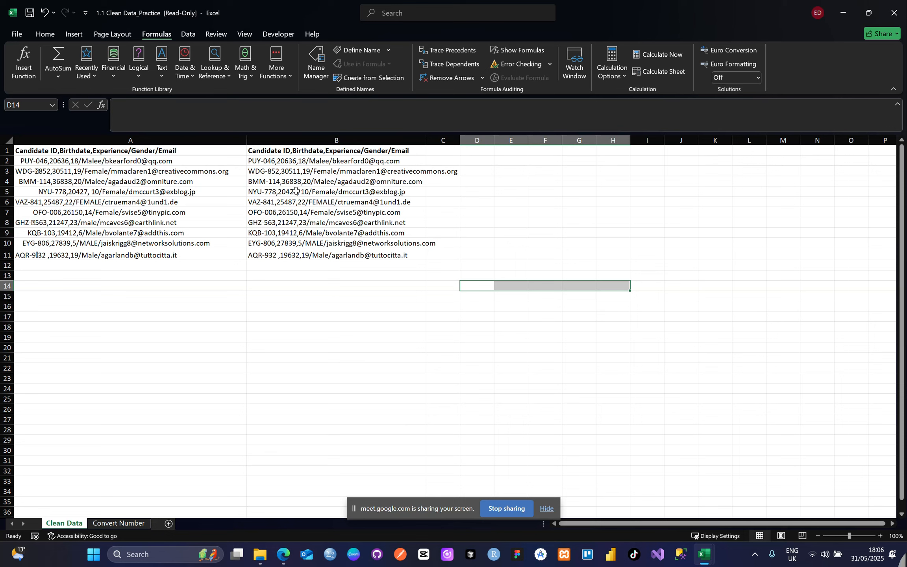
# Step: Select the header and cleaned records in B1:B11, release the selection, and select the same range again starting from B1
pyautogui.moveTo(258, 150); pyautogui.dragTo(368, 253)
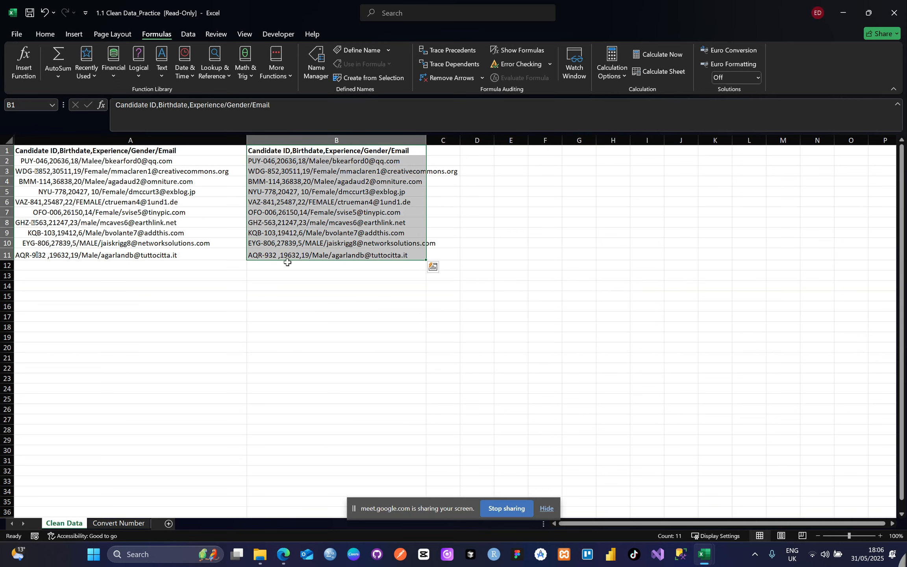
pyautogui.click(308, 298)
pyautogui.click(256, 149)
pyautogui.moveTo(255, 149); pyautogui.dragTo(381, 250)
pyautogui.click(499, 181)
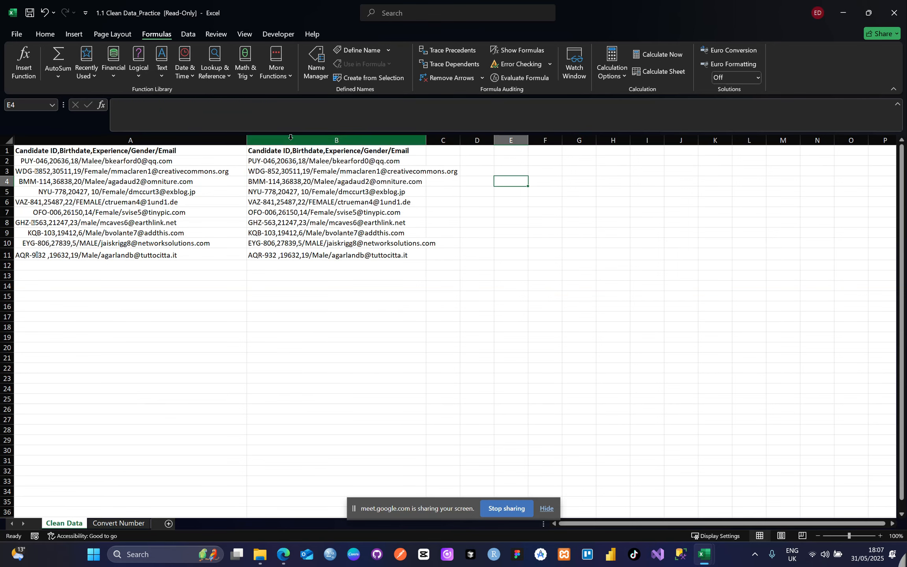
pyautogui.click(299, 152)
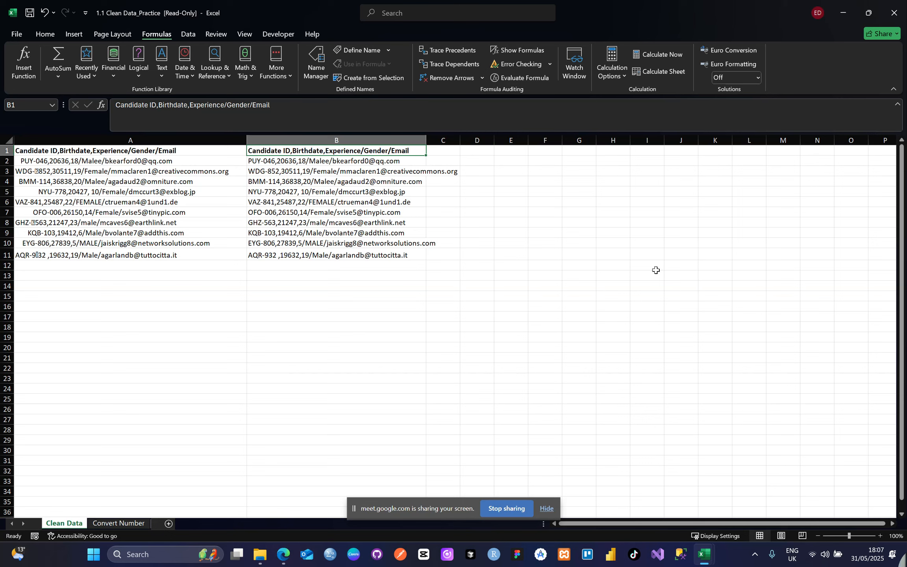
pyautogui.hotkey('ctrl', 'shift', 'Down')
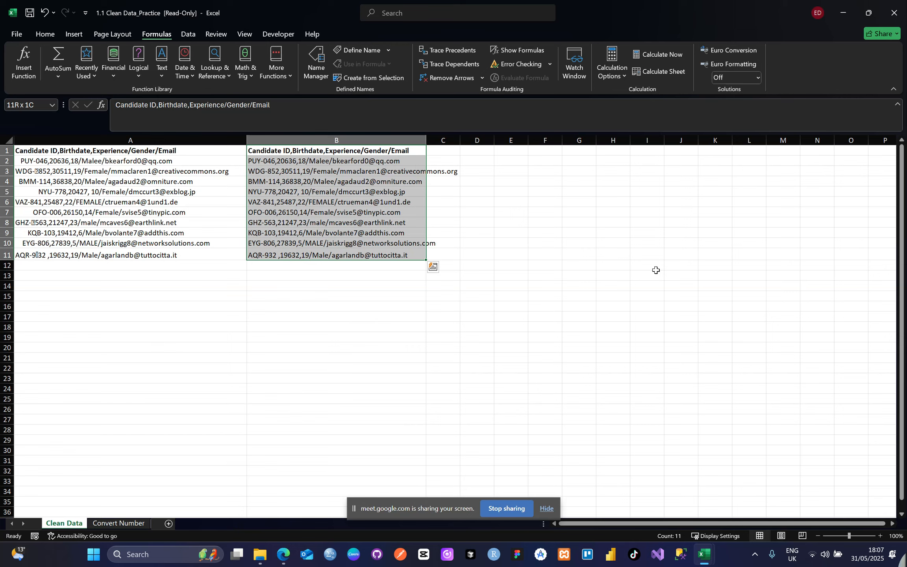
# Step: Select the two header cells A1:B1 starting from A1, and return the active cell to B1
pyautogui.hotkey('ctrl', 'Home')
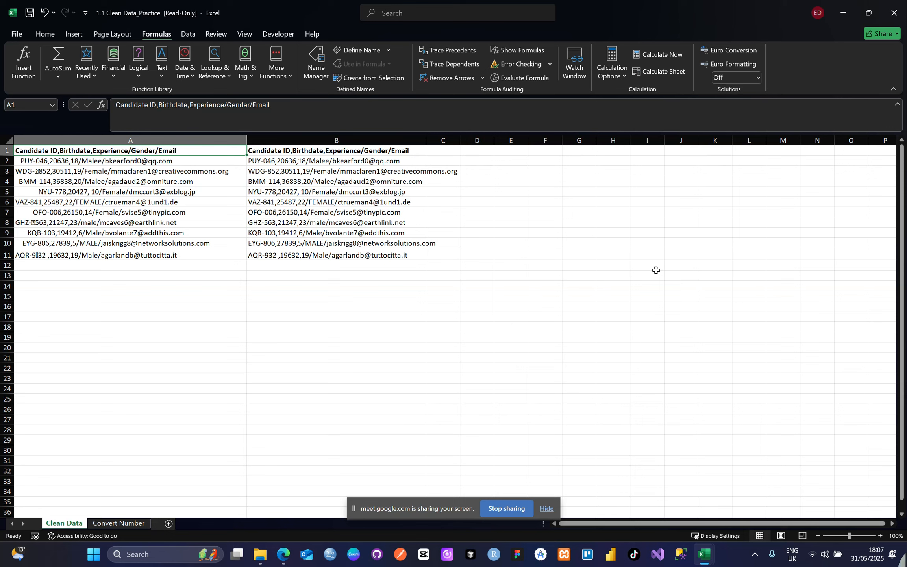
pyautogui.hotkey('shift', 'Right')
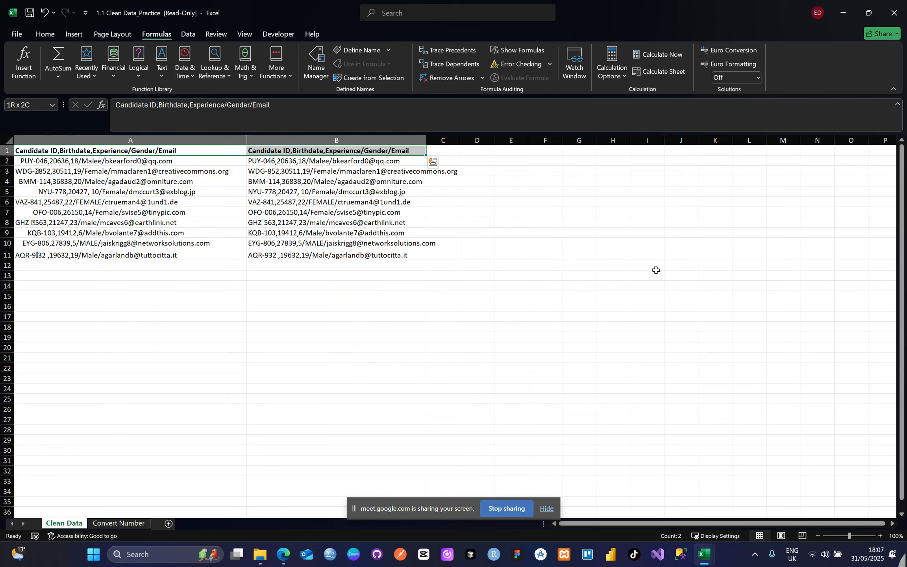
pyautogui.press('Down')
pyautogui.press('Right')
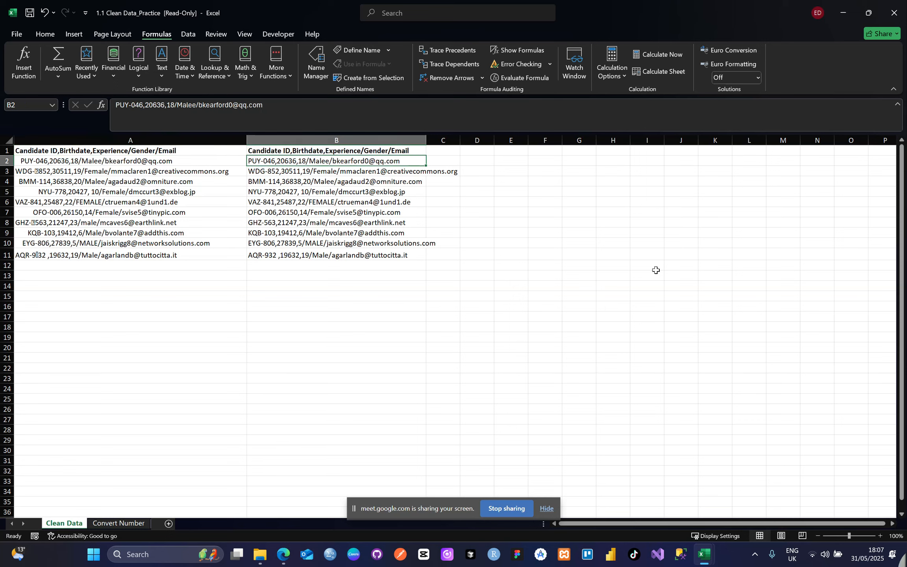
pyautogui.press('Up')
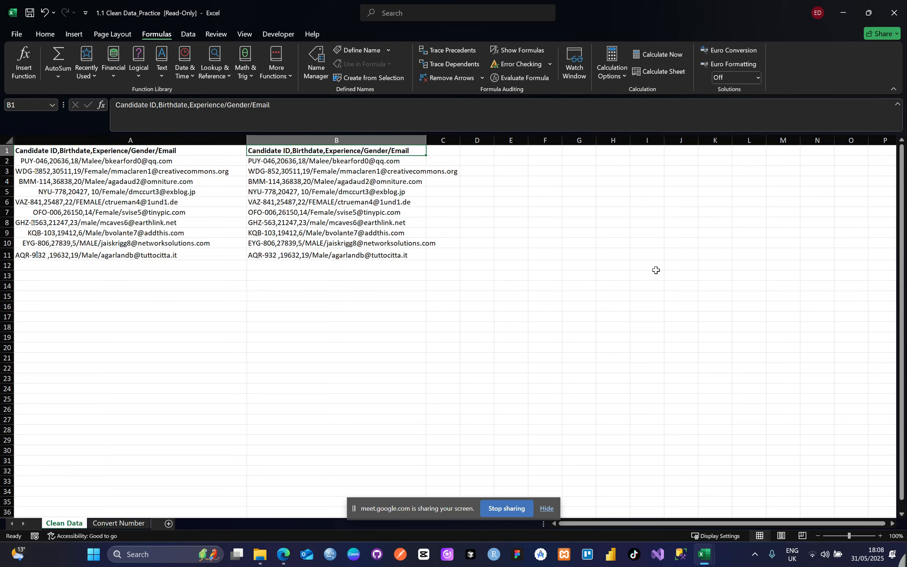
# Step: Select B1:B11 and set up Text to Columns as a delimited split, with comma instead of tab as the delimiter
pyautogui.hotkey('ctrl', 'shift', 'Down')
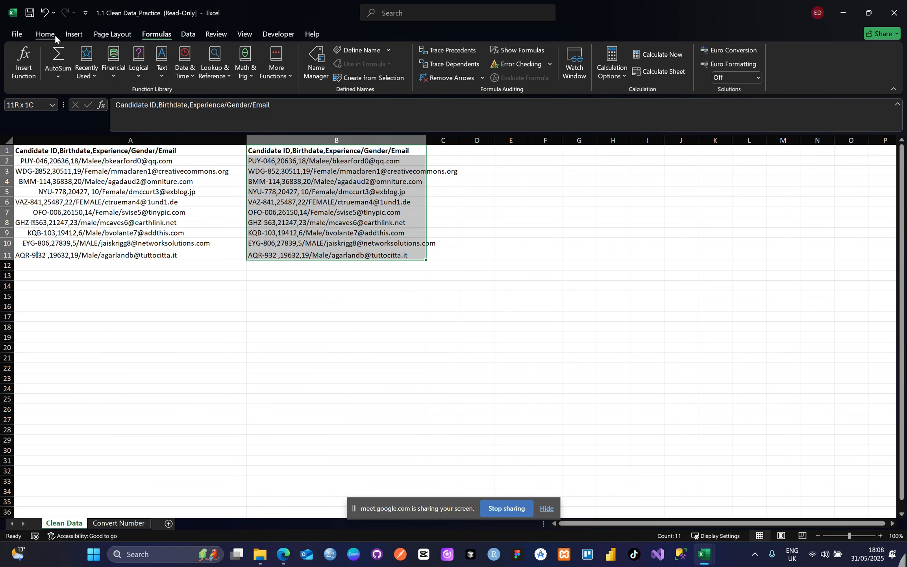
pyautogui.click(191, 34)
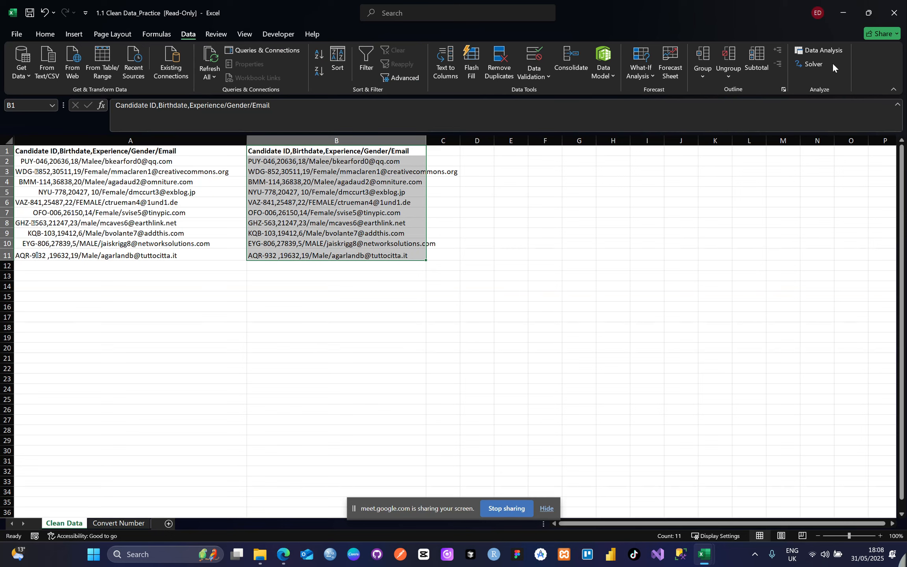
pyautogui.click(453, 73)
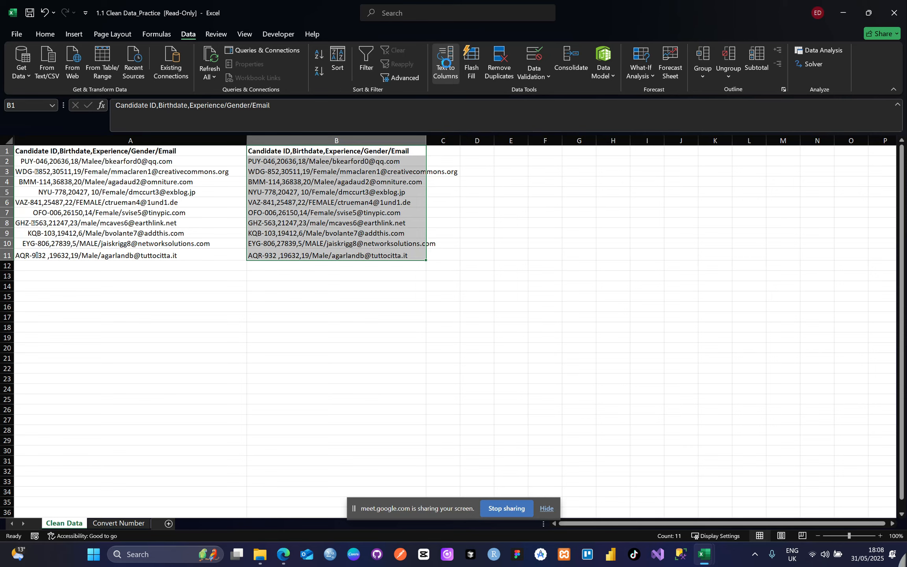
pyautogui.moveTo(304, 67); pyautogui.dragTo(692, 107)
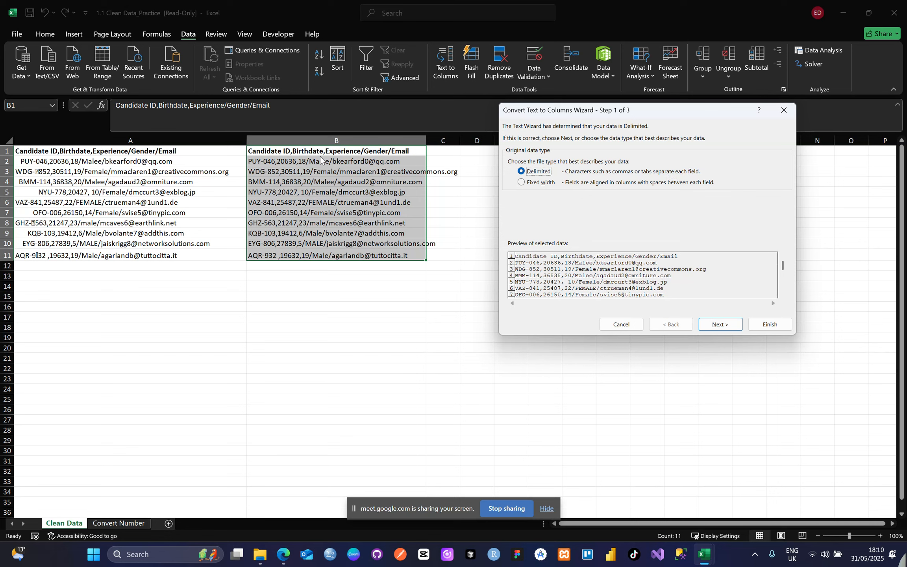
pyautogui.click(722, 325)
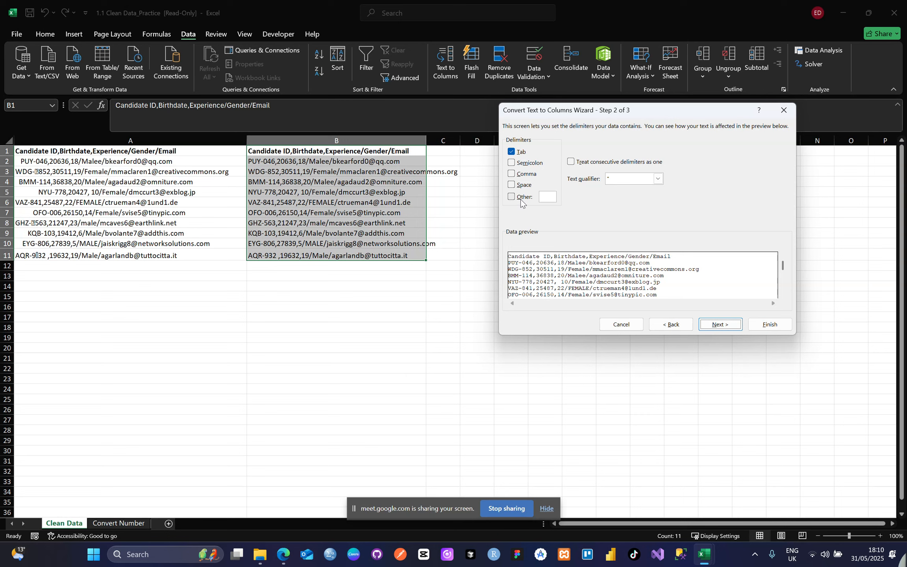
pyautogui.click(511, 154)
pyautogui.click(512, 175)
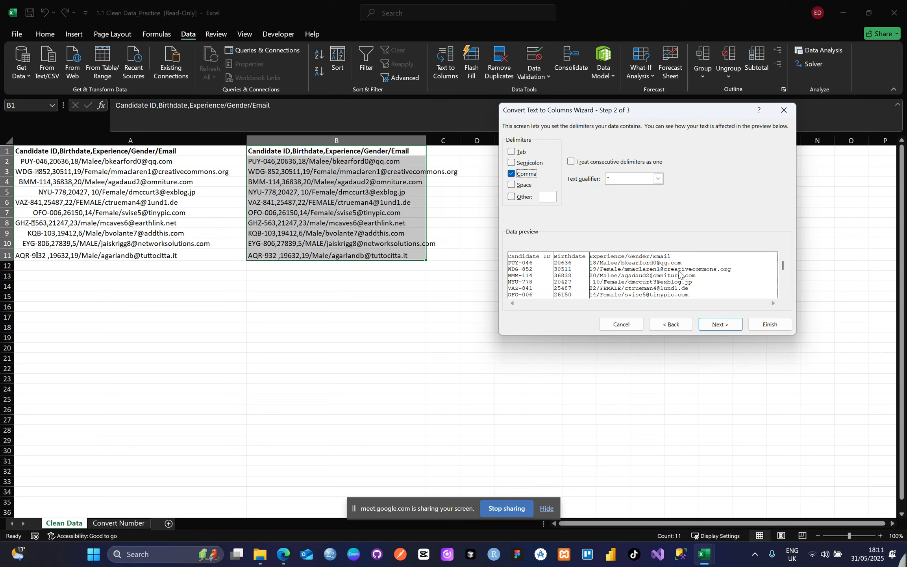
pyautogui.click(727, 325)
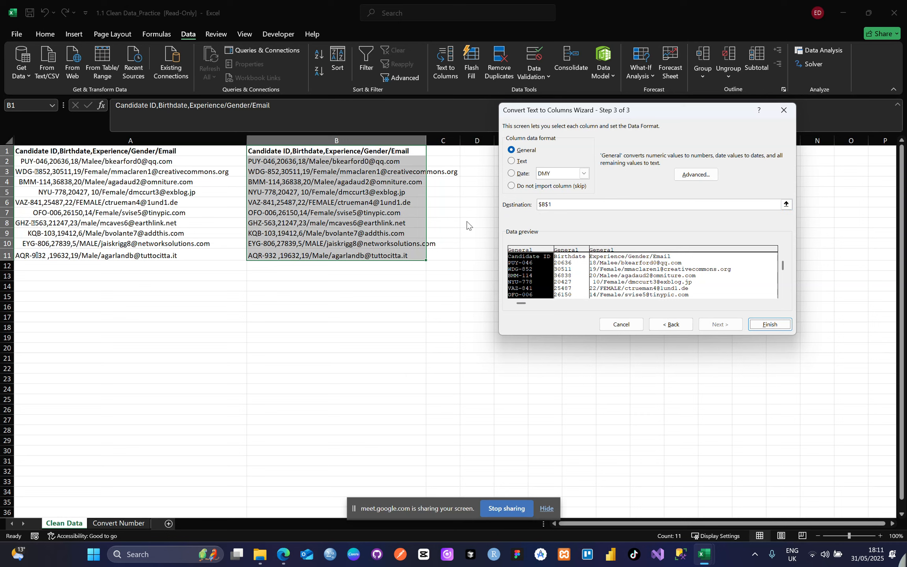
# Step: Try to finish the column split with $B$1+$D$1 as the destination
pyautogui.doubleClick(553, 204)
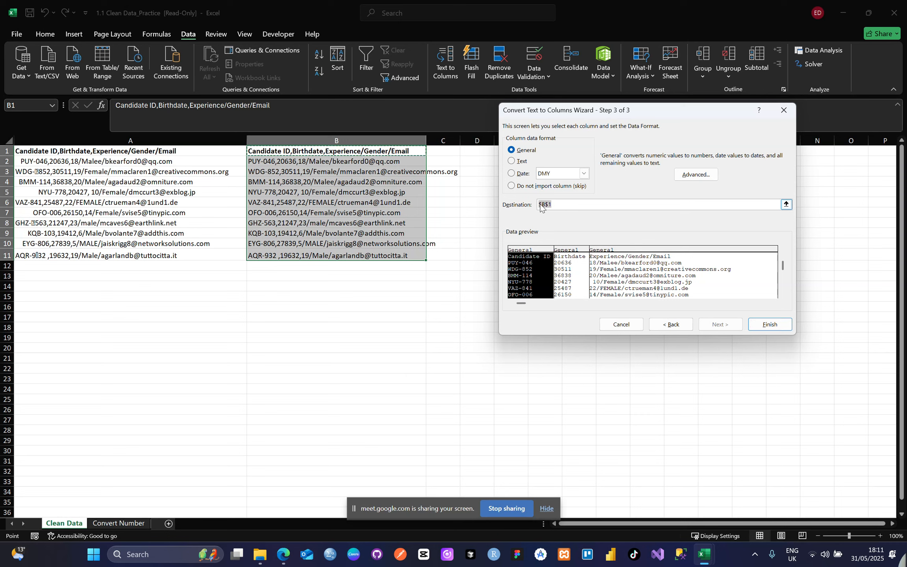
pyautogui.click(574, 204)
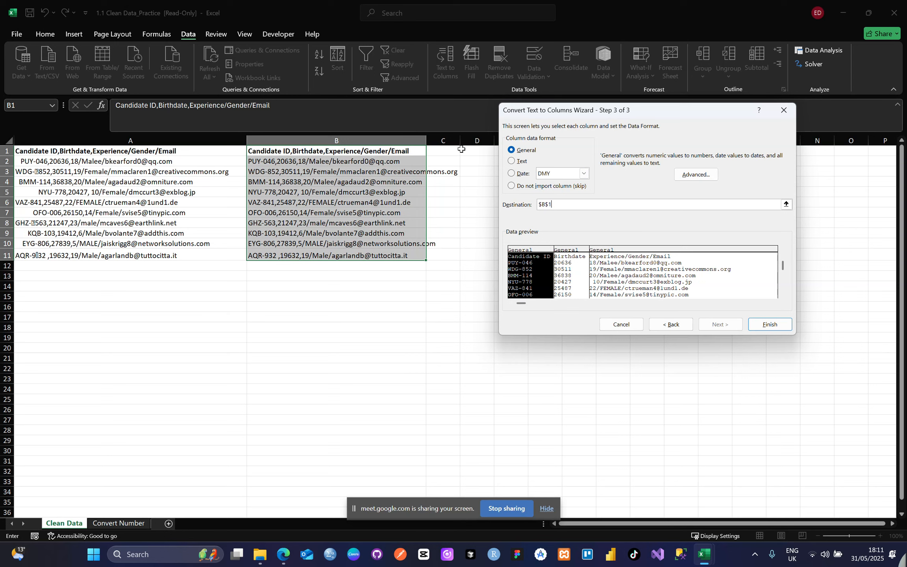
pyautogui.click(786, 204)
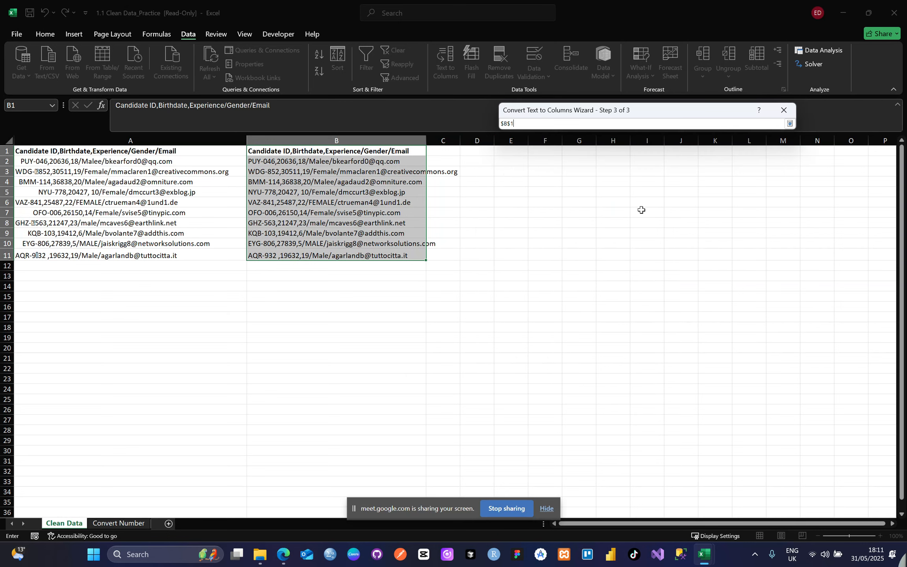
pyautogui.click(479, 151)
pyautogui.click(791, 124)
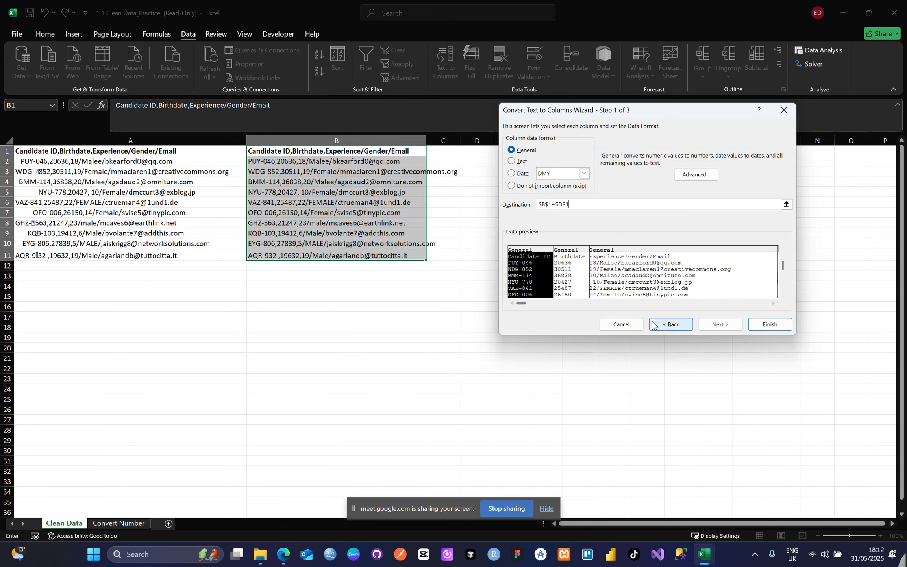
pyautogui.click(779, 326)
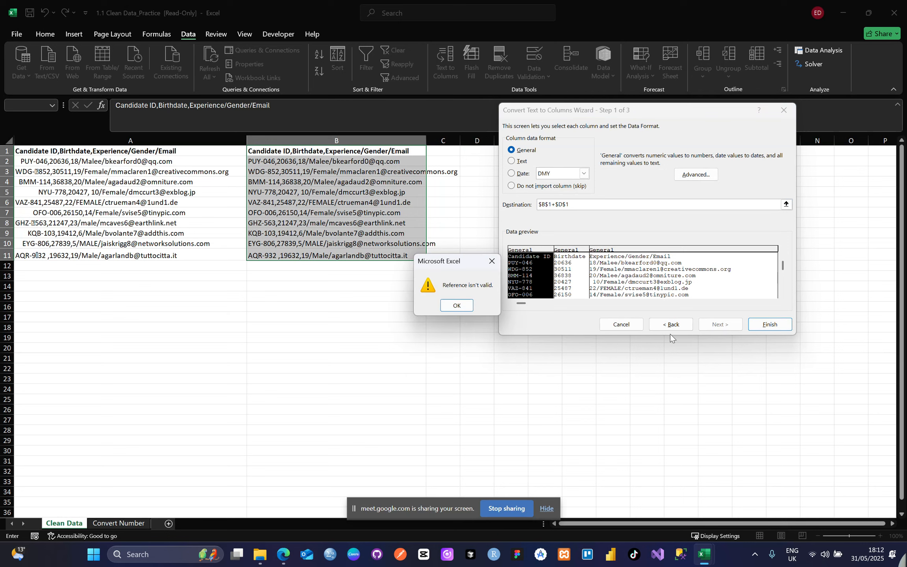
pyautogui.click(456, 306)
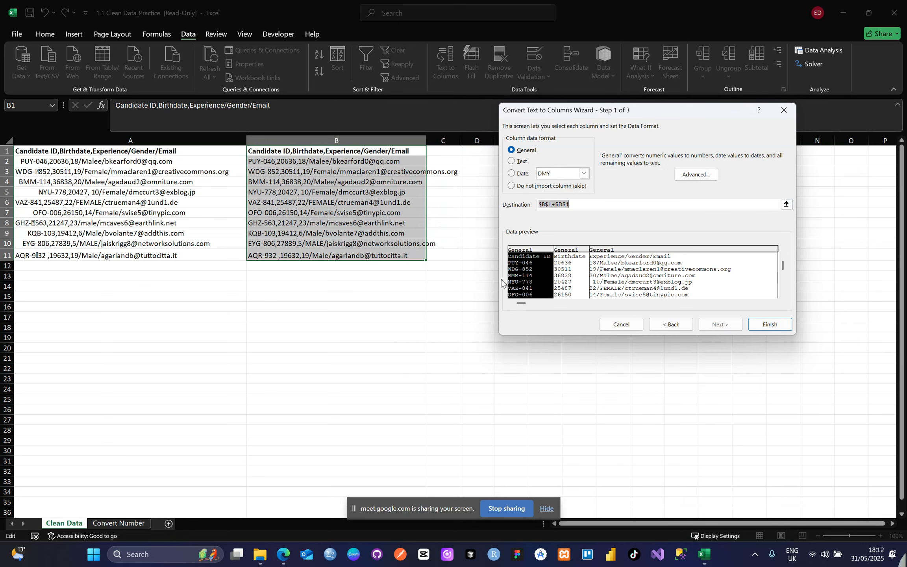
# Step: Clear the destination reference in the Text to Columns wizard and hide the screen-sharing notice
pyautogui.click(556, 205)
pyautogui.press('BackSpace')
pyautogui.press('BackSpace')
pyautogui.press('BackSpace')
pyautogui.press('BackSpace')
pyautogui.press('BackSpace')
pyautogui.press('BackSpace')
pyautogui.press('BackSpace')
pyautogui.press('BackSpace')
pyautogui.press('BackSpace')
pyautogui.click(859, 536)
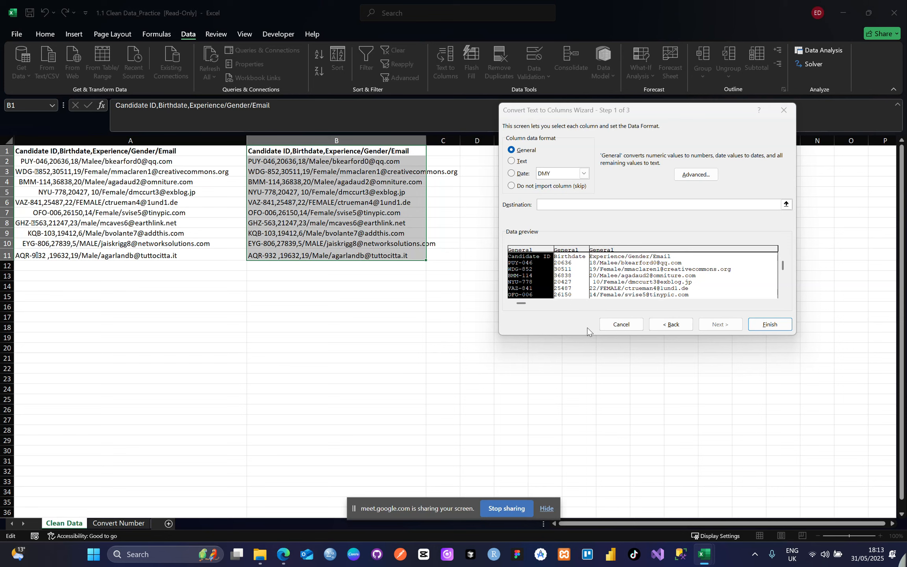
pyautogui.click(547, 509)
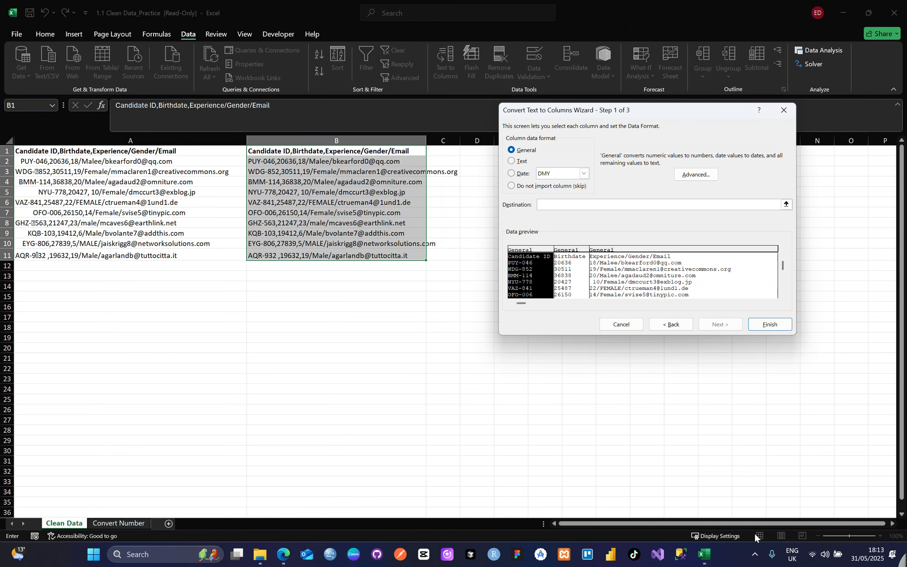
pyautogui.click(849, 536)
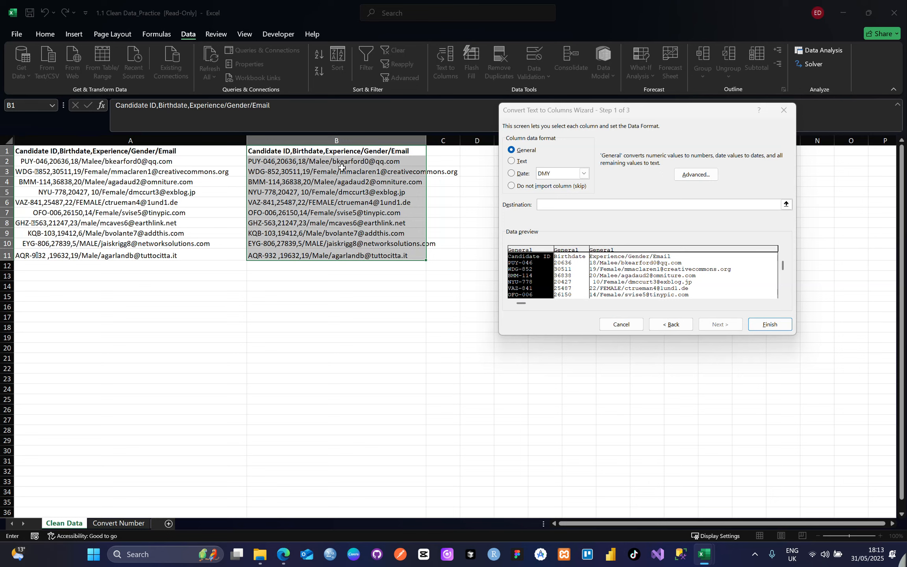
# Step: Pick cell D1 as the split's destination, and close the wizard without splitting the text
pyautogui.click(787, 204)
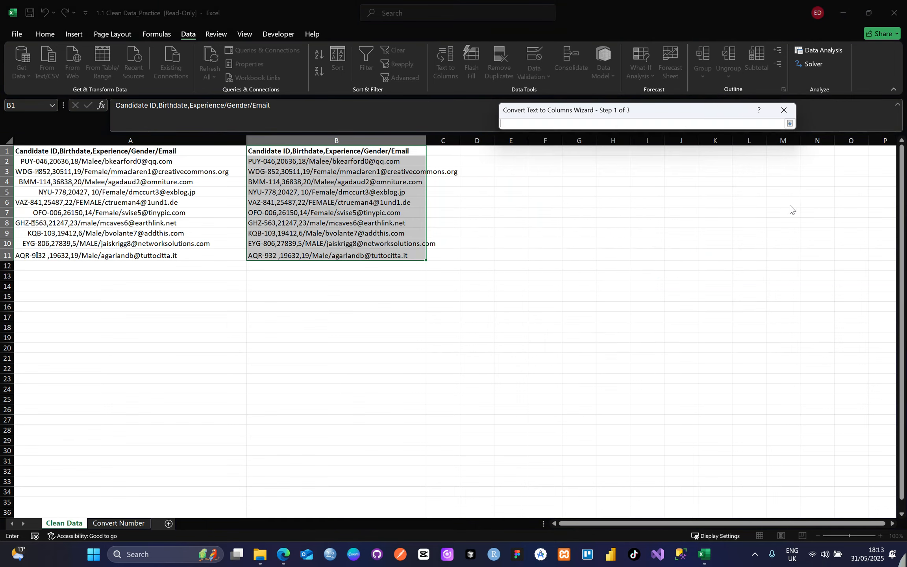
pyautogui.click(475, 150)
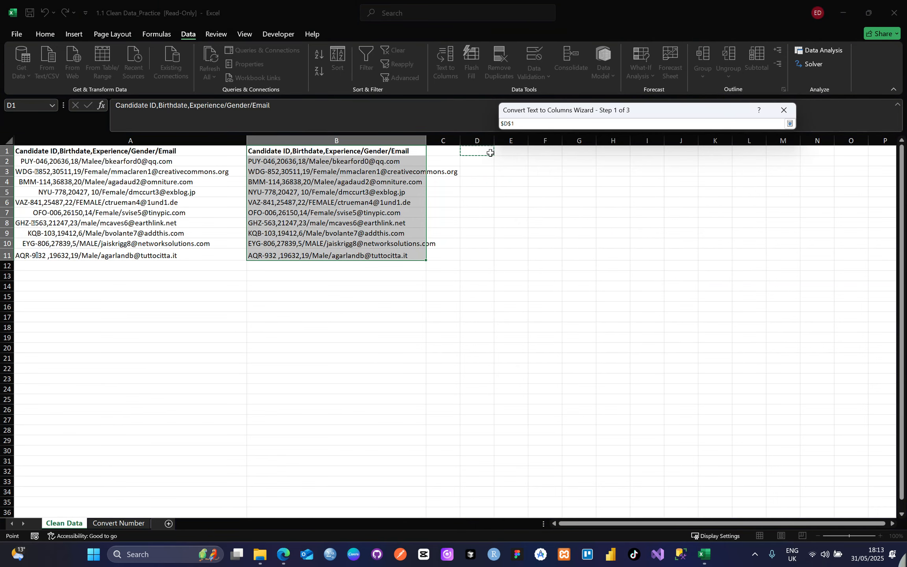
pyautogui.click(790, 124)
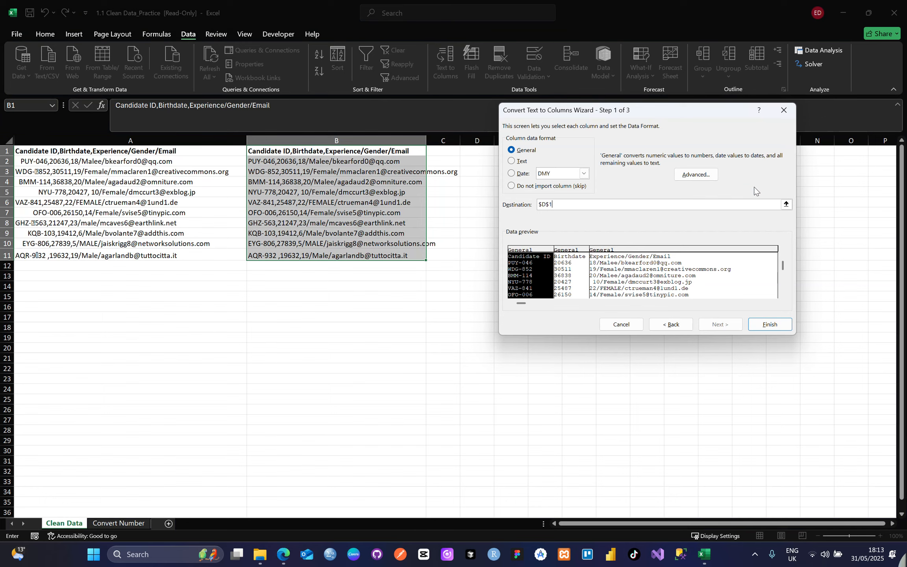
pyautogui.click(785, 114)
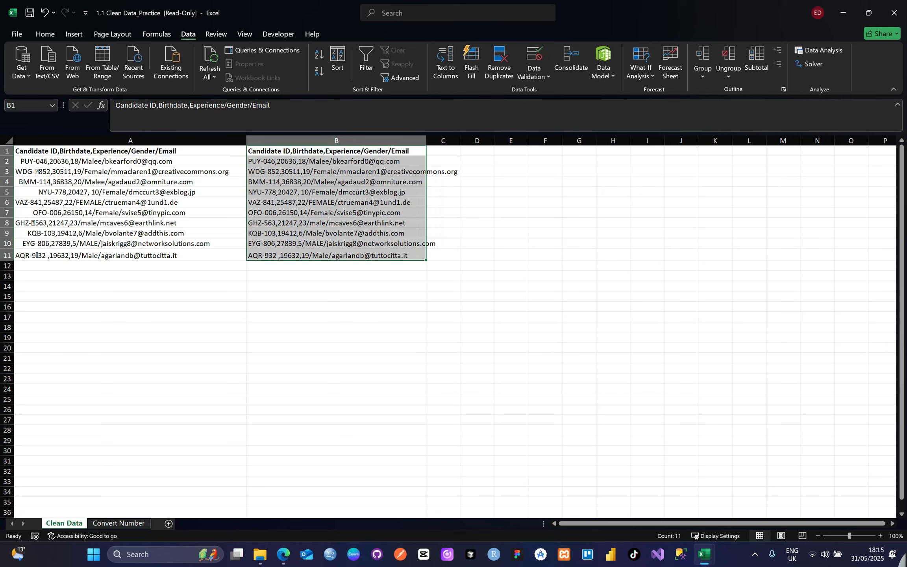
pyautogui.hotkey('alt', 'Tab')
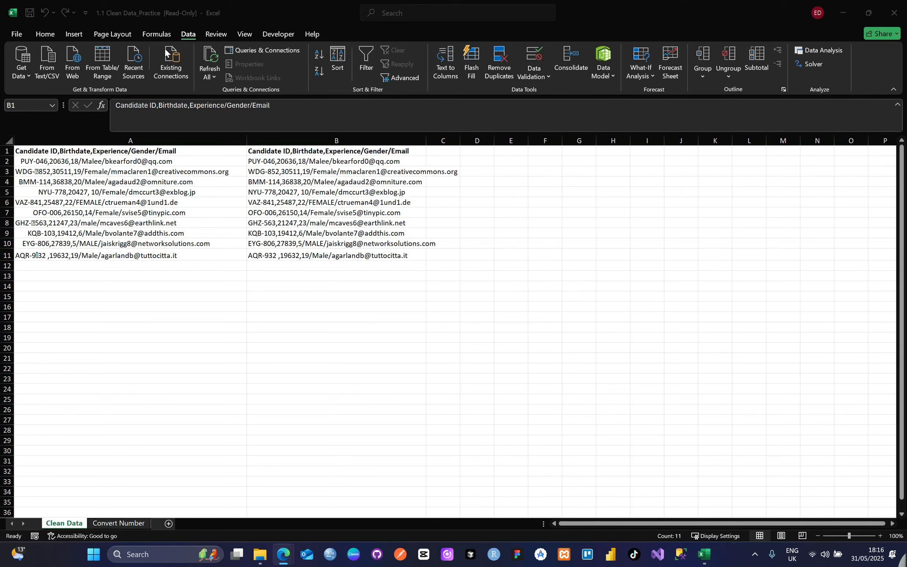
pyautogui.hotkey('ctrl', 'shift', 'Down')
pyautogui.click(45, 35)
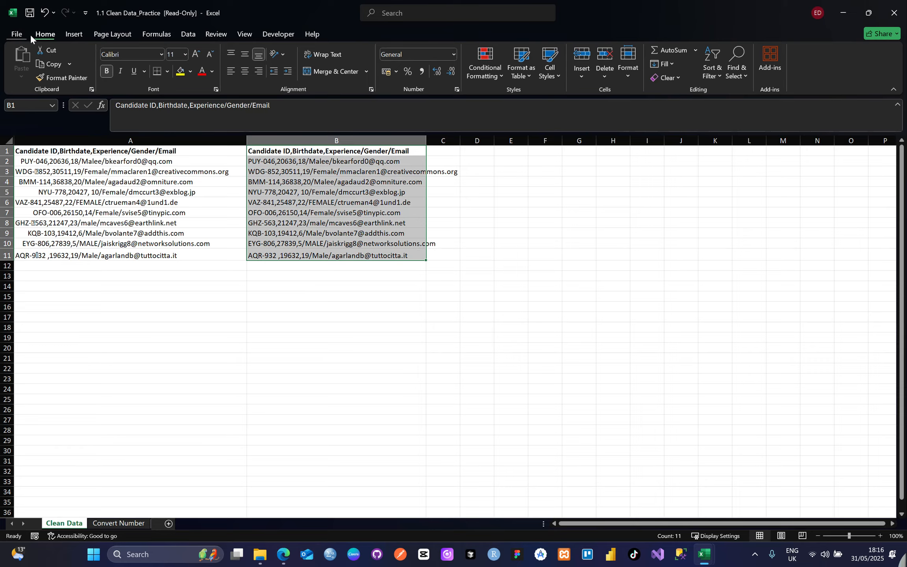
pyautogui.click(17, 34)
pyautogui.click(15, 37)
pyautogui.click(319, 160)
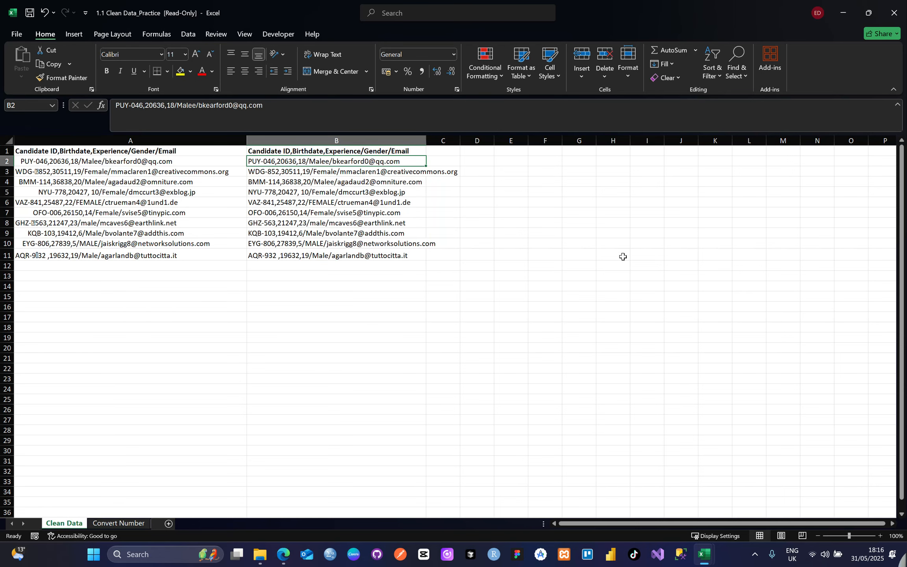
pyautogui.click(317, 140)
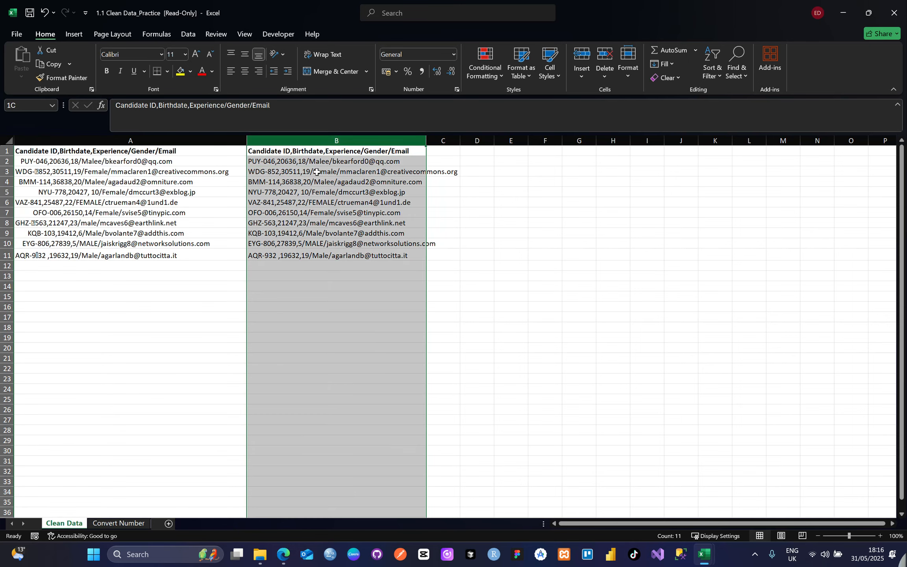
# Step: Select the header and cleaned records in B1:B11 and start Text to Columns with the Delimited file type
pyautogui.moveTo(279, 156); pyautogui.dragTo(358, 257)
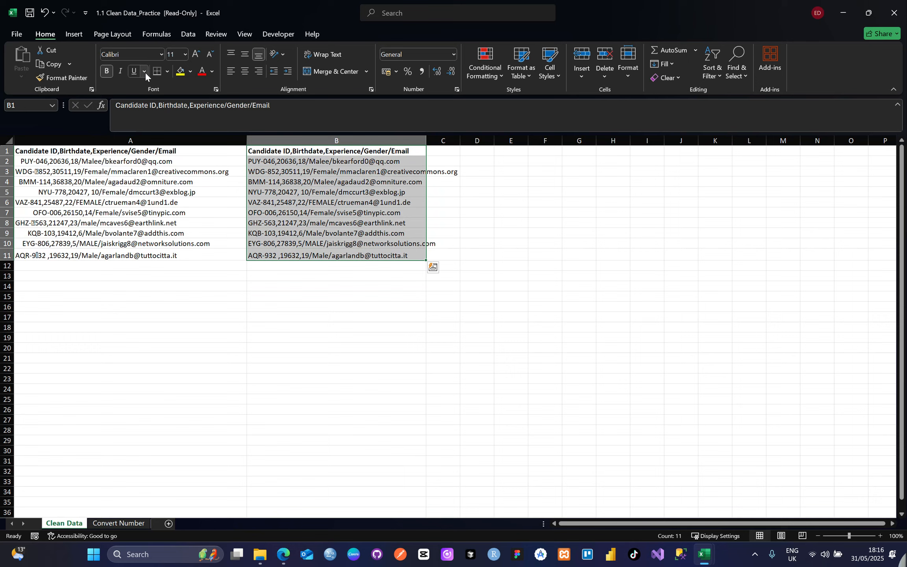
pyautogui.click(188, 35)
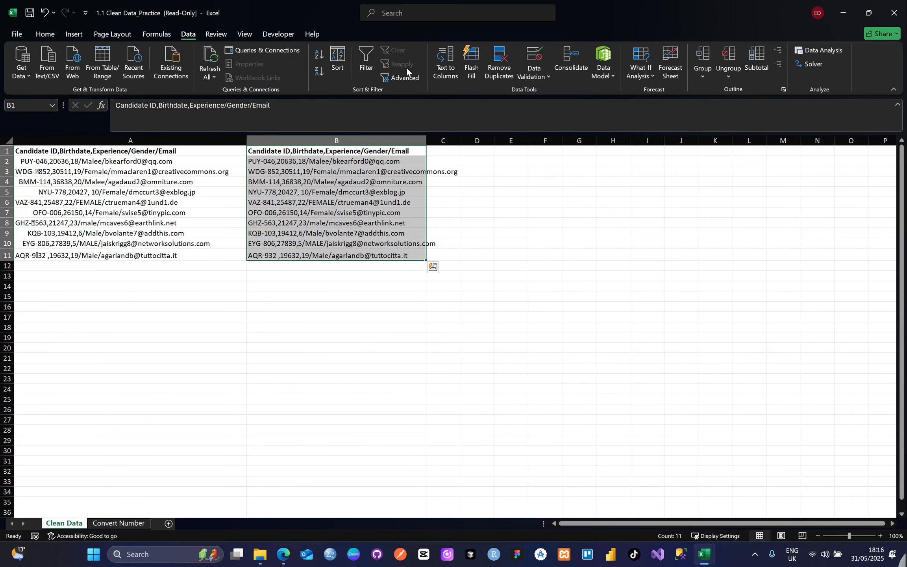
pyautogui.click(448, 54)
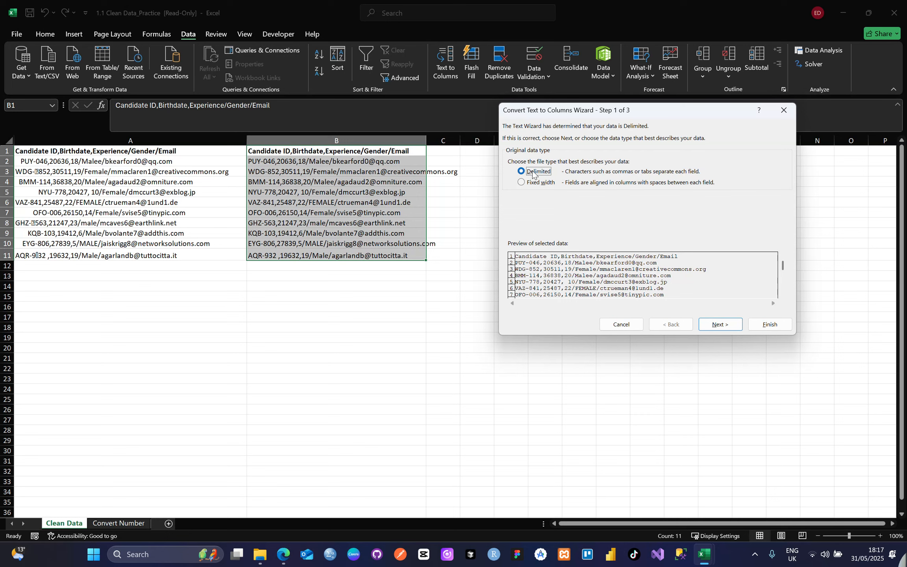
pyautogui.click(716, 324)
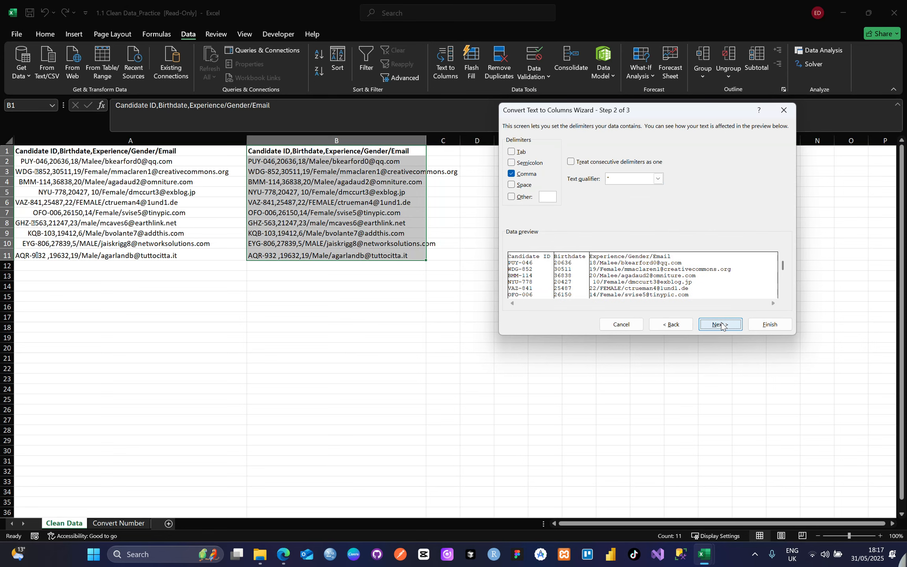
# Step: Use comma and the custom character / as the split's only delimiters, with tab off, and continue to the column format settings
pyautogui.click(511, 152)
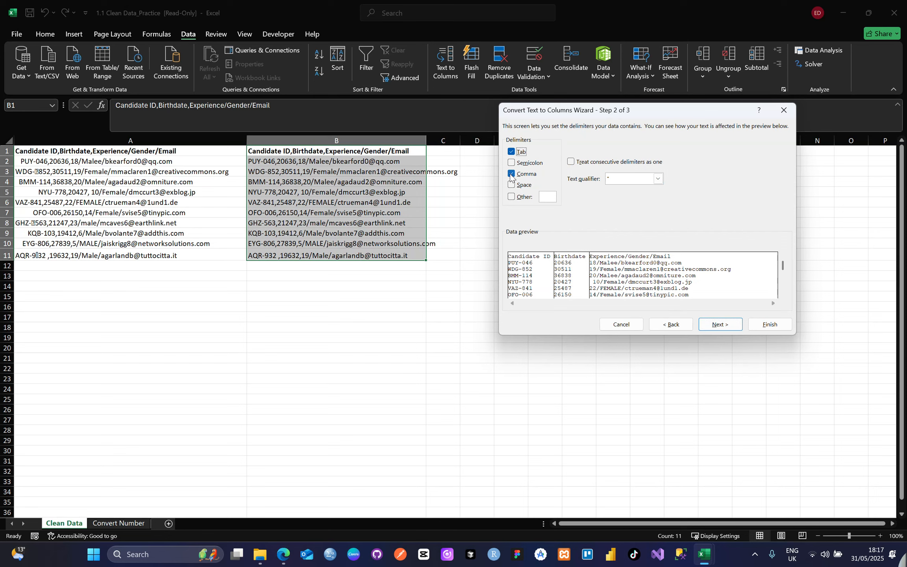
pyautogui.click(512, 174)
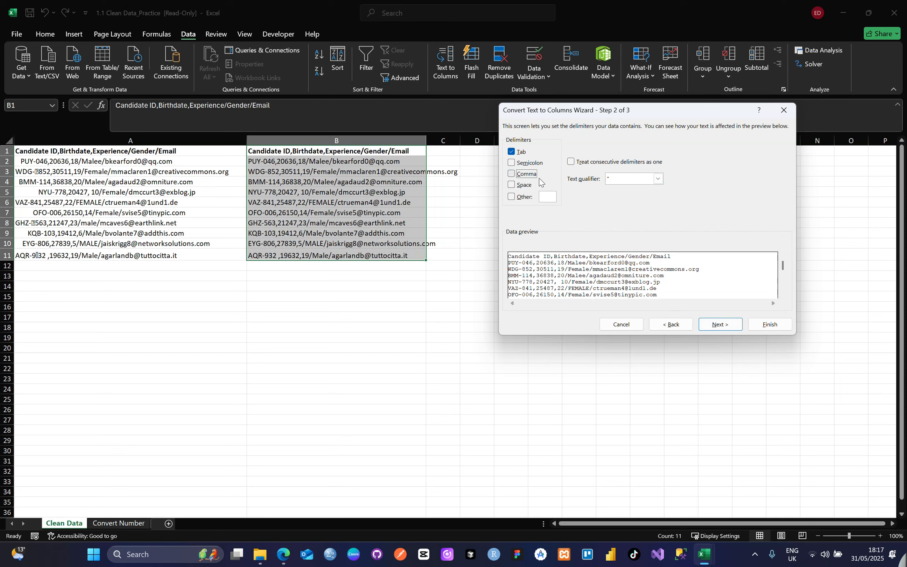
pyautogui.click(511, 157)
pyautogui.click(513, 177)
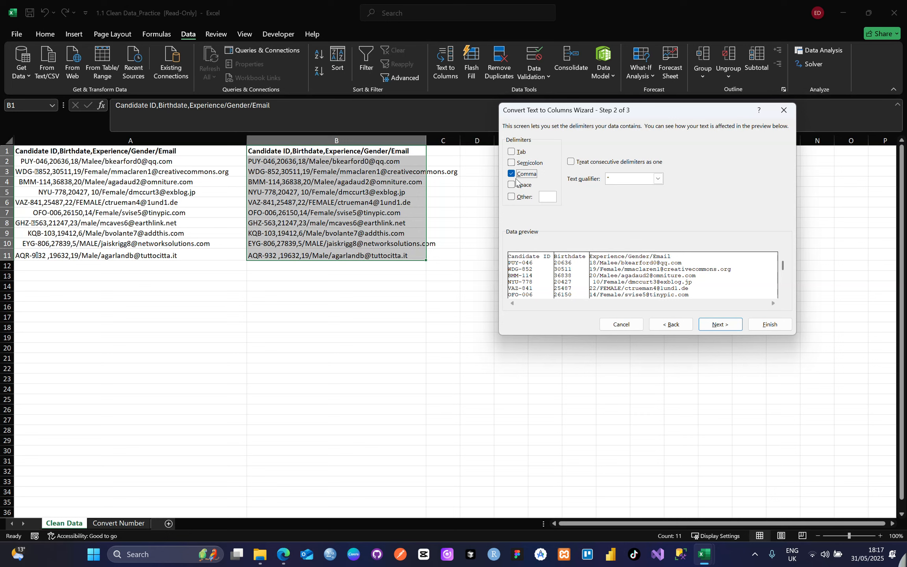
pyautogui.click(516, 198)
pyautogui.write('/')
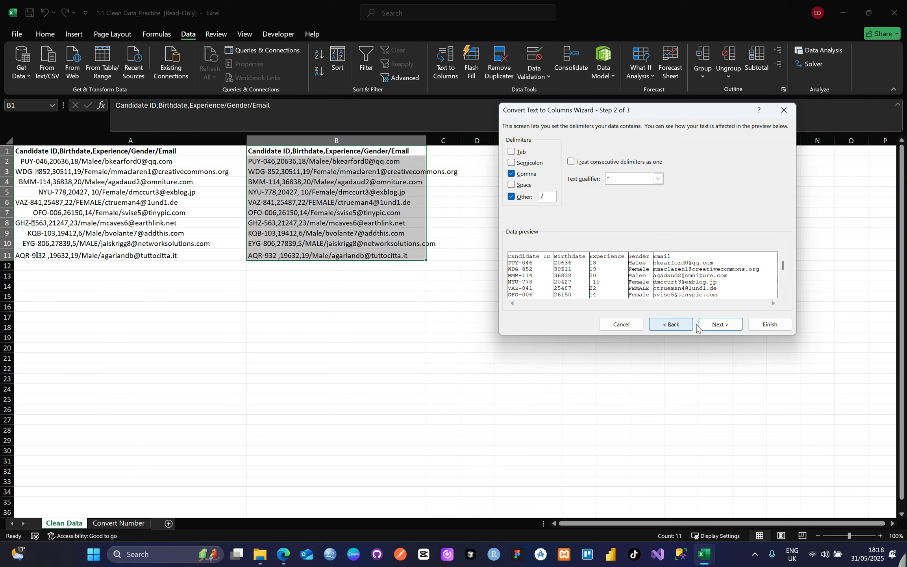
pyautogui.click(718, 325)
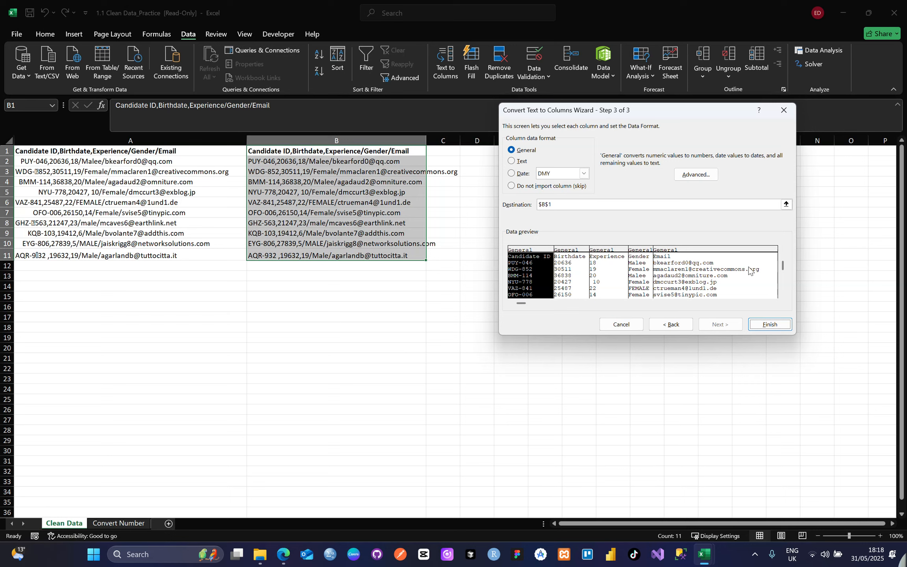
# Step: Set the split's destination to $D$1 and finish splitting the cleaned records into separate columns
pyautogui.click(545, 204)
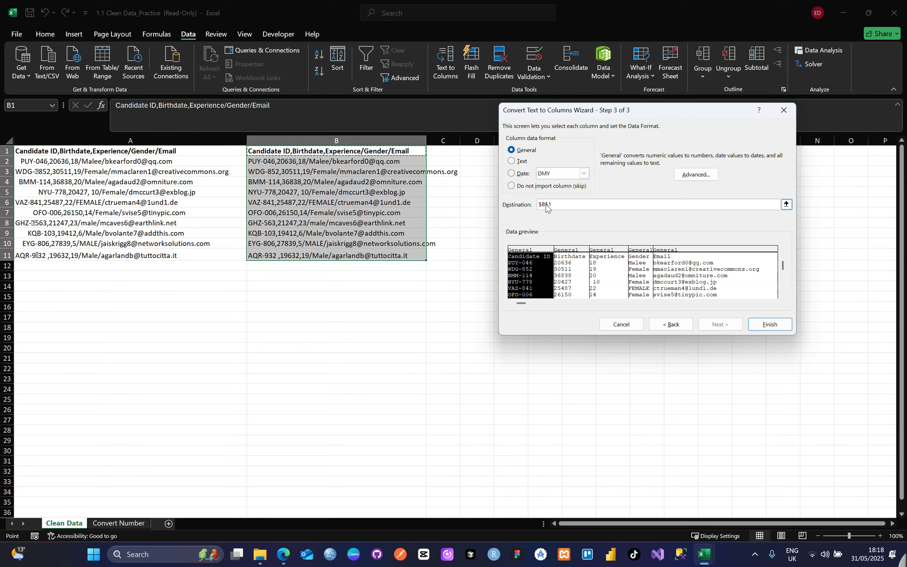
pyautogui.press('BackSpace')
pyautogui.write('D')
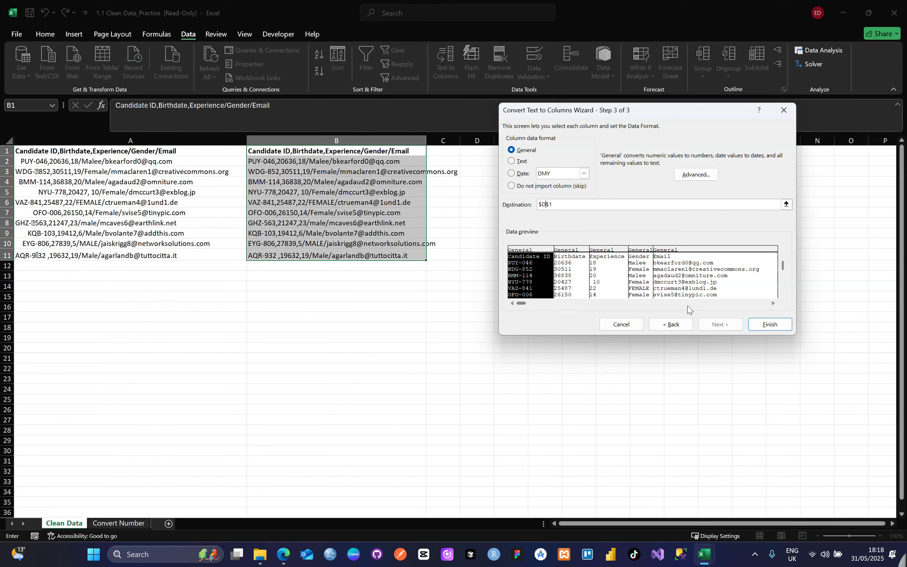
pyautogui.click(782, 330)
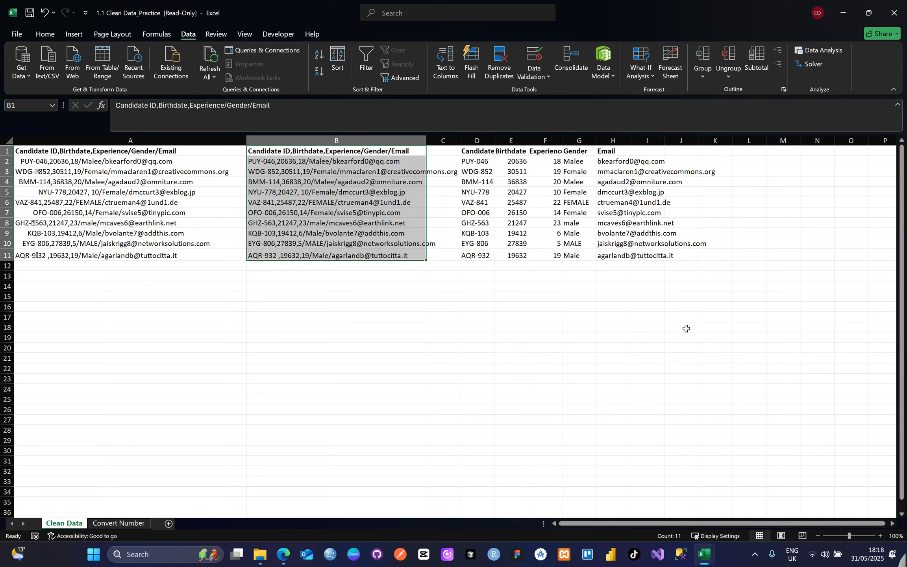
pyautogui.moveTo(78, 154); pyautogui.dragTo(82, 257)
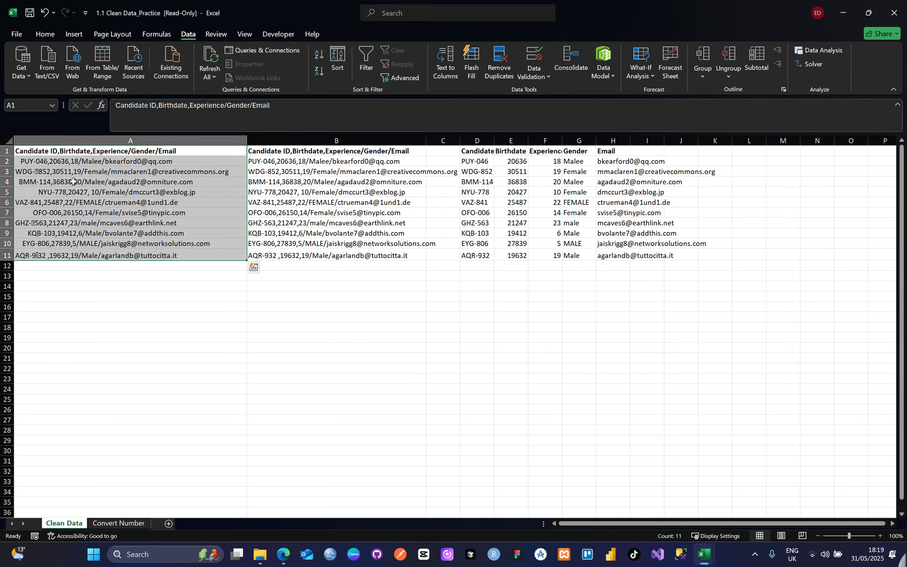
pyautogui.moveTo(268, 153); pyautogui.dragTo(372, 258)
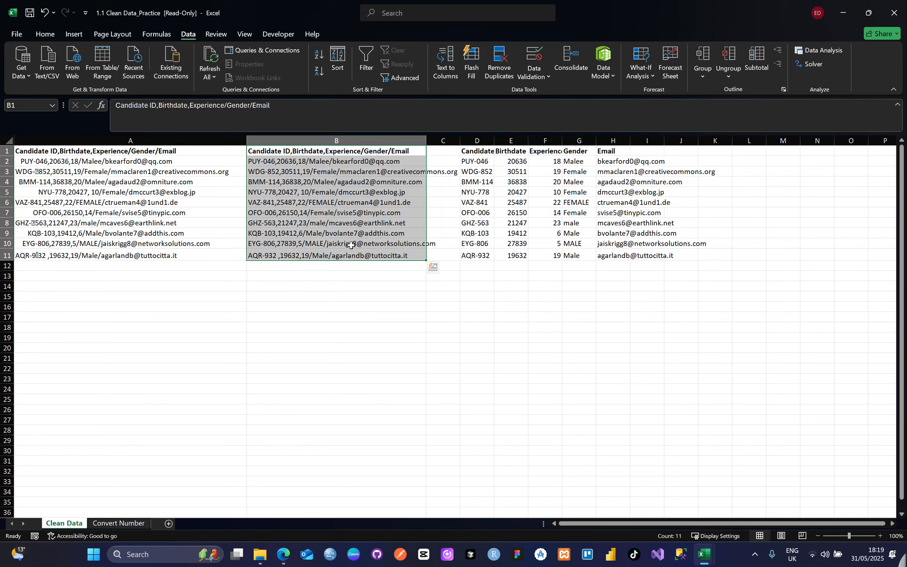
pyautogui.moveTo(471, 151); pyautogui.dragTo(687, 254)
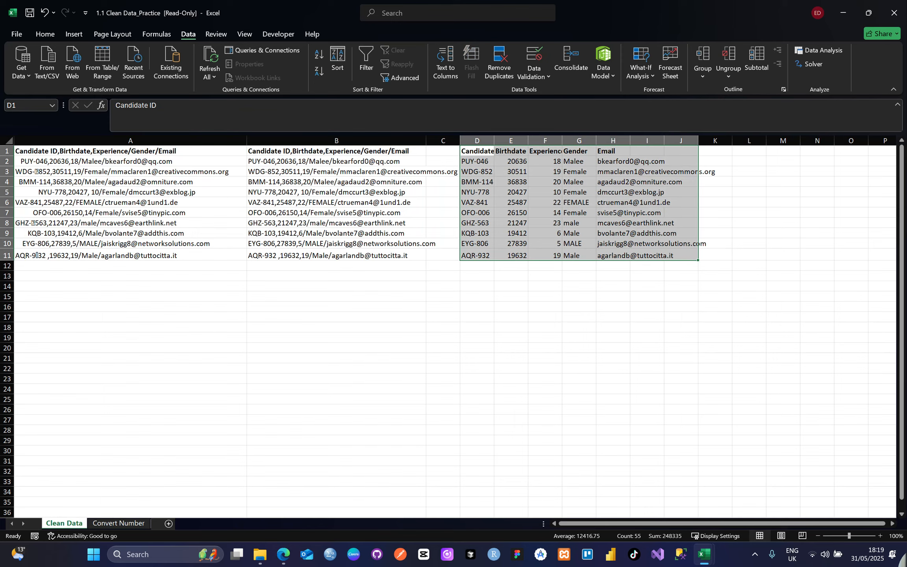
pyautogui.hotkey('alt', 'Tab')
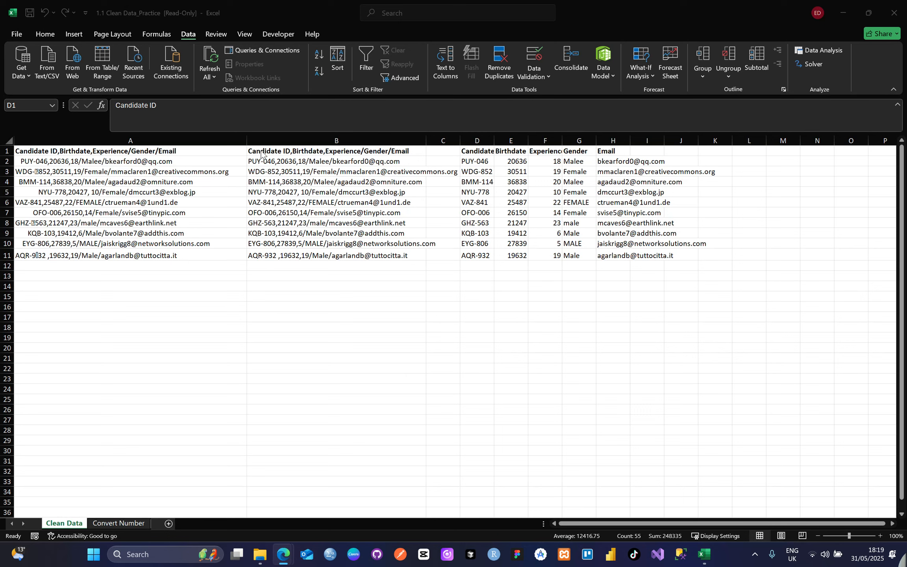
pyautogui.hotkey('alt', 'Tab')
# Step: Copy the header and cleaned records in B1:B11
pyautogui.click(255, 150)
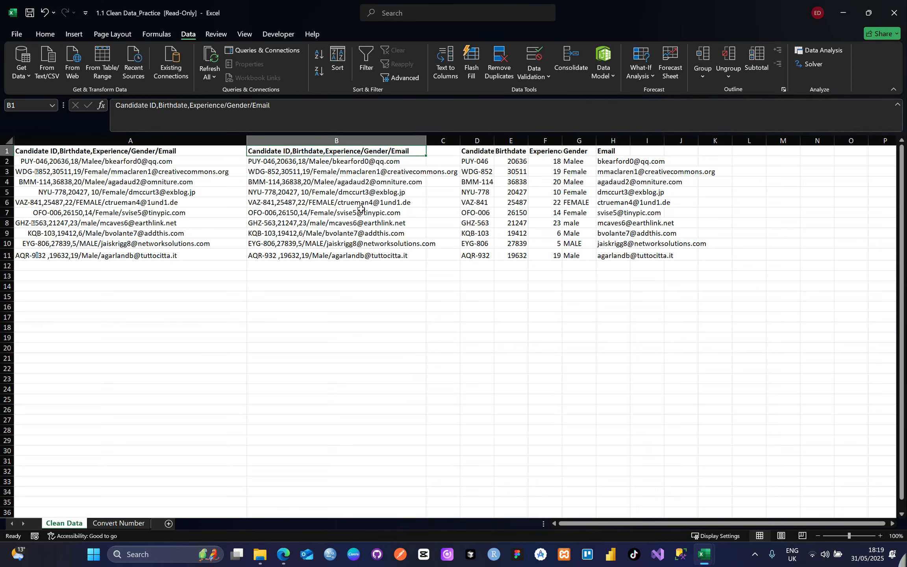
pyautogui.hotkey('shift', 'Down')
pyautogui.hotkey('shift', 'Down')
pyautogui.hotkey('shift', 'Down')
pyautogui.hotkey('shift', 'Down')
pyautogui.hotkey('shift', 'Down')
pyautogui.hotkey('shift', 'Down')
pyautogui.hotkey('shift', 'Down')
pyautogui.hotkey('shift', 'Down')
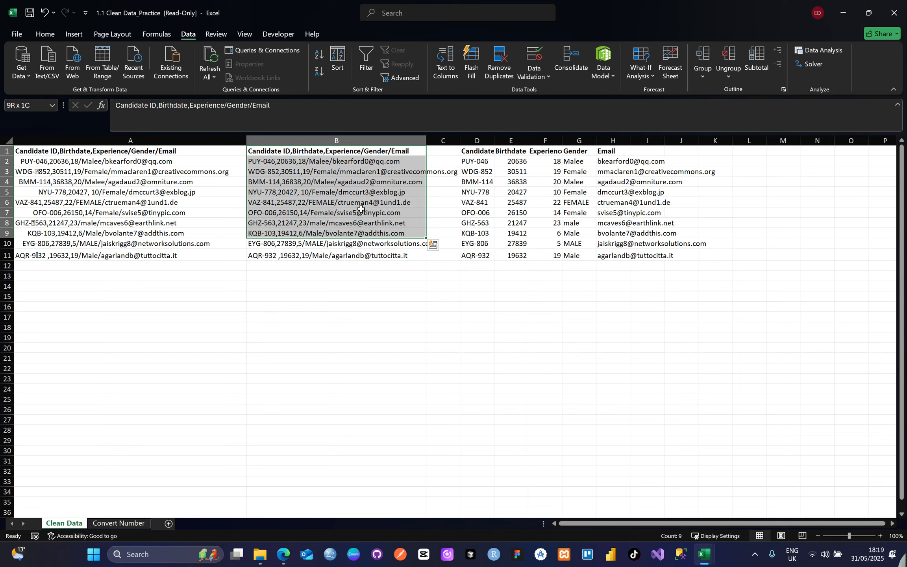
pyautogui.hotkey('shift', 'Down')
pyautogui.hotkey('shift', 'Down')
pyautogui.hotkey('ctrl', 'c')
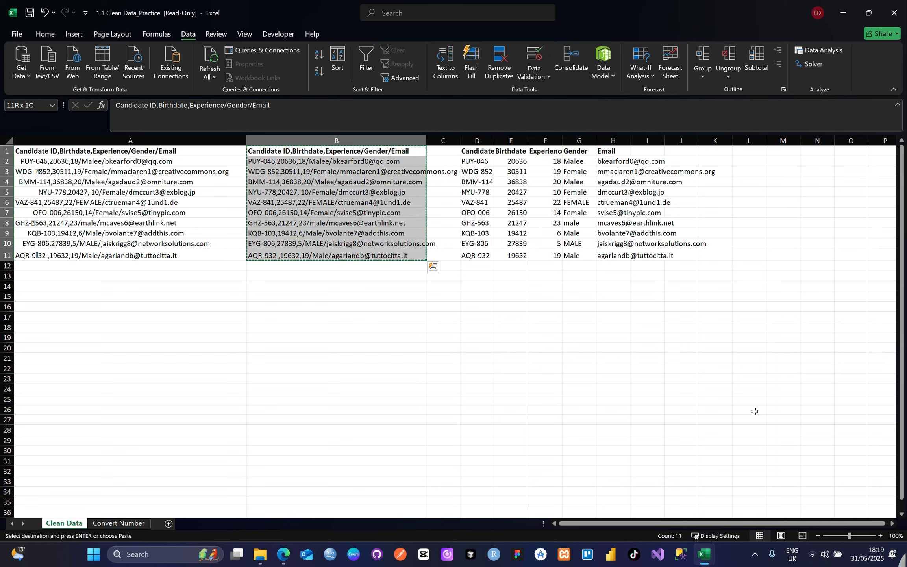
# Step: Paste the copied records at M1 and fit column M's width to its contents
pyautogui.click(892, 525)
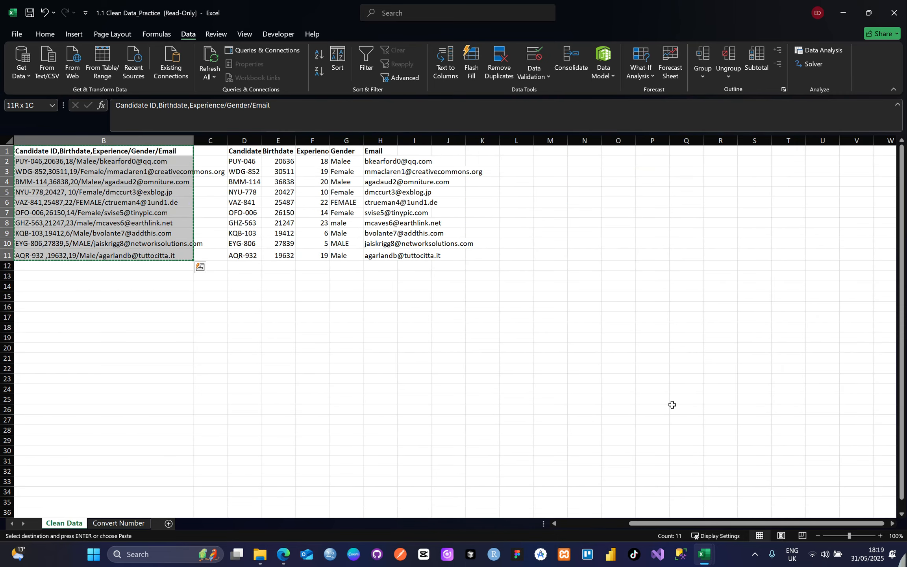
pyautogui.click(552, 154)
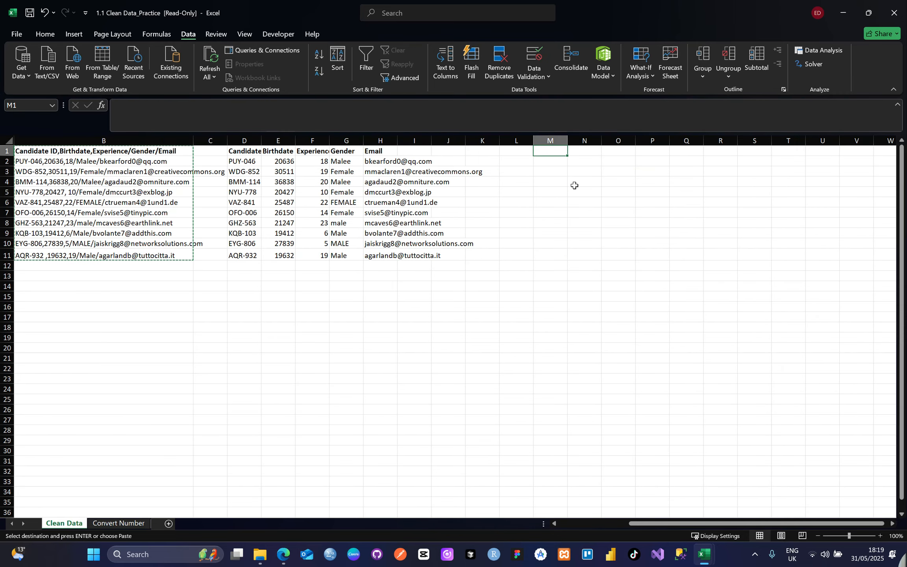
pyautogui.hotkey('ctrl', 'v')
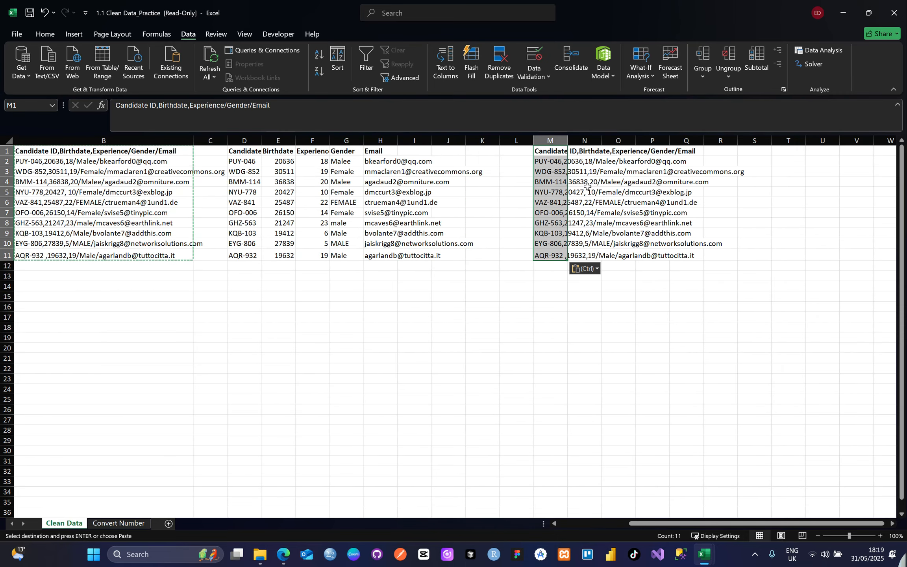
pyautogui.doubleClick(568, 140)
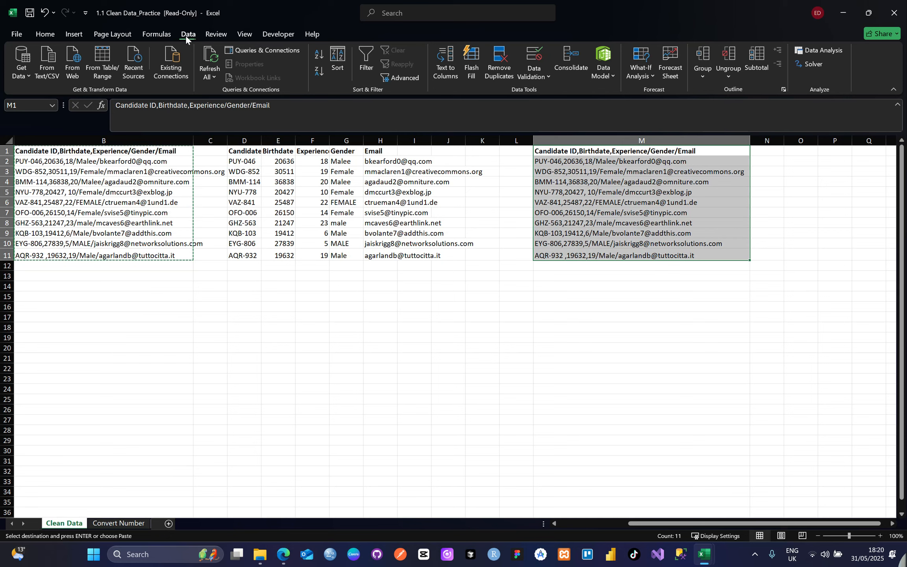
# Step: Start Text to Columns on M1:M11 as Delimited, move the wizard off the data, and continue to the delimiter settings
pyautogui.click(446, 71)
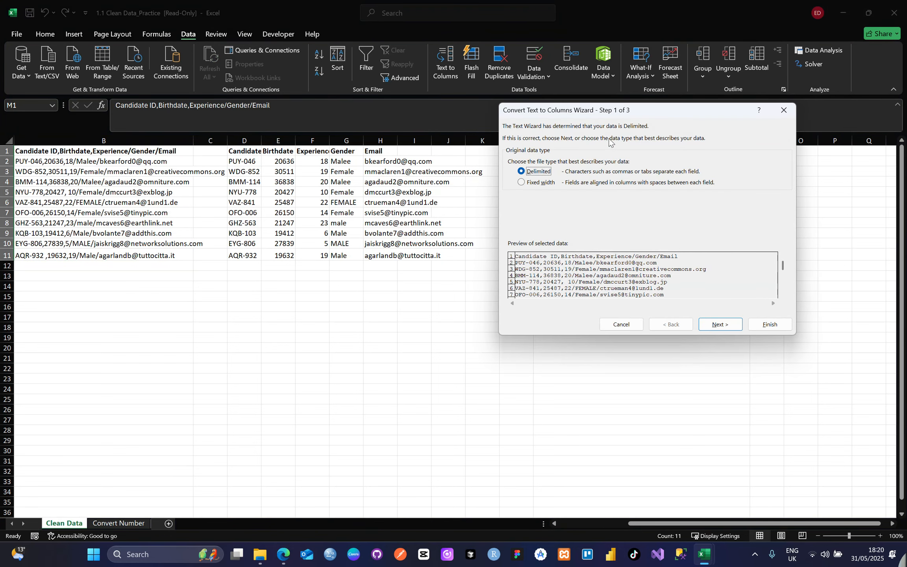
pyautogui.moveTo(676, 117); pyautogui.dragTo(337, 111)
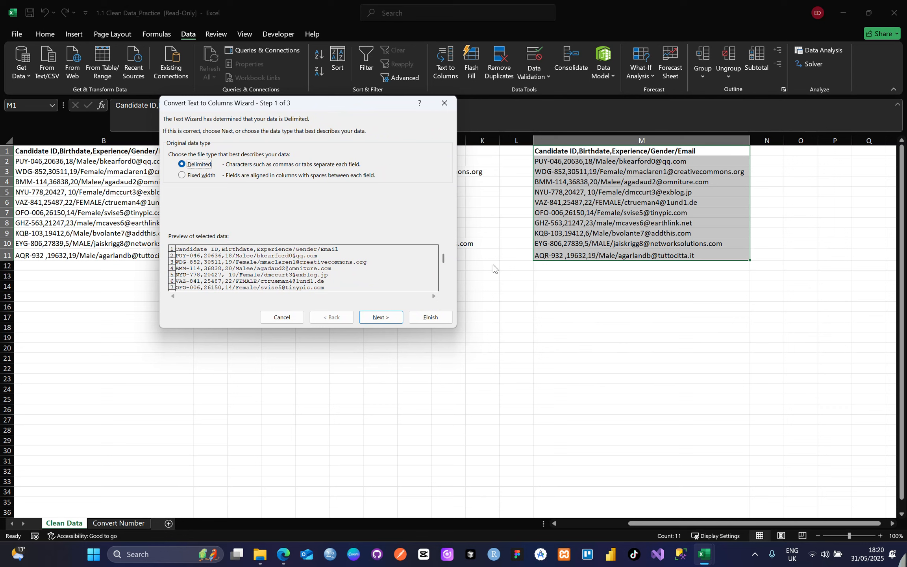
pyautogui.click(380, 317)
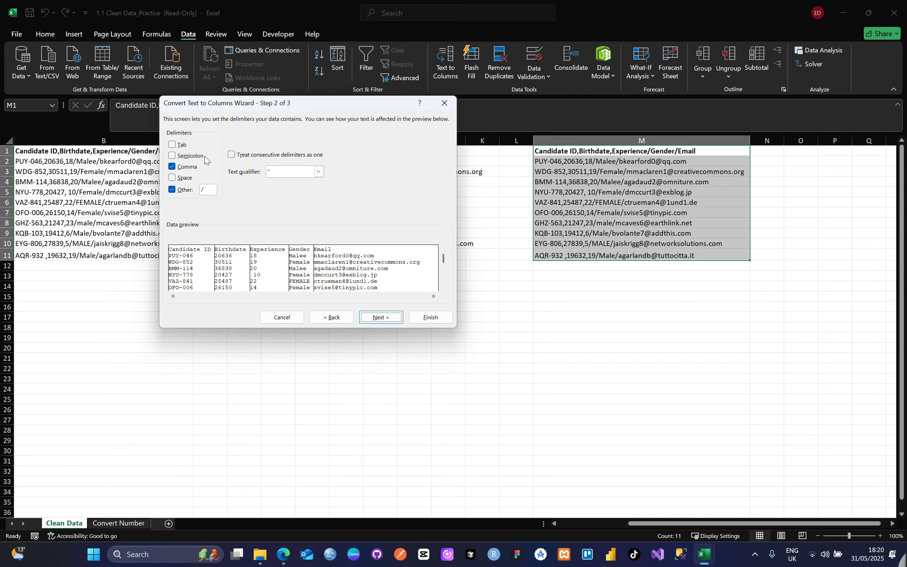
# Step: Turn off the comma and custom delimiters and clear the custom / character
pyautogui.click(179, 170)
pyautogui.click(184, 190)
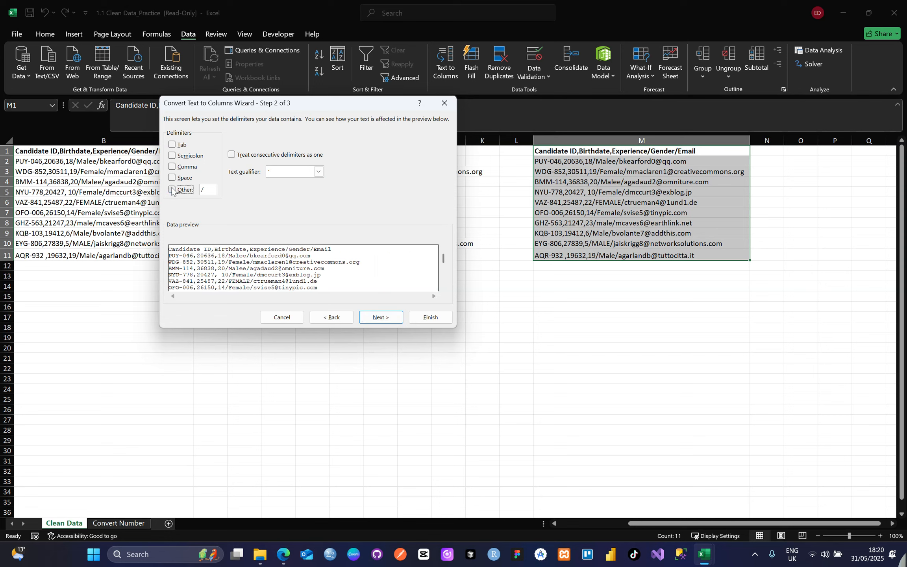
pyautogui.click(209, 190)
pyautogui.press('BackSpace')
pyautogui.click(178, 189)
# Step: Set comma and the custom character / as delimiters, with tab off, and finish the split at destination $M$1
pyautogui.click(180, 145)
pyautogui.click(172, 145)
pyautogui.click(172, 167)
pyautogui.click(172, 189)
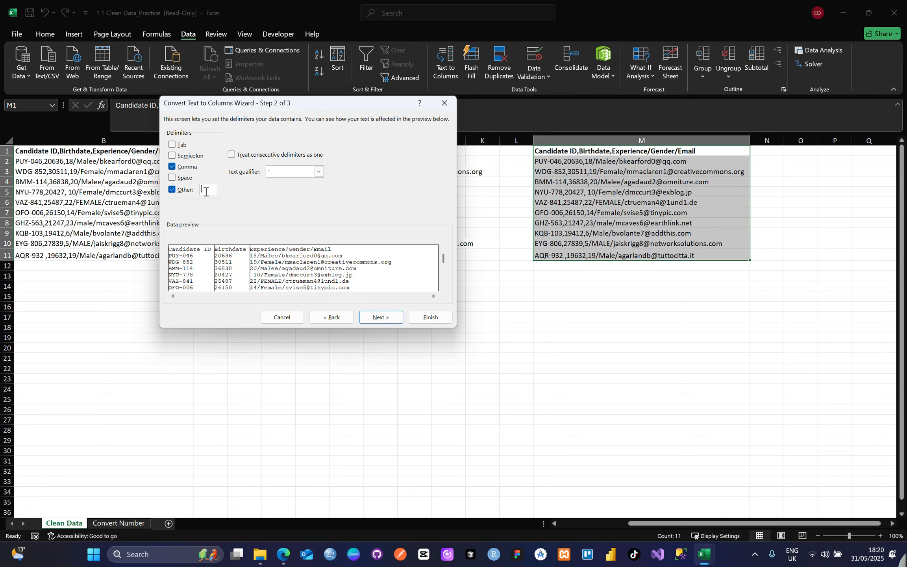
pyautogui.write('/')
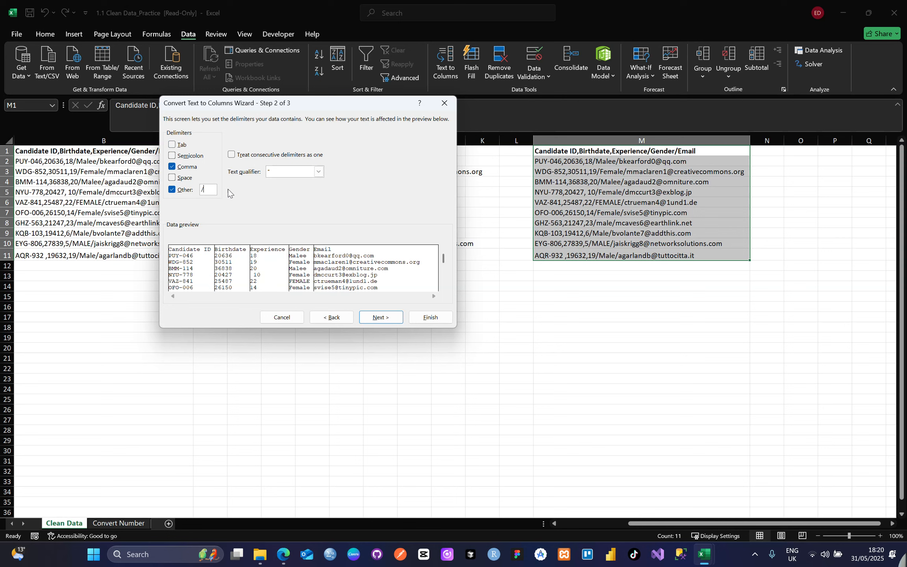
pyautogui.click(381, 318)
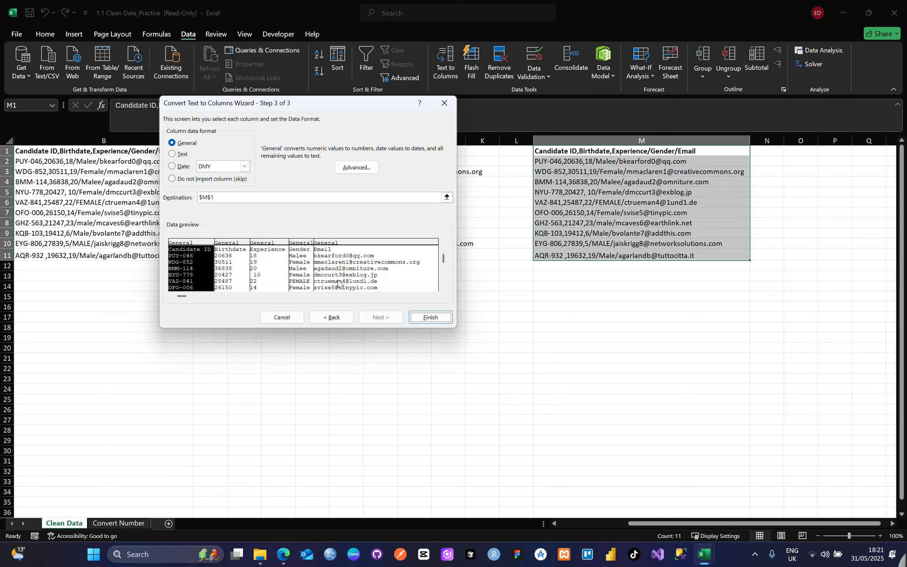
pyautogui.click(430, 316)
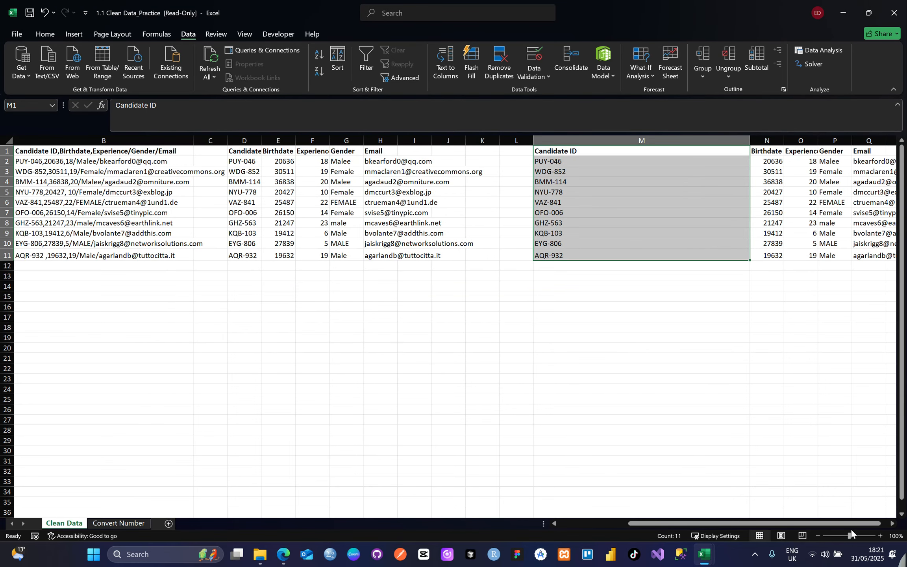
# Step: Select the duplicate split table in M1:S11 and delete its contents
pyautogui.click(893, 525)
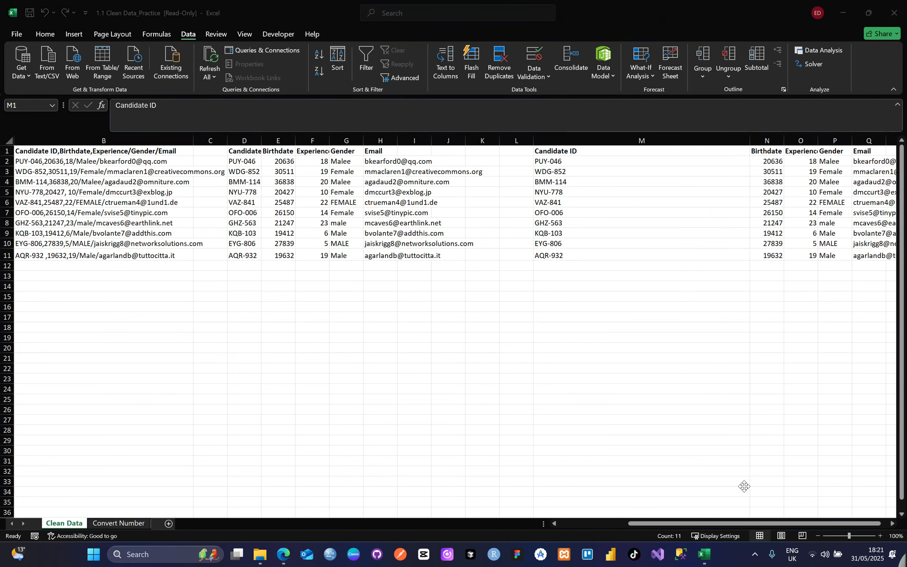
pyautogui.click(893, 524)
pyautogui.click(892, 524)
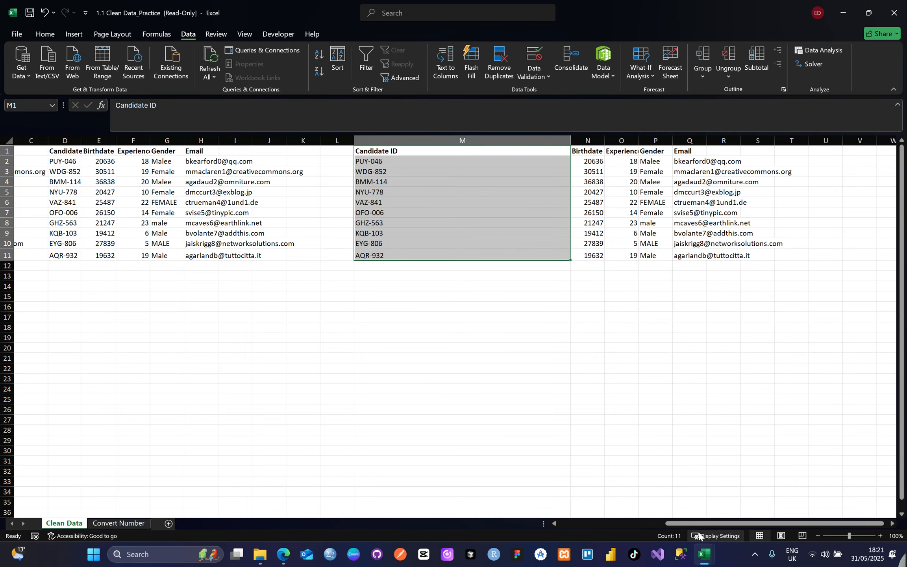
pyautogui.moveTo(699, 526); pyautogui.dragTo(572, 512)
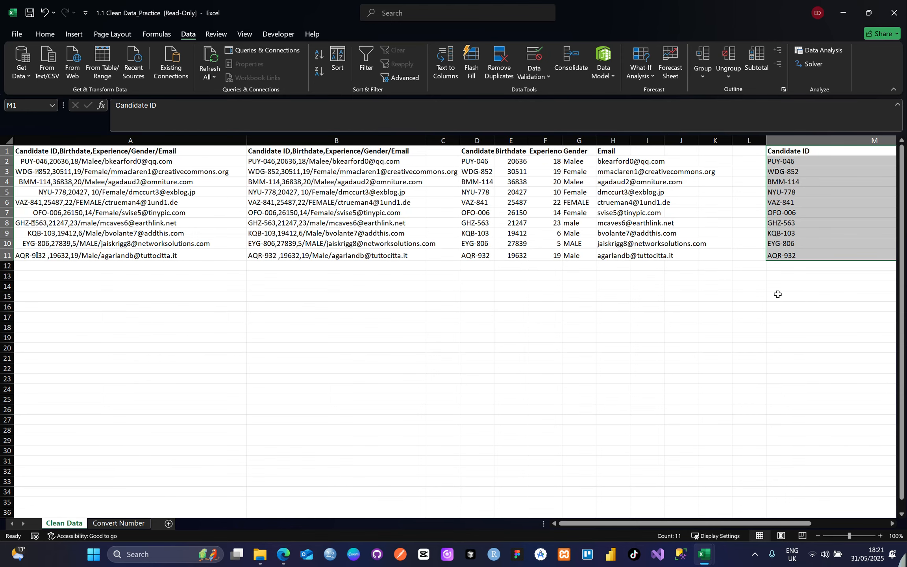
pyautogui.moveTo(792, 524); pyautogui.dragTo(886, 524)
pyautogui.hotkey('shift', 'Right')
pyautogui.hotkey('shift', 'Right')
pyautogui.hotkey('shift', 'Right')
pyautogui.hotkey('shift', 'Right')
pyautogui.hotkey('shift', 'Right')
pyautogui.hotkey('shift', 'Right')
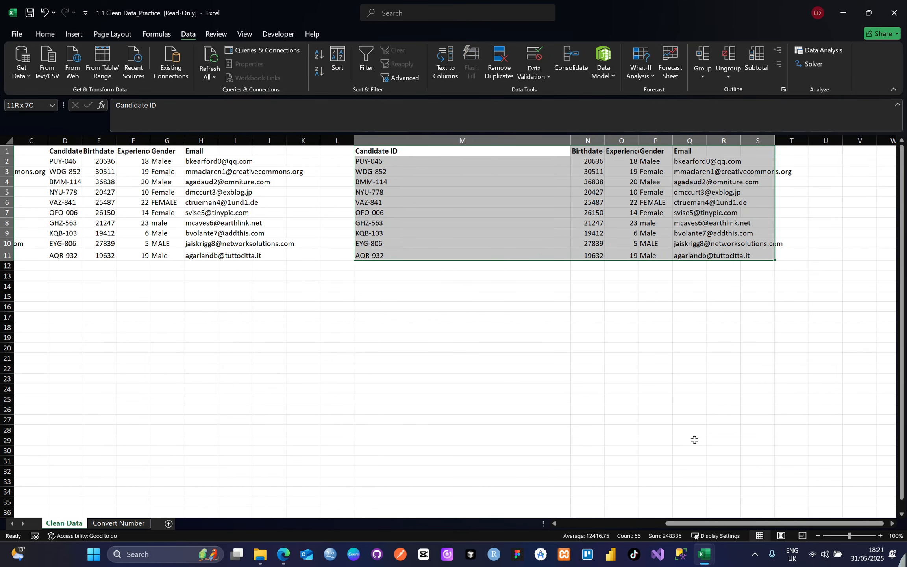
pyautogui.press('Delete')
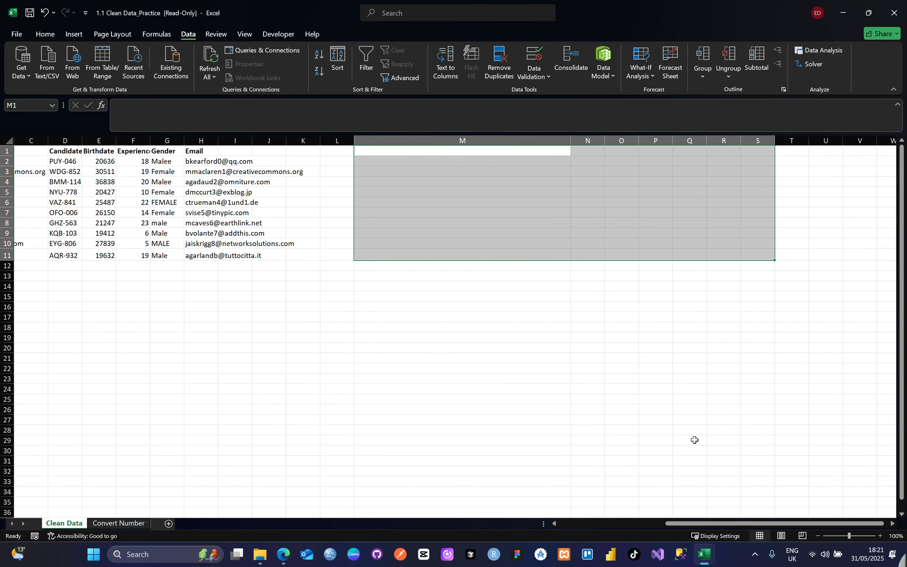
pyautogui.press('Left')
pyautogui.press('Left')
pyautogui.press('Left')
pyautogui.press('Left')
pyautogui.press('Left')
pyautogui.press('Left')
pyautogui.press('Left')
pyautogui.press('Left')
pyautogui.press('Left')
pyautogui.press('Left')
pyautogui.press('Left')
pyautogui.press('Left')
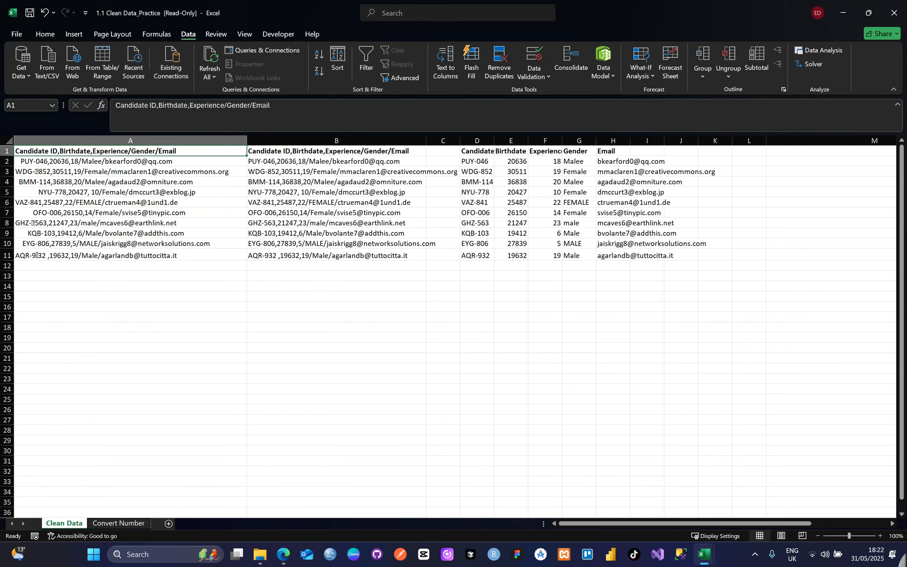
pyautogui.click(80, 159)
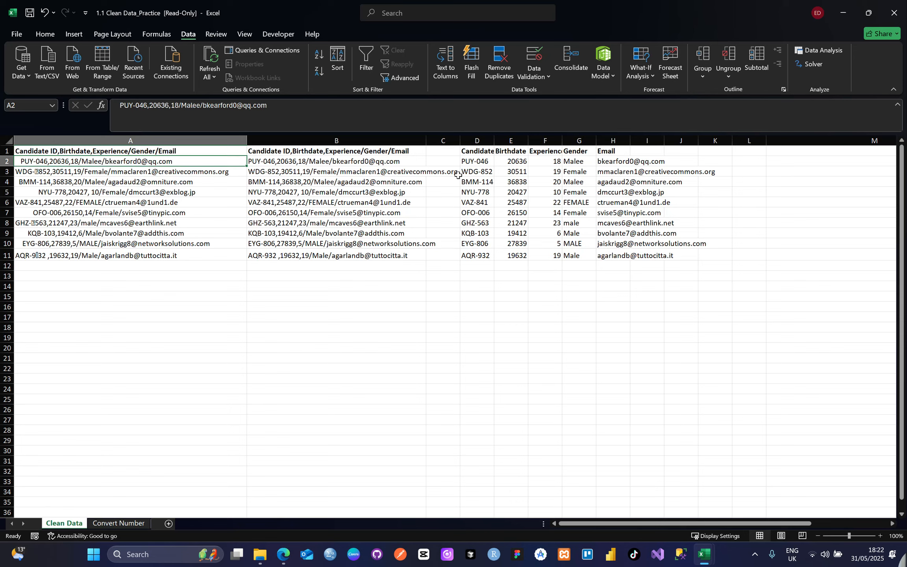
pyautogui.moveTo(469, 147)
pyautogui.mouseDown()
pyautogui.moveTo(547, 153)
pyautogui.moveTo(638, 255)
pyautogui.moveTo(670, 256)
pyautogui.mouseUp()
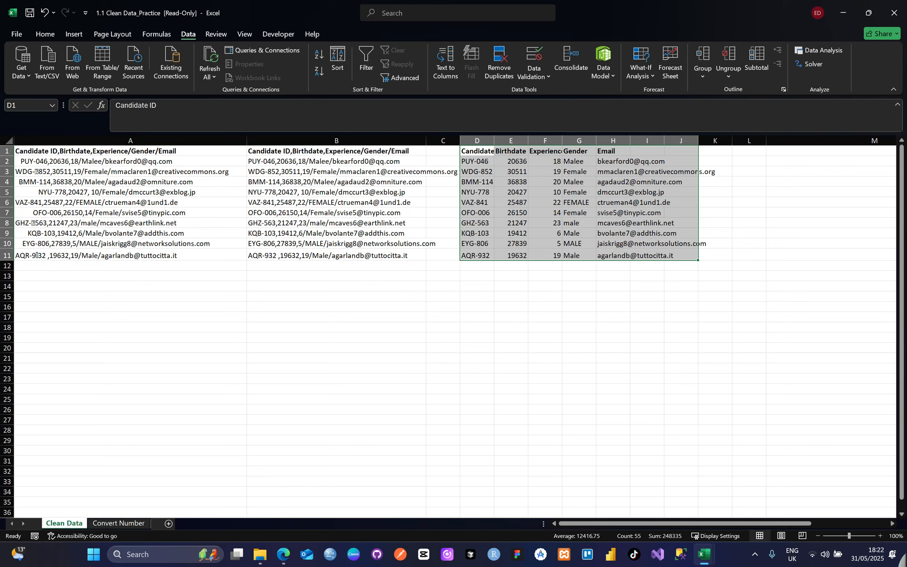
pyautogui.hotkey('alt', 'Tab')
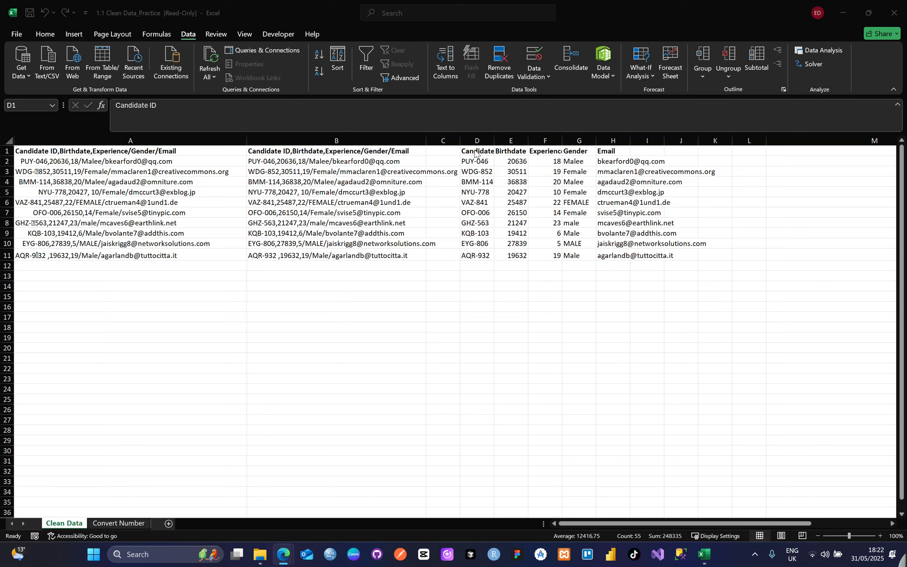
pyautogui.hotkey('ctrl', 'a')
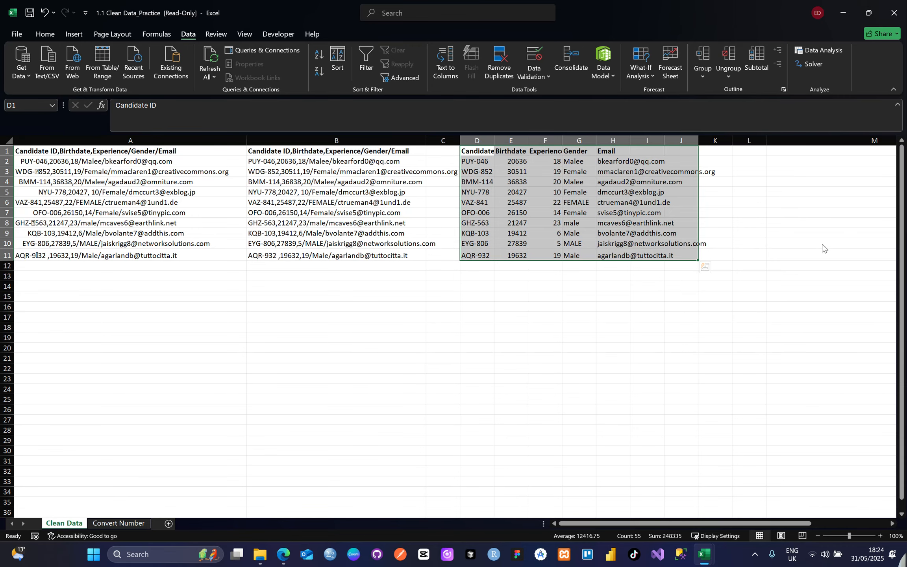
pyautogui.scroll(-1, 826, 239)
pyautogui.scroll(1, 642, 278)
pyautogui.hotkey('ctrl', 't')
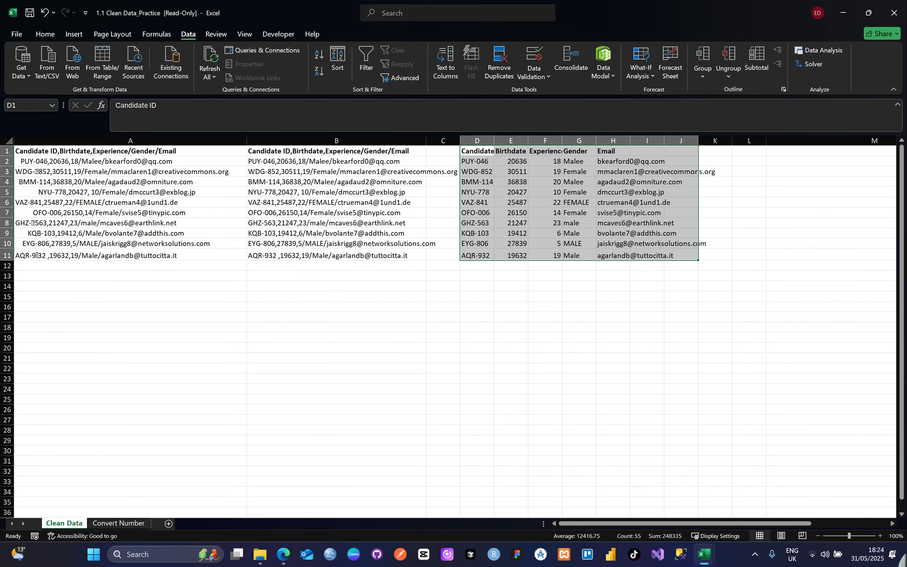
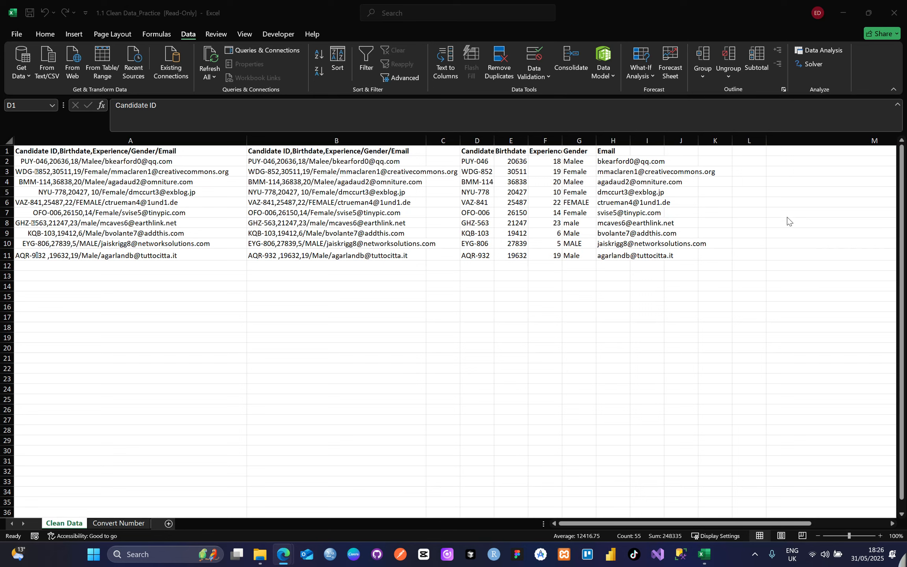
pyautogui.click(449, 328)
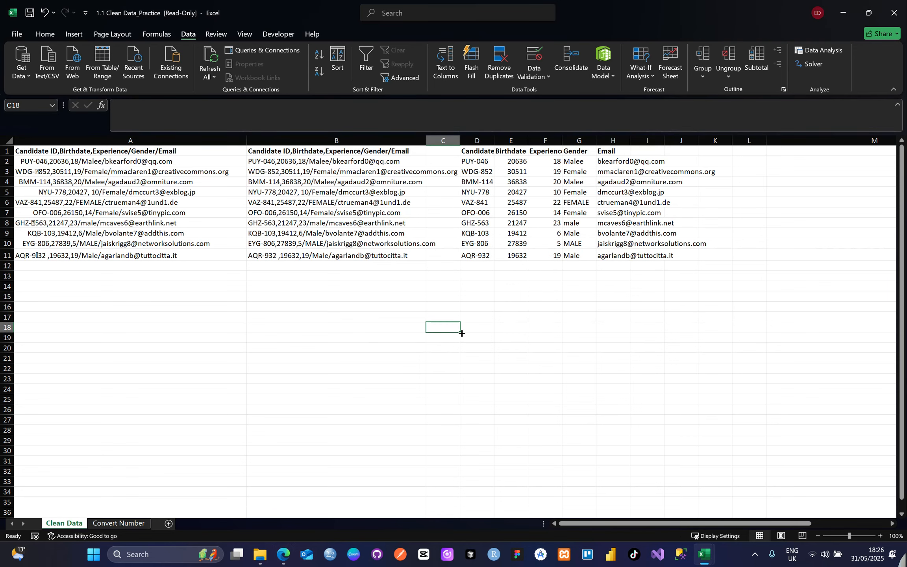
pyautogui.write('0')
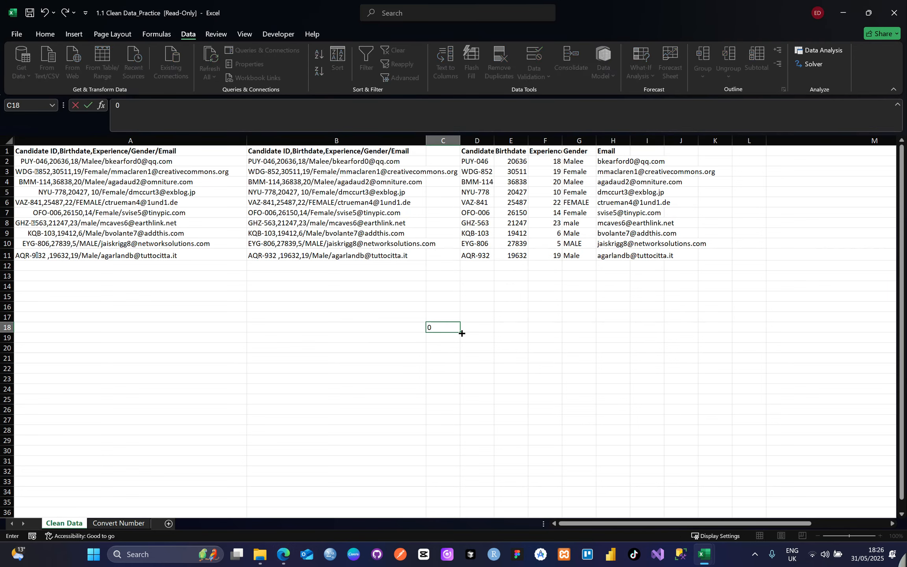
pyautogui.click(462, 333)
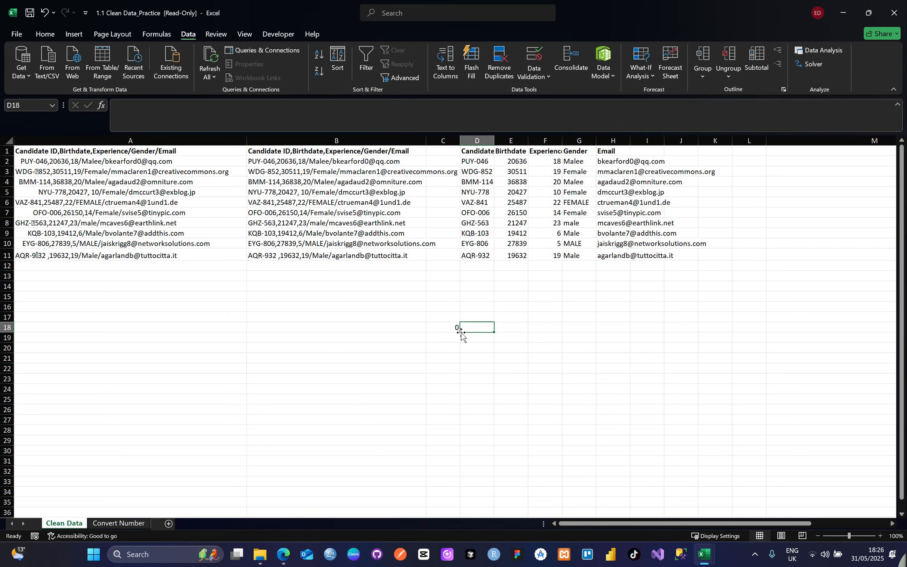
pyautogui.press('Left')
pyautogui.press('BackSpace')
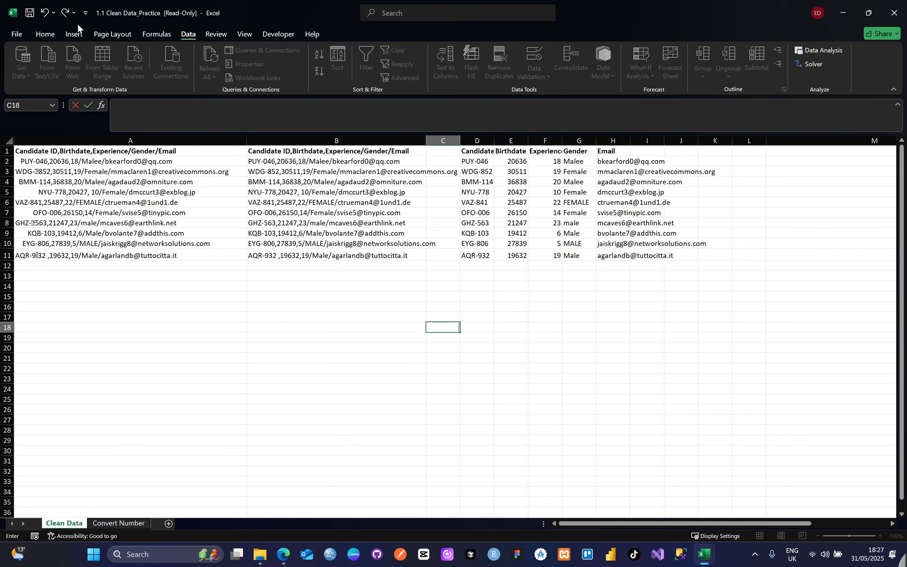
pyautogui.click(79, 34)
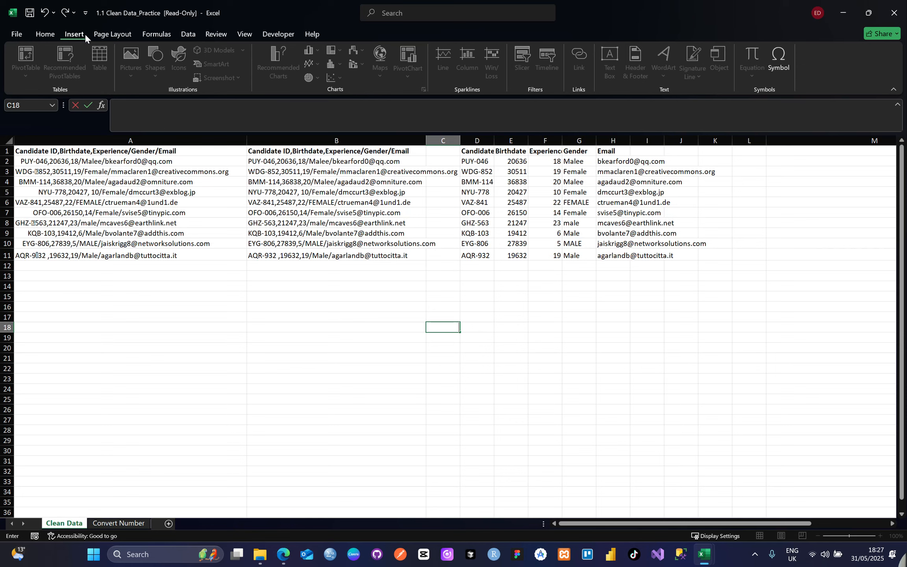
# Step: Try the Short Date format on the birthdate serial numbers in E2:E11 and undo it
pyautogui.moveTo(515, 161); pyautogui.dragTo(513, 256)
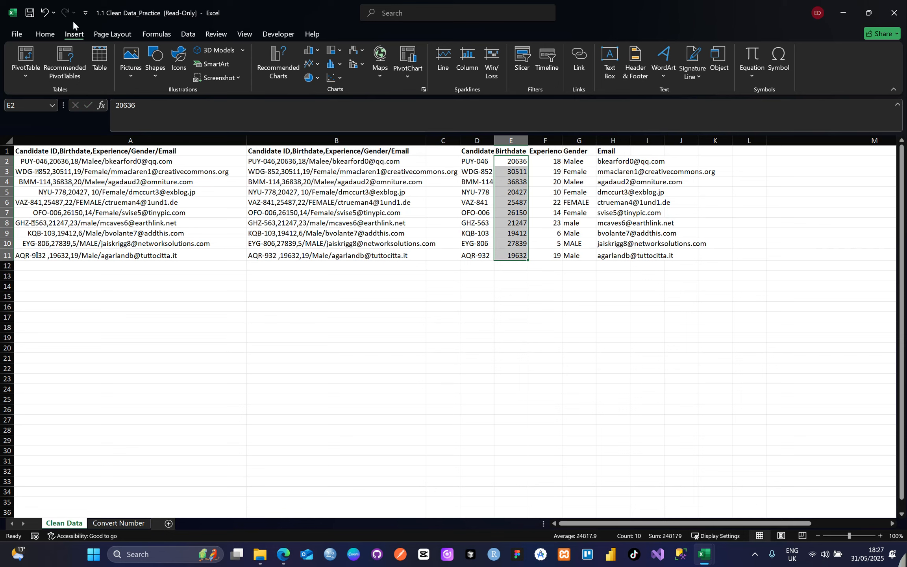
pyautogui.click(51, 39)
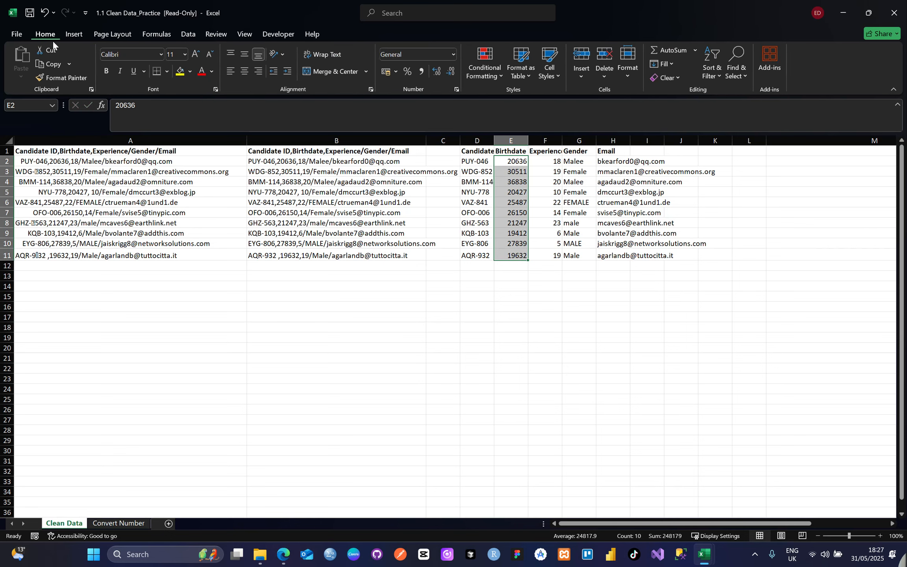
pyautogui.click(453, 55)
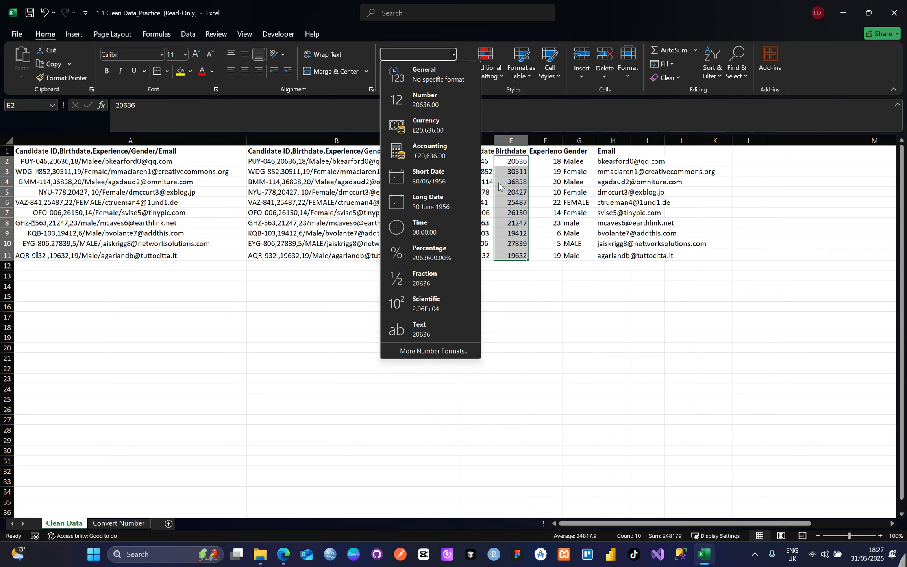
pyautogui.click(426, 179)
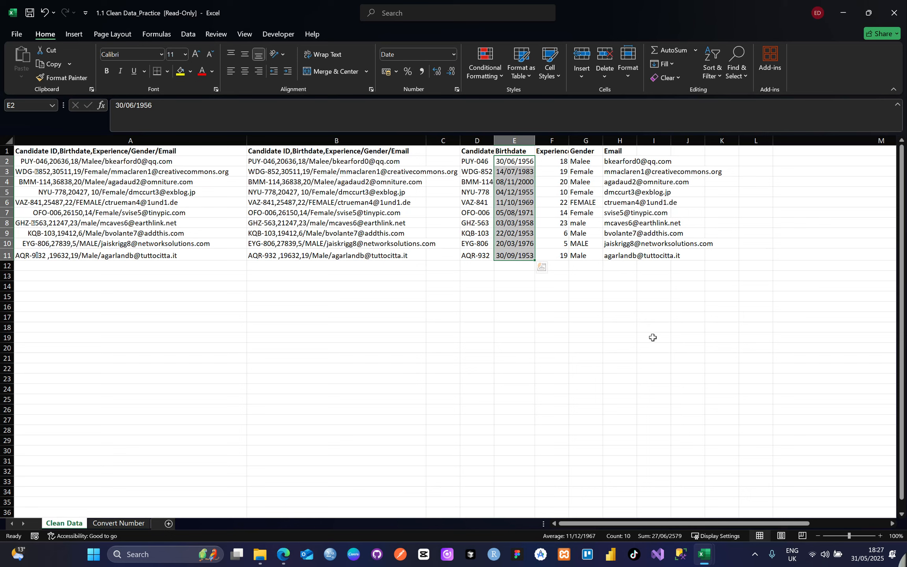
pyautogui.hotkey('ctrl', 'z')
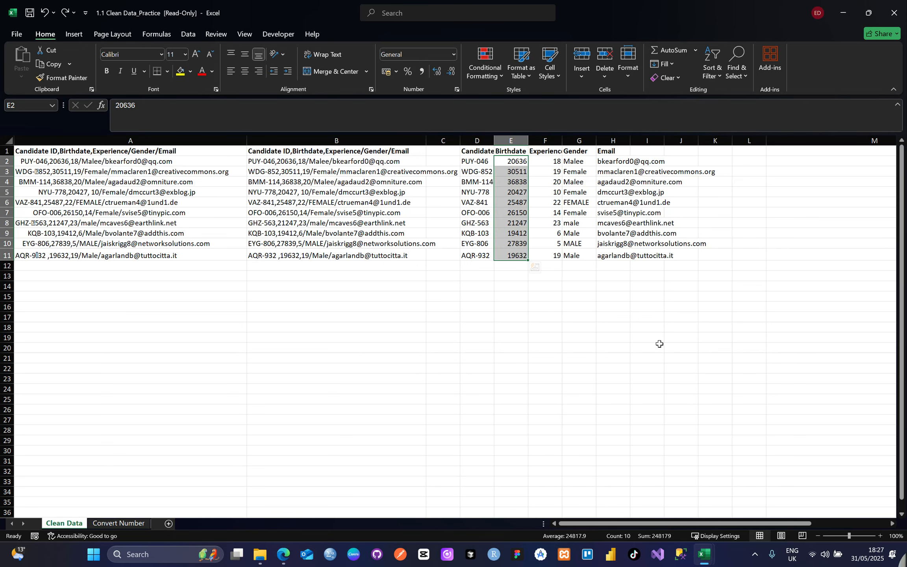
# Step: Format the birthdate serial numbers in E2:E11 as Long Date
pyautogui.click(513, 153)
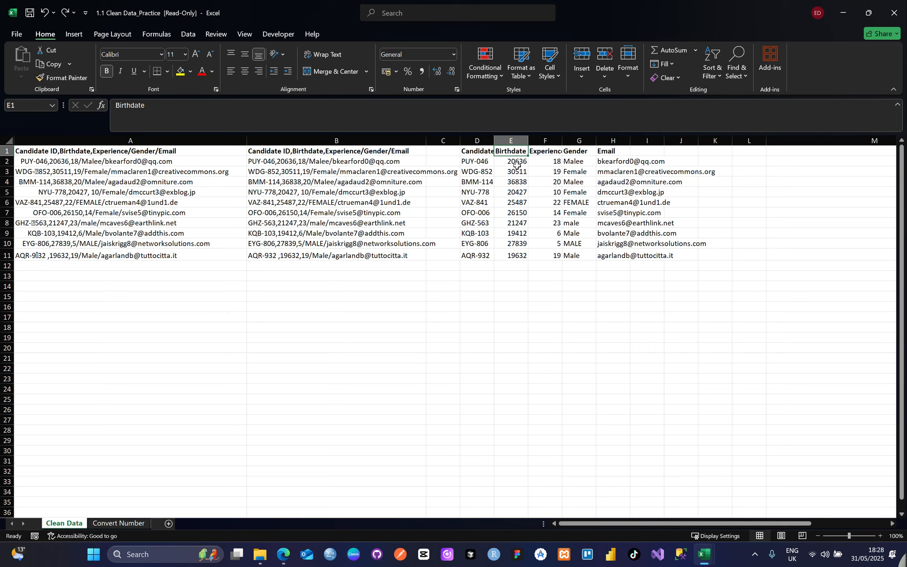
pyautogui.moveTo(514, 162); pyautogui.dragTo(521, 257)
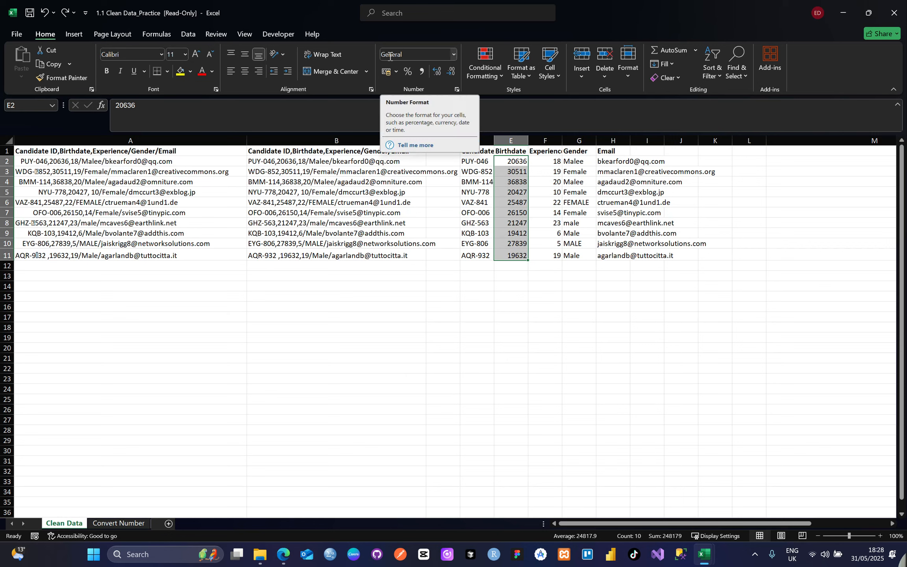
pyautogui.click(452, 56)
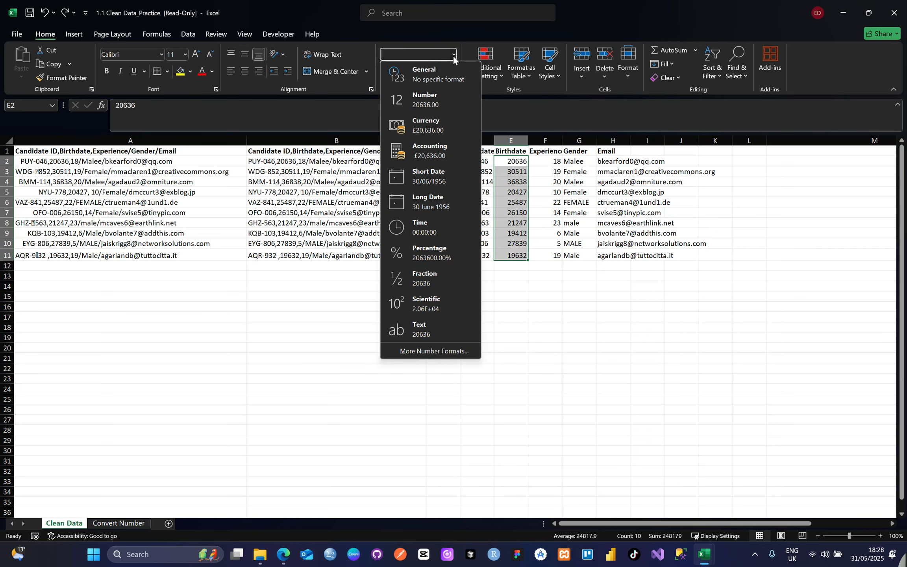
pyautogui.click(427, 204)
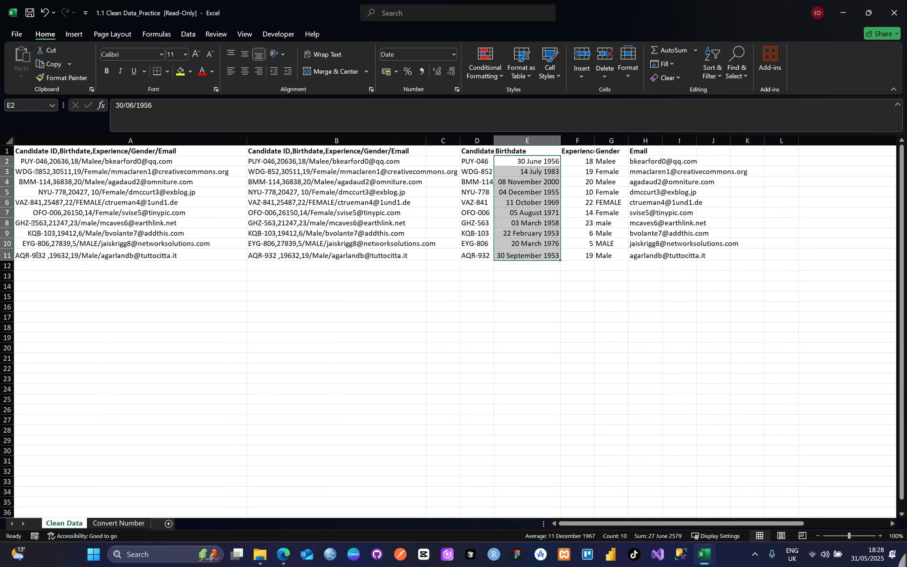
# Step: Select the experience figures in F2:F11 and apply the General number format
pyautogui.click(586, 170)
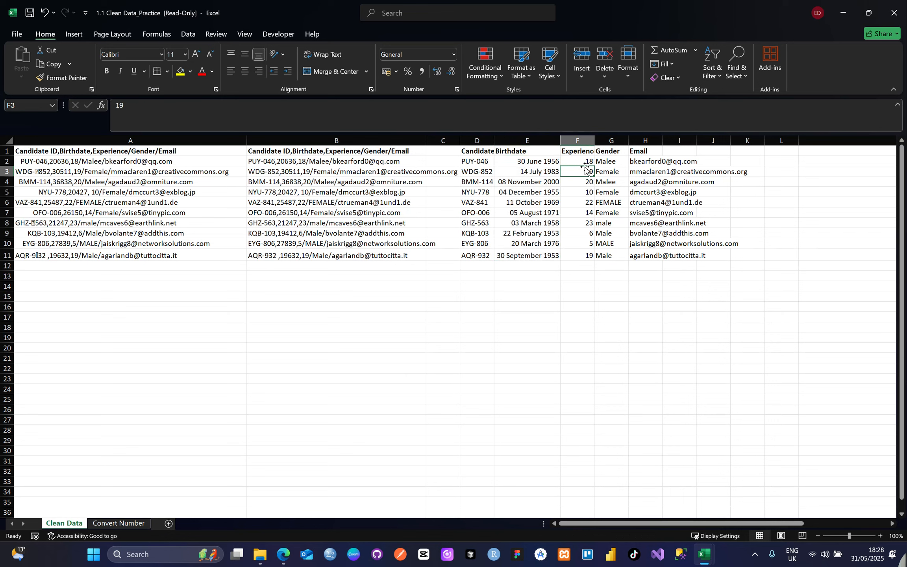
pyautogui.click(586, 162)
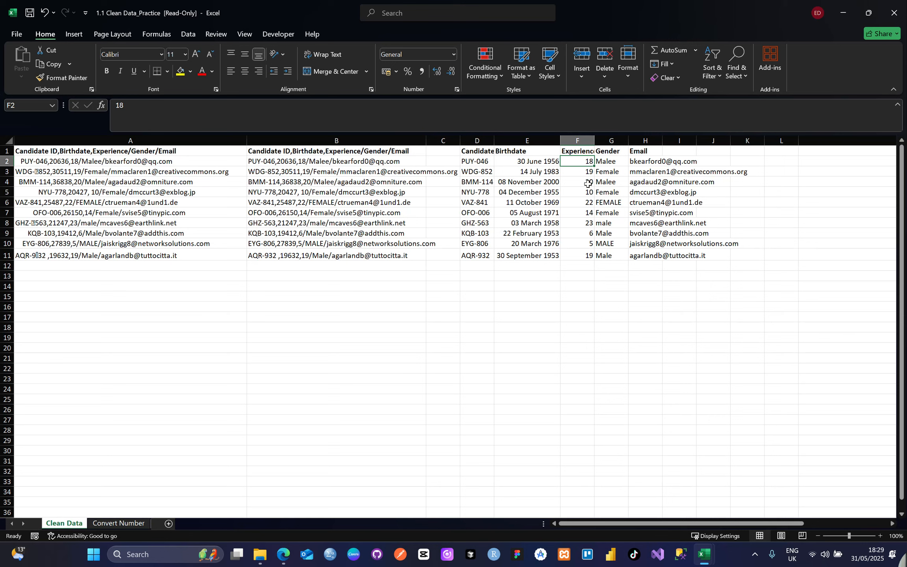
pyautogui.rightClick(582, 164)
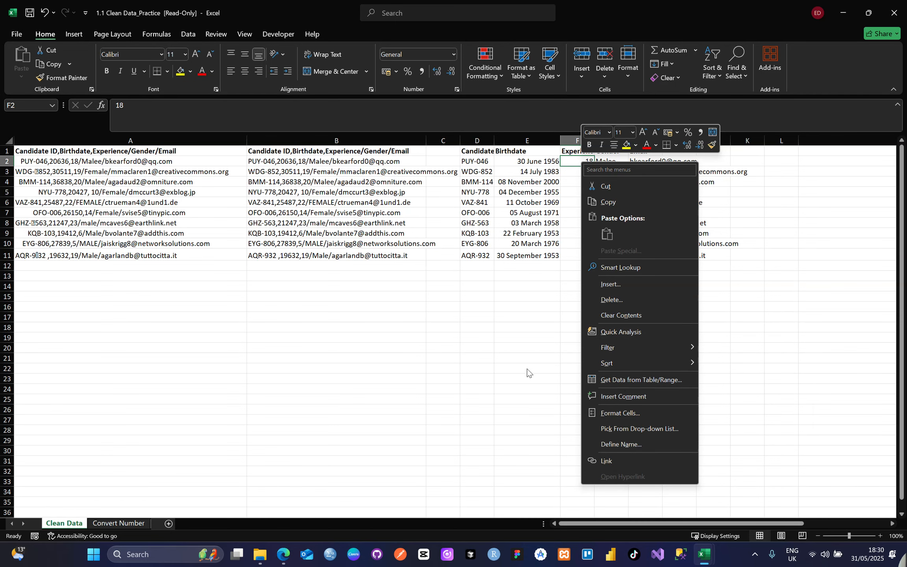
pyautogui.press('Escape')
pyautogui.moveTo(585, 161); pyautogui.dragTo(586, 256)
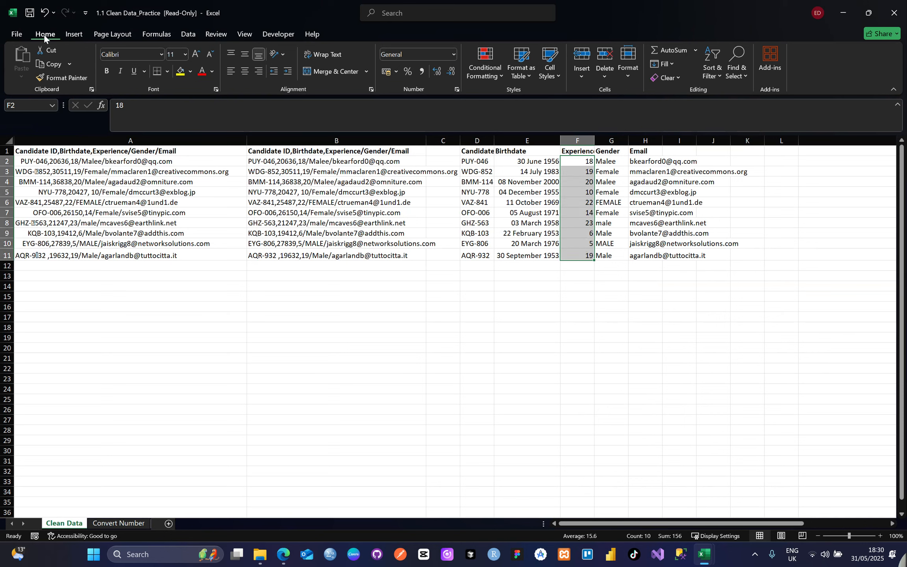
pyautogui.click(454, 55)
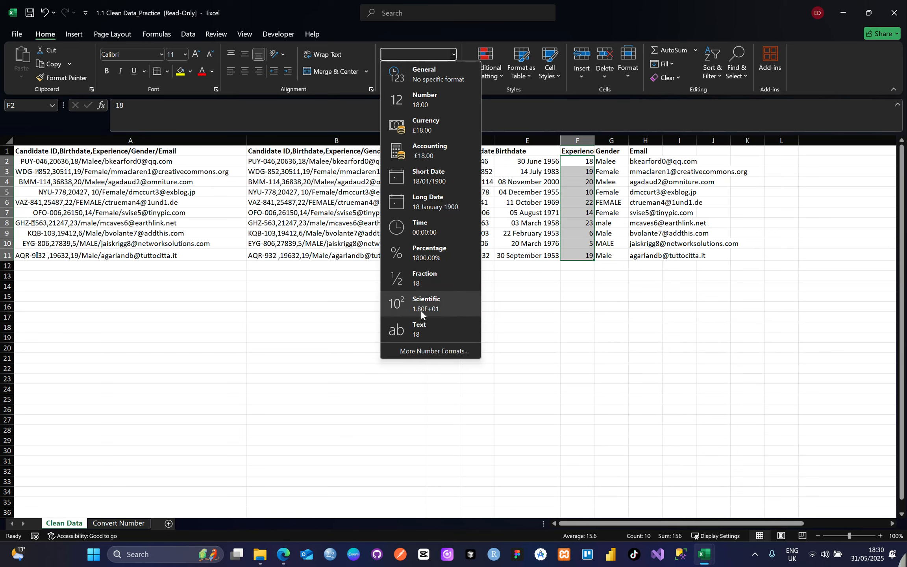
pyautogui.click(423, 78)
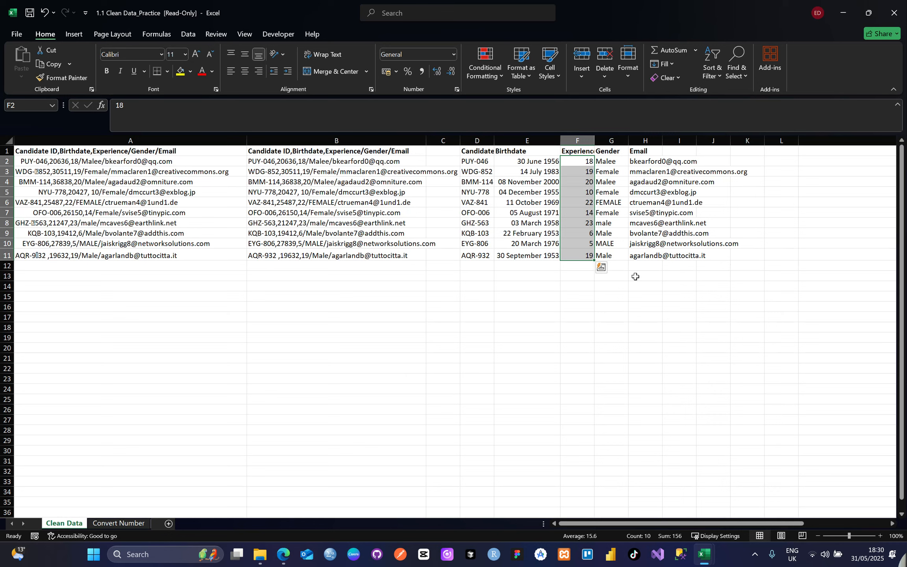
pyautogui.click(604, 272)
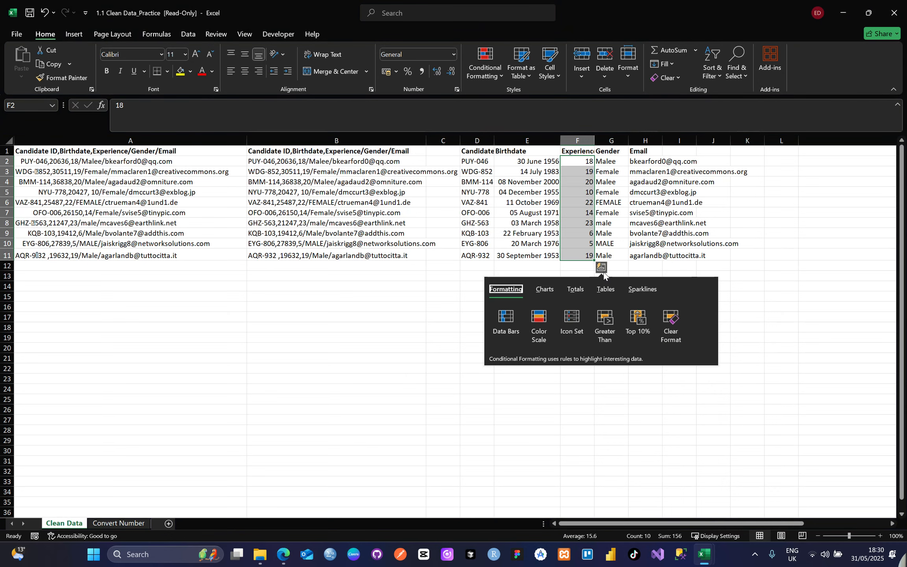
pyautogui.click(603, 271)
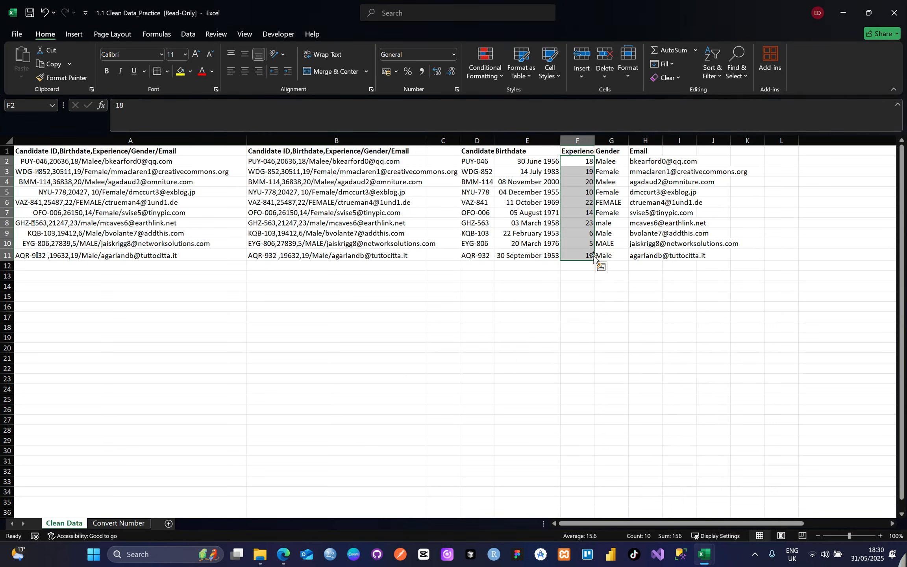
# Step: Copy the experience figures in F2:F11 and paste them back in place as values only
pyautogui.hotkey('ctrl', 'c')
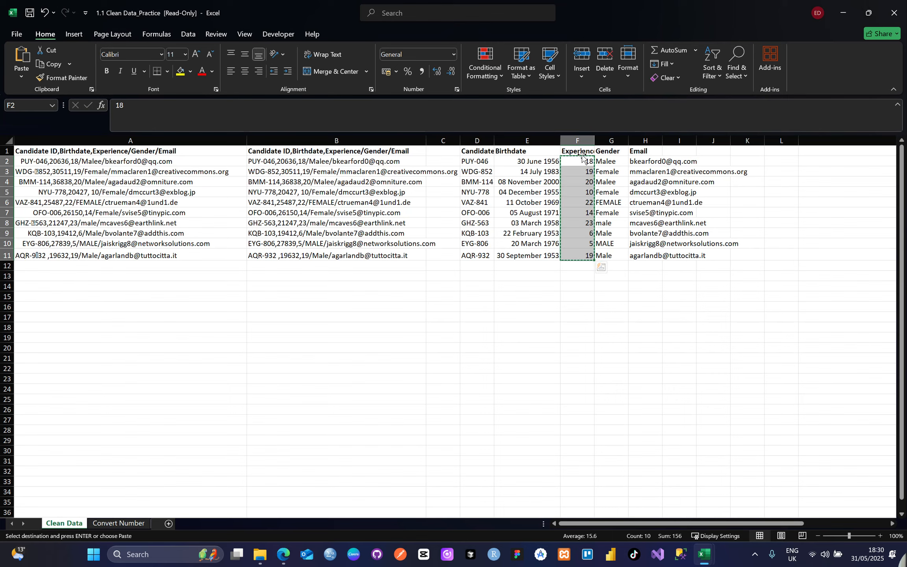
pyautogui.click(581, 160)
pyautogui.rightClick(581, 160)
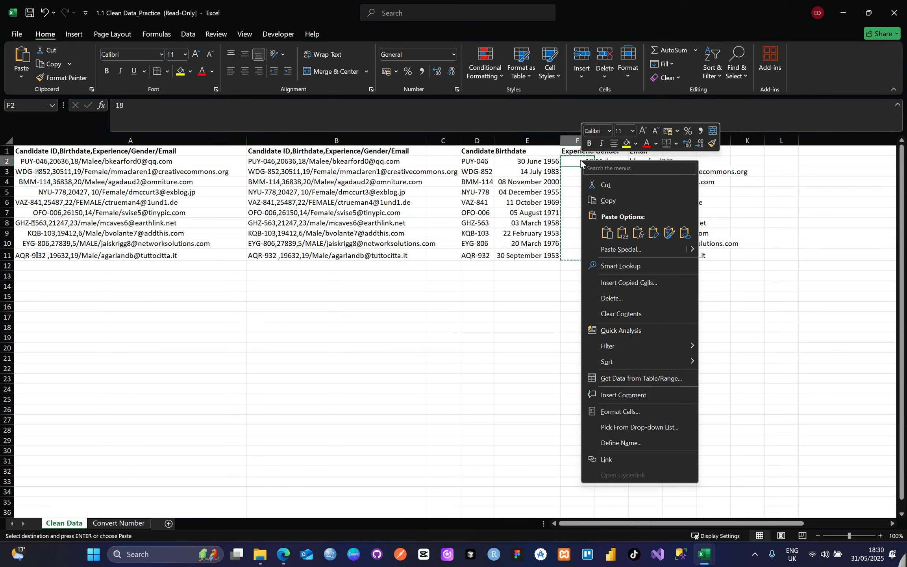
pyautogui.click(623, 233)
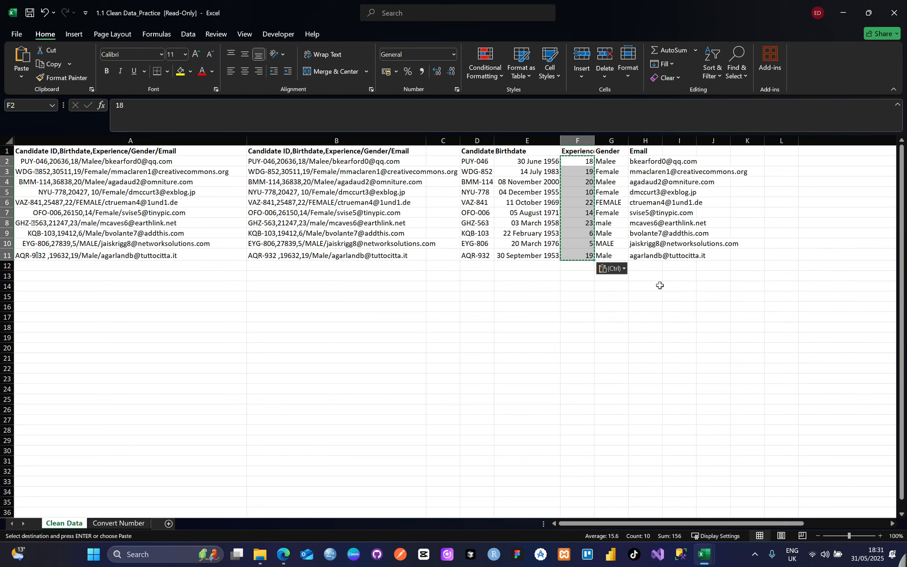
# Step: Enter the number 5 in the empty cell E18 below the table
pyautogui.click(515, 325)
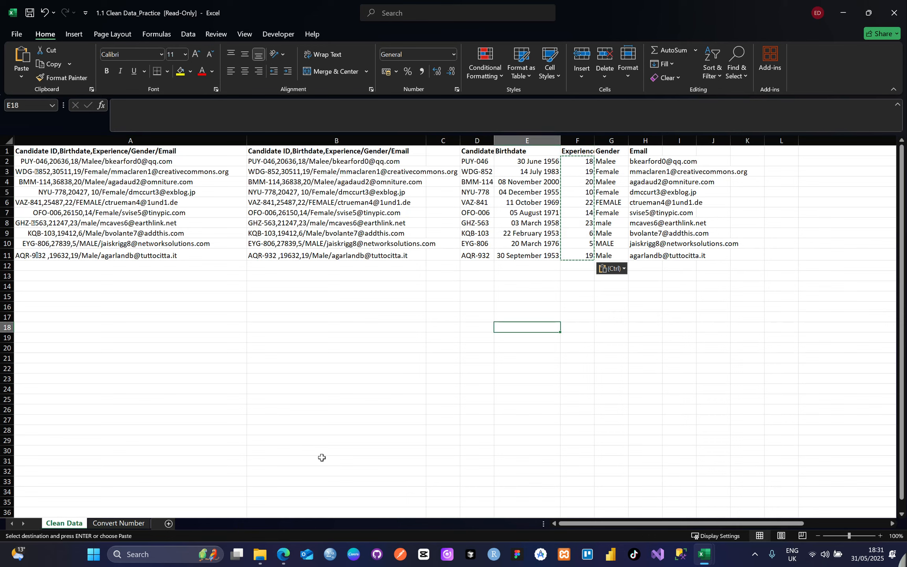
pyautogui.write('5')
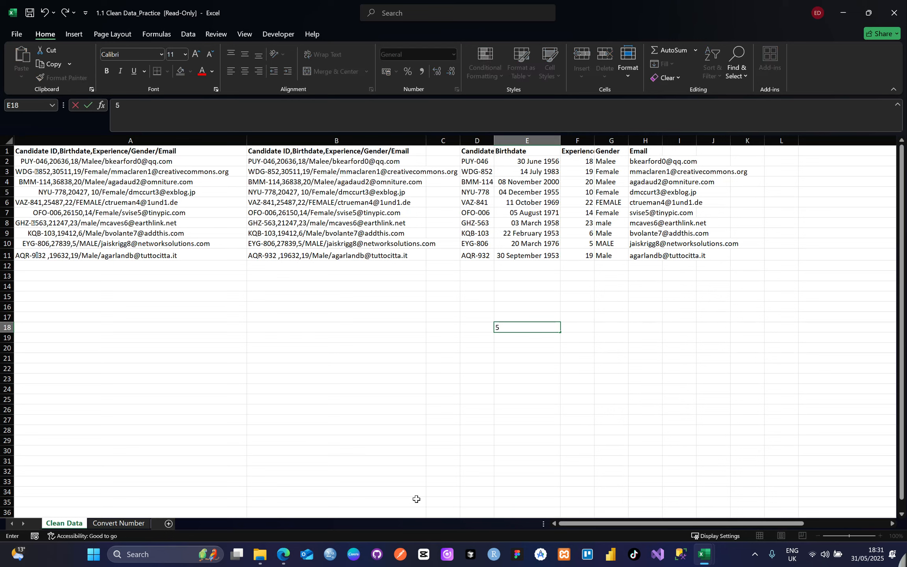
pyautogui.click(521, 389)
pyautogui.click(529, 330)
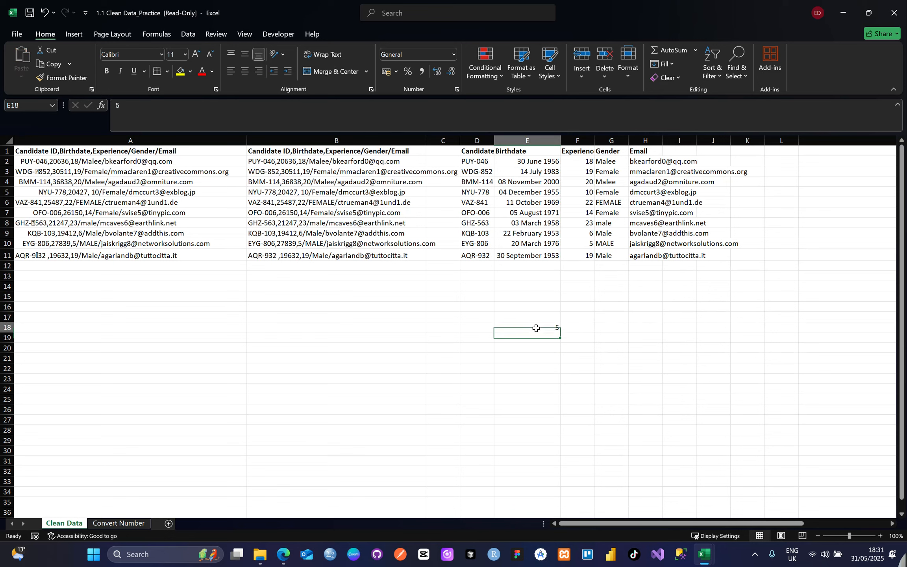
pyautogui.doubleClick(545, 328)
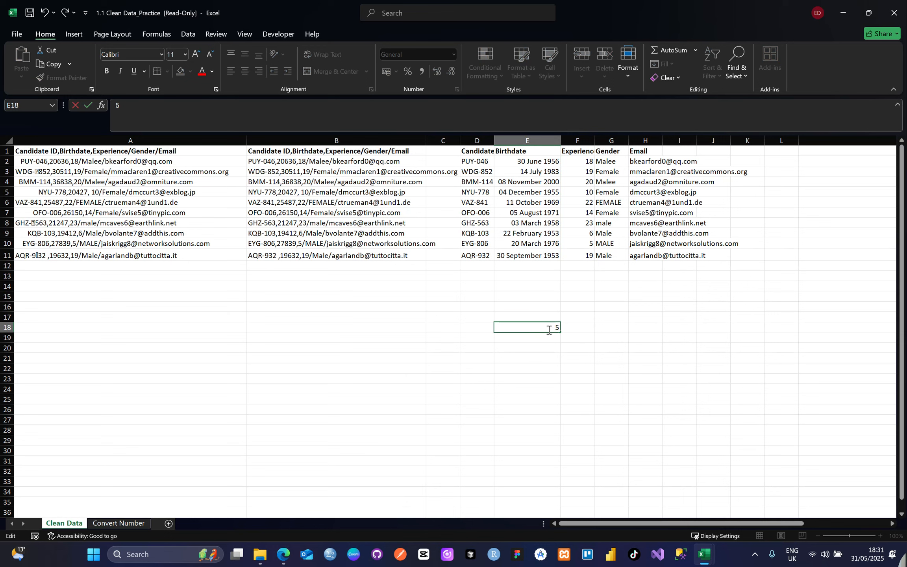
pyautogui.click(520, 358)
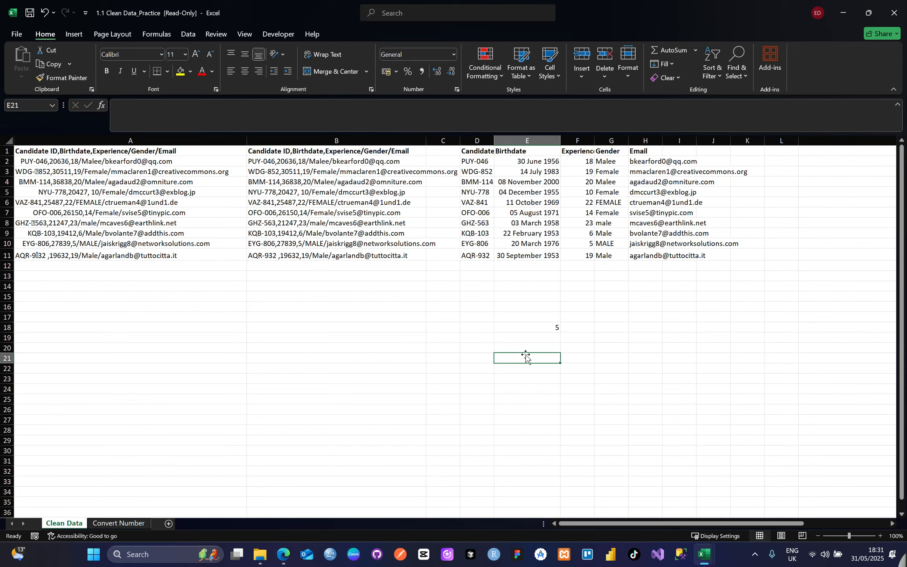
pyautogui.click(538, 329)
pyautogui.hotkey('ctrl', 'c')
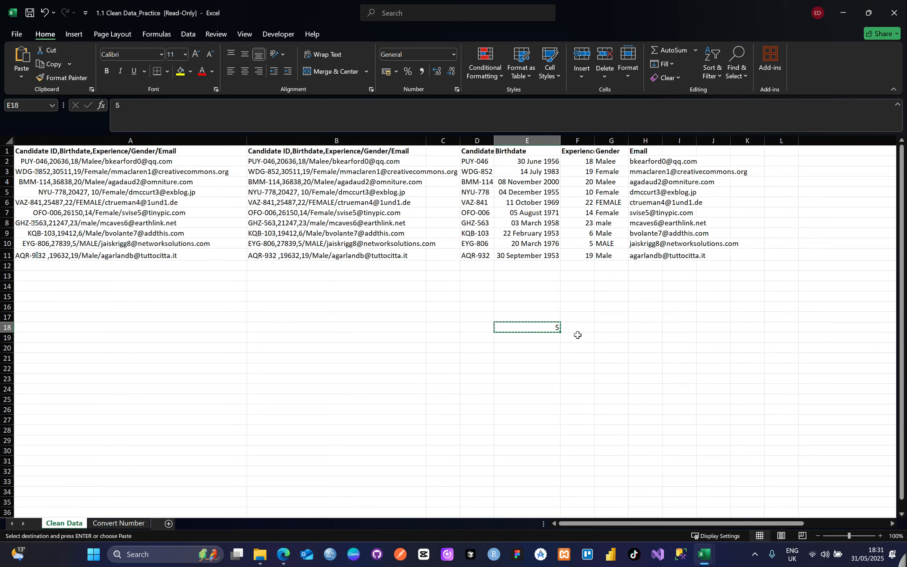
pyautogui.rightClick(587, 330)
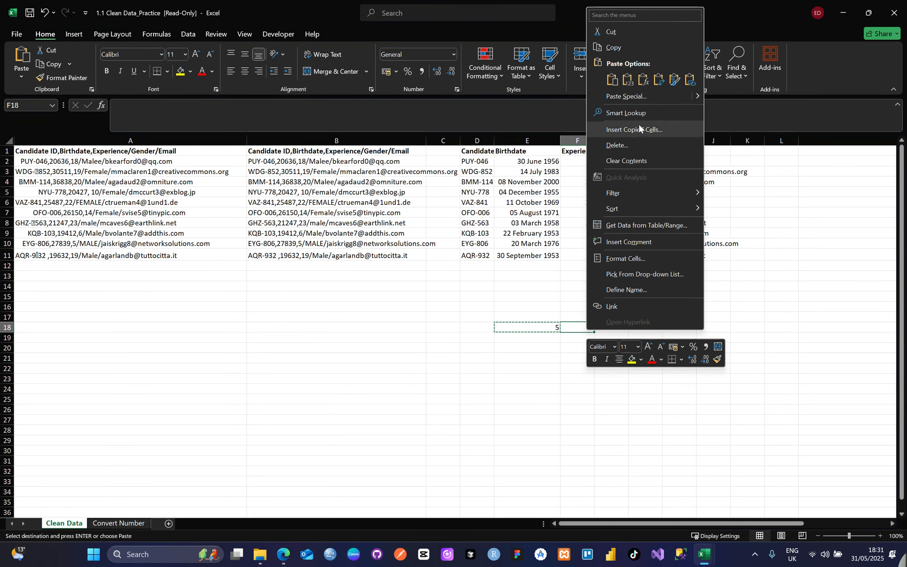
pyautogui.moveTo(696, 94)
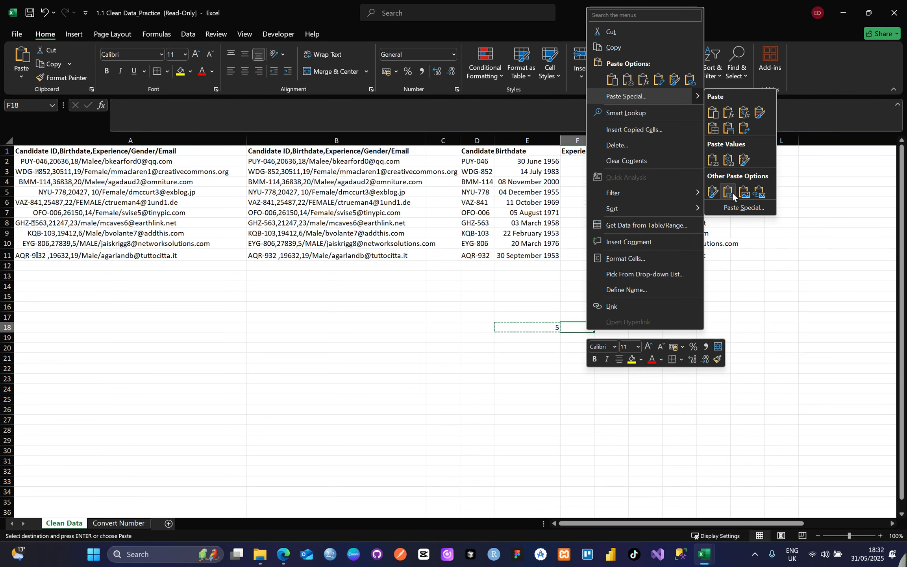
pyautogui.press('Escape')
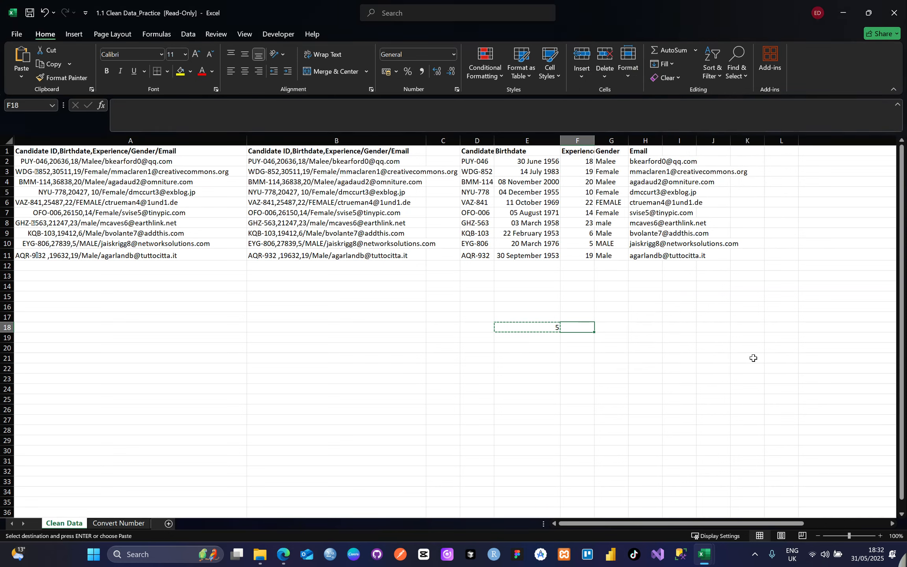
# Step: Enter the formula ="5" in G18 to produce a text version of the number
pyautogui.click(620, 328)
pyautogui.write('=')
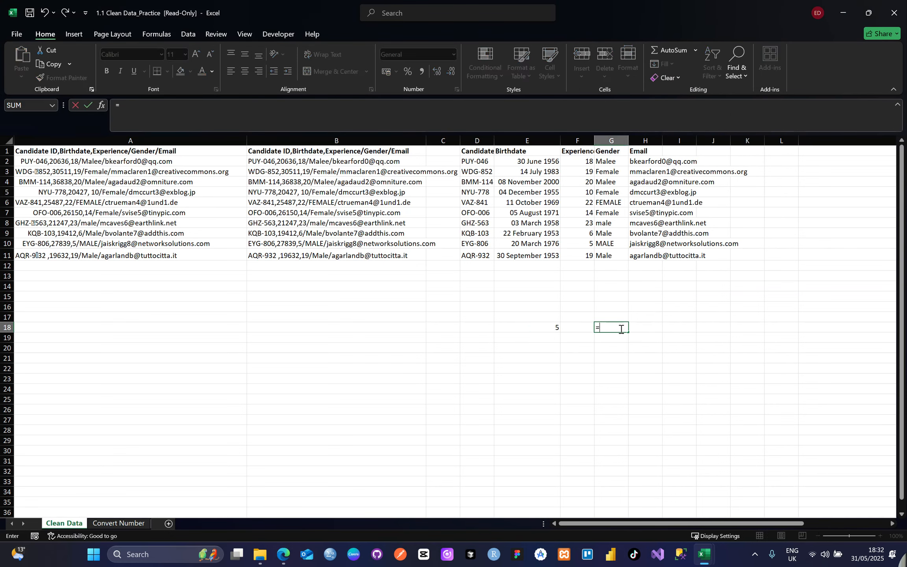
pyautogui.write('"5"')
pyautogui.press('Return')
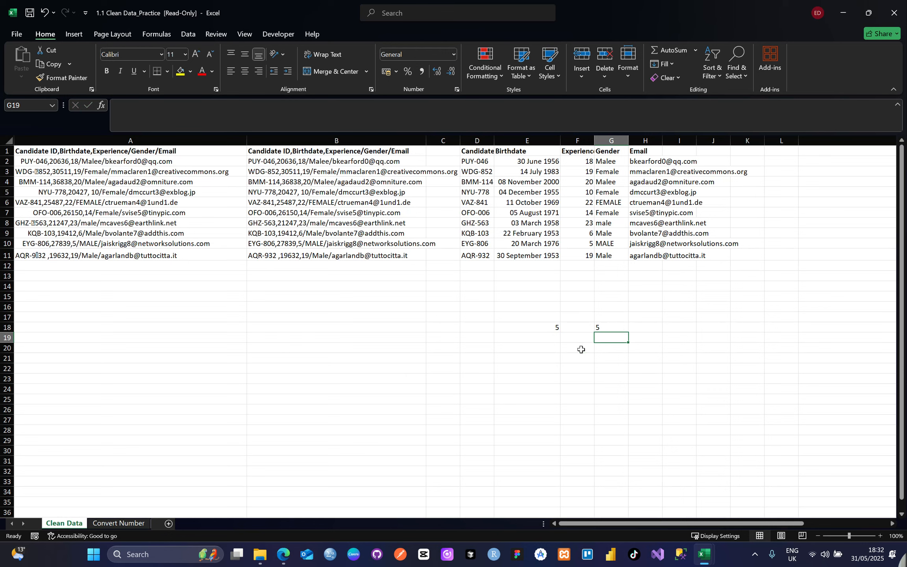
# Step: Compare the underlying contents of the number in E18 and the text formula in G18
pyautogui.click(554, 328)
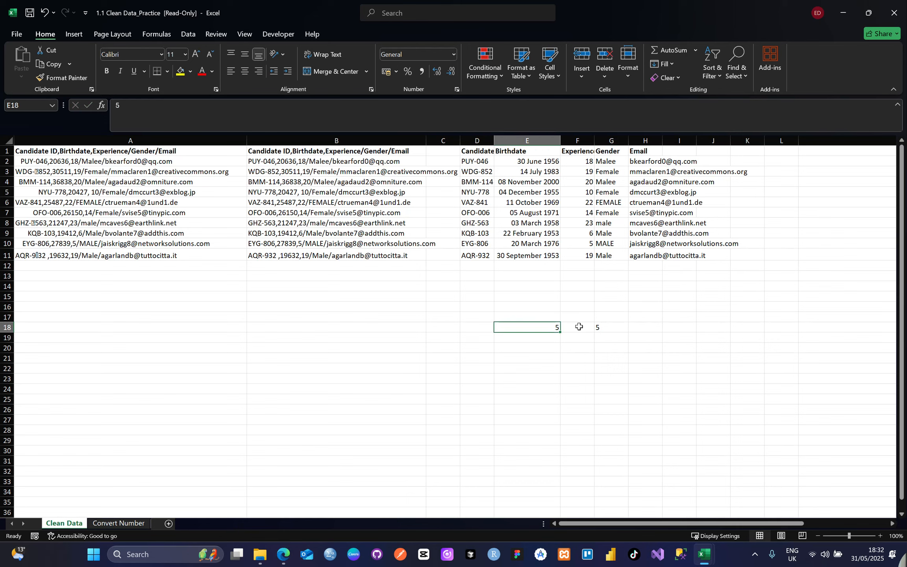
pyautogui.click(617, 332)
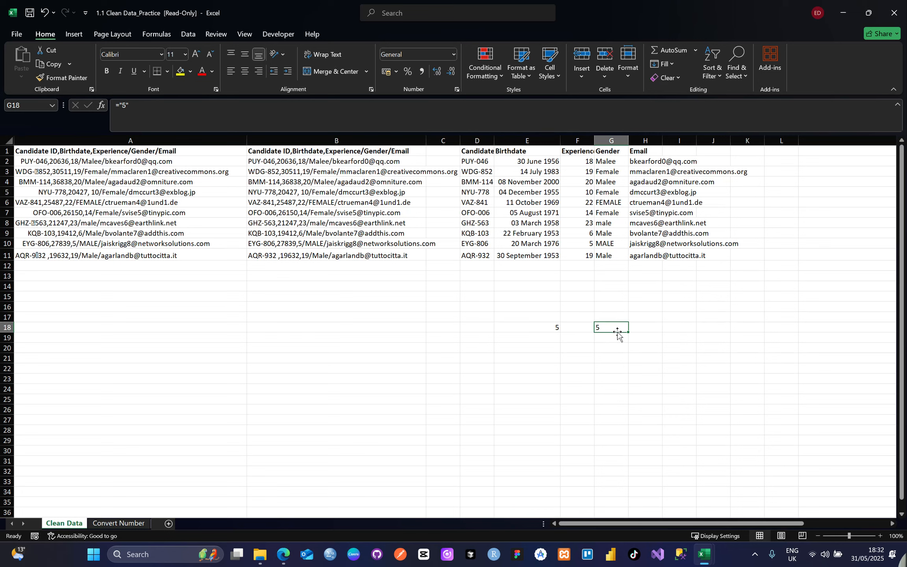
pyautogui.click(553, 331)
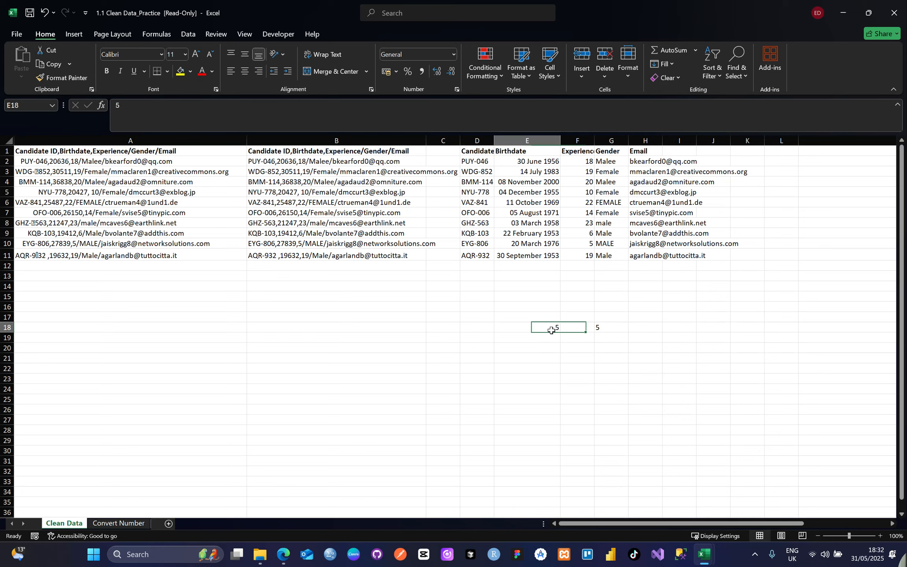
pyautogui.click(603, 328)
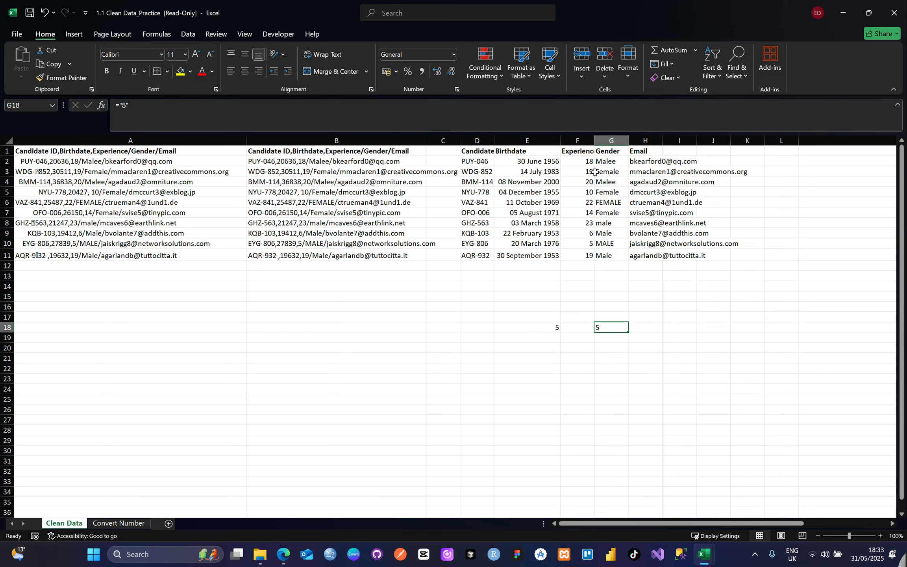
# Step: Format the experience figures in F2:F11 as Number with two decimal places and the thousands separator
pyautogui.click(585, 159)
pyautogui.moveTo(585, 159); pyautogui.dragTo(583, 254)
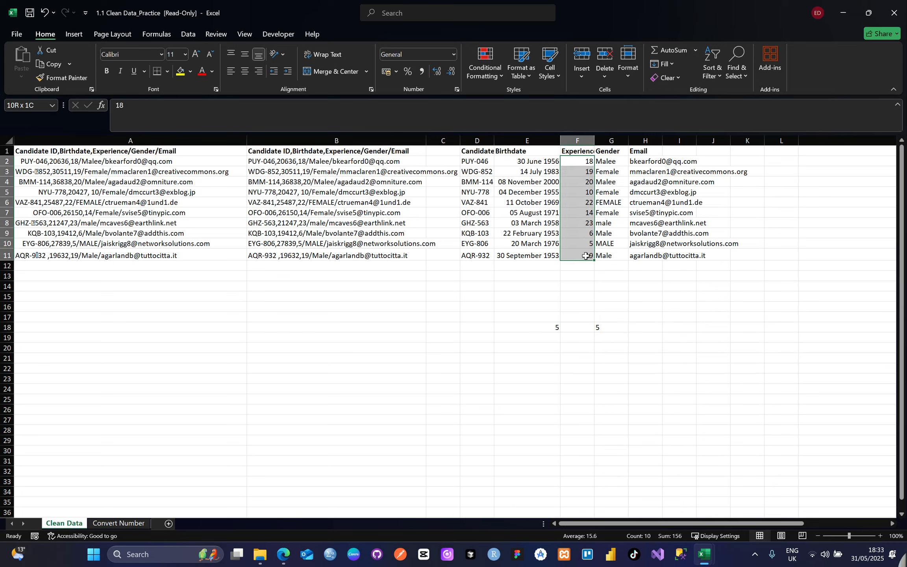
pyautogui.rightClick(580, 223)
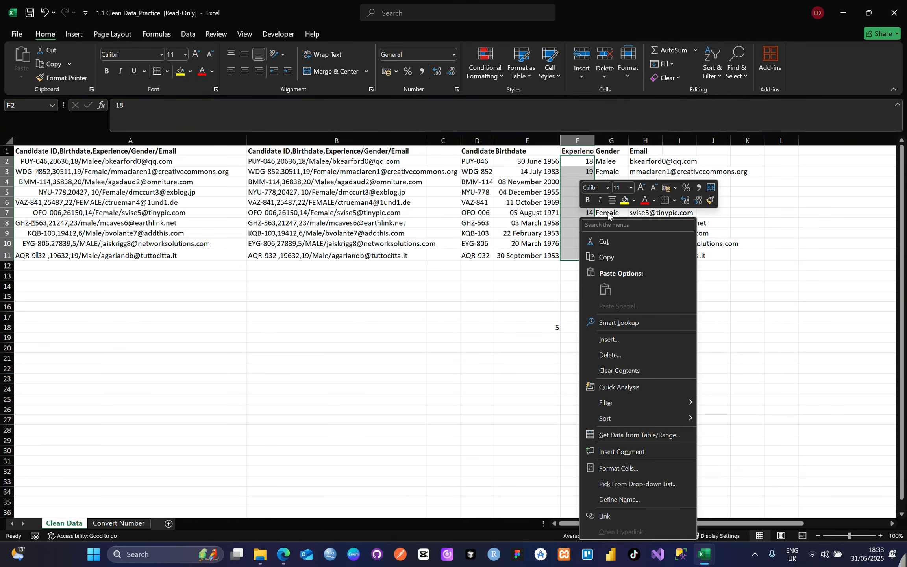
pyautogui.click(619, 469)
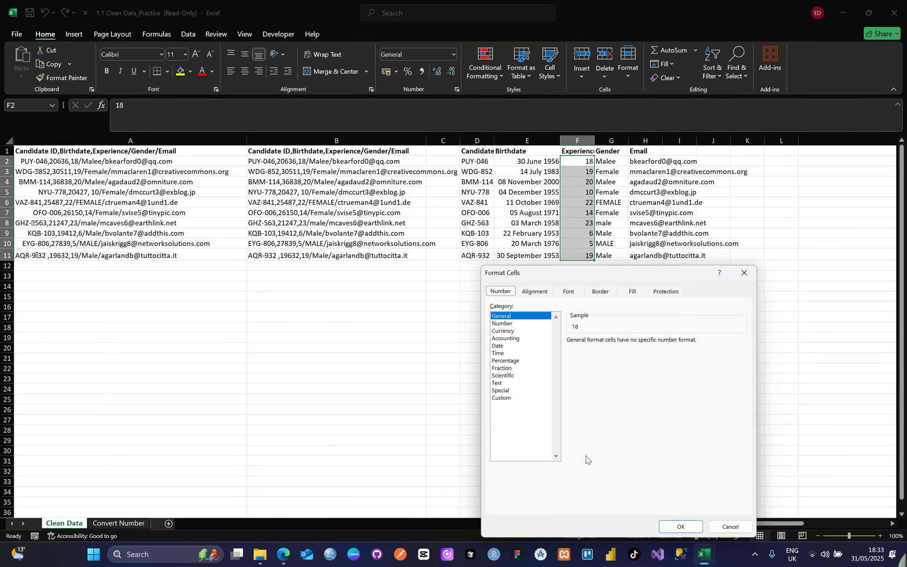
pyautogui.moveTo(611, 271); pyautogui.dragTo(359, 165)
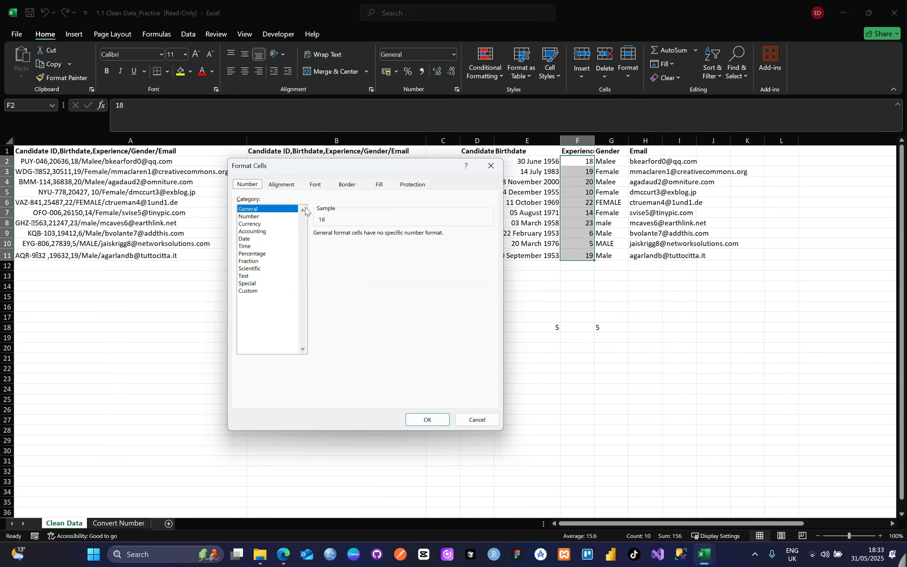
pyautogui.click(252, 217)
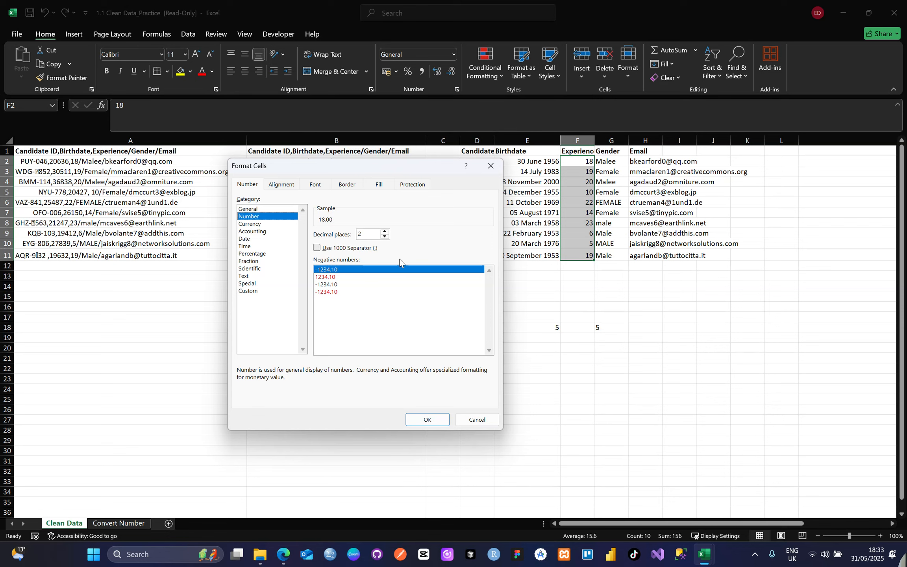
pyautogui.click(385, 232)
pyautogui.click(386, 232)
pyautogui.click(385, 237)
pyautogui.click(385, 237)
pyautogui.click(385, 237)
pyautogui.click(385, 231)
pyautogui.click(321, 251)
pyautogui.click(428, 421)
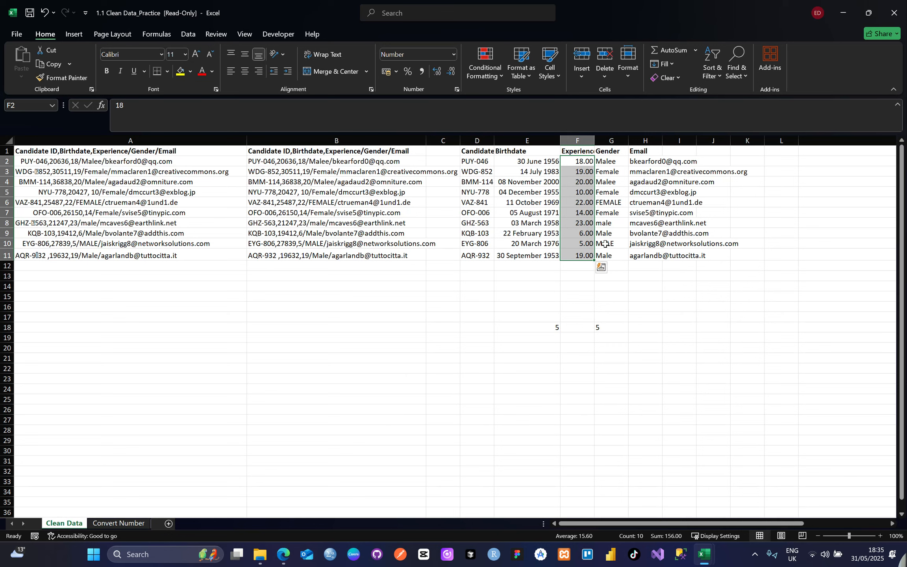
pyautogui.click(646, 138)
pyautogui.rightClick(647, 141)
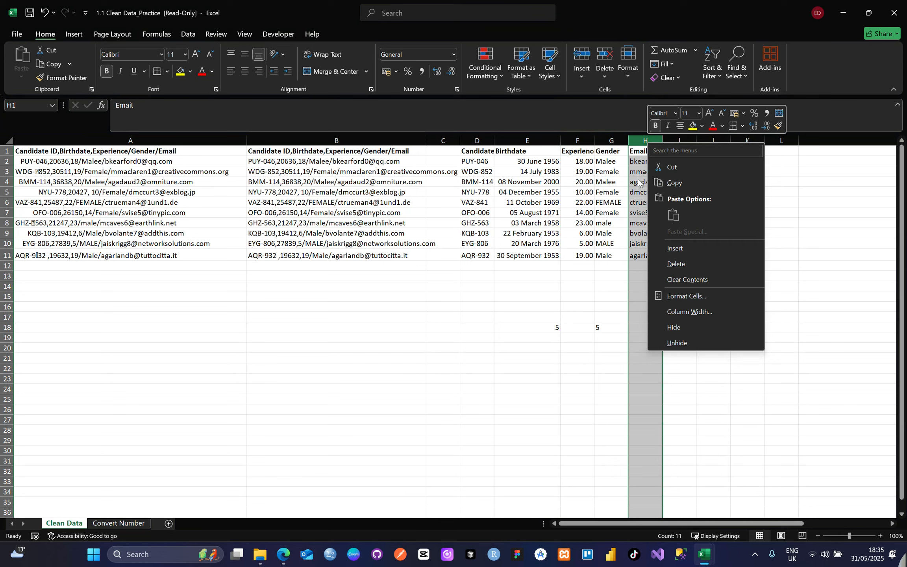
pyautogui.click(574, 272)
pyautogui.click(557, 277)
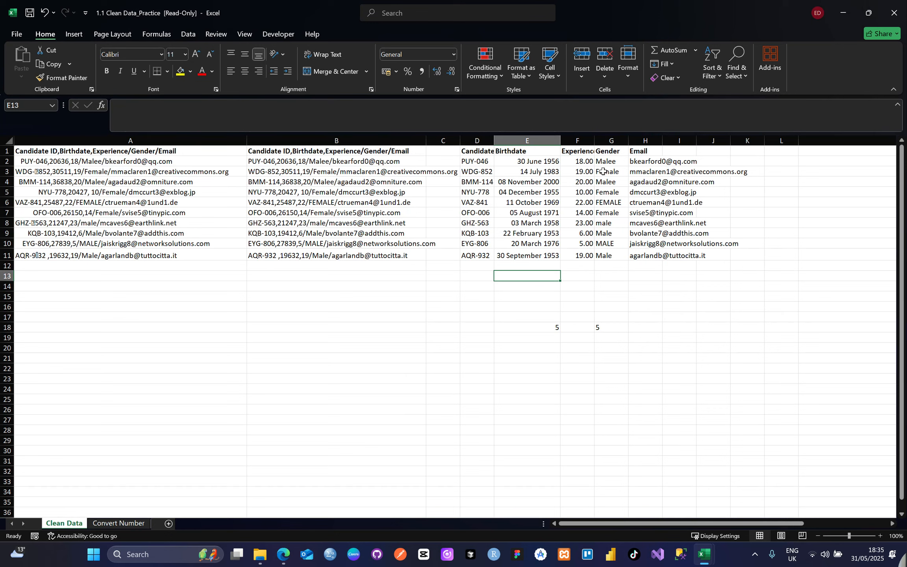
# Step: Insert a blank column before the Email column and enter the header Gender in H1
pyautogui.click(641, 140)
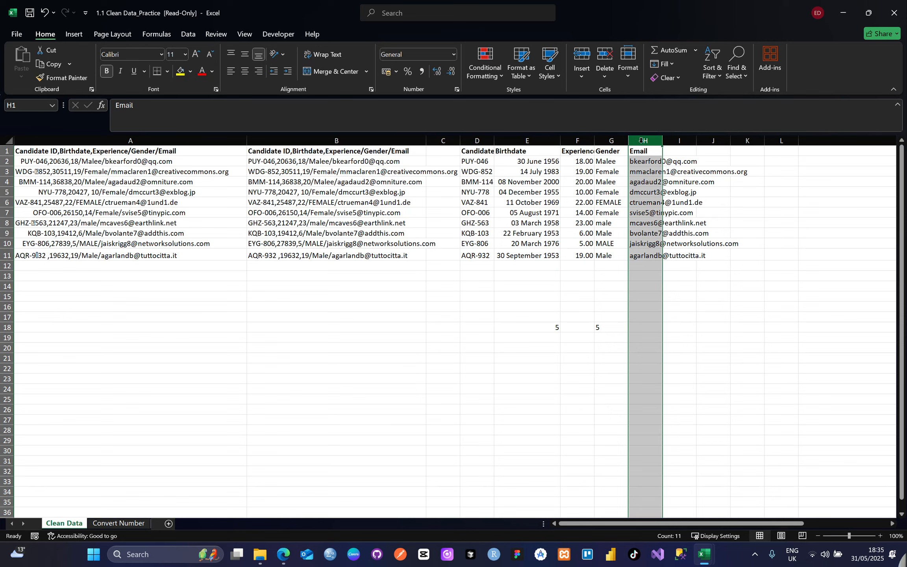
pyautogui.rightClick(641, 140)
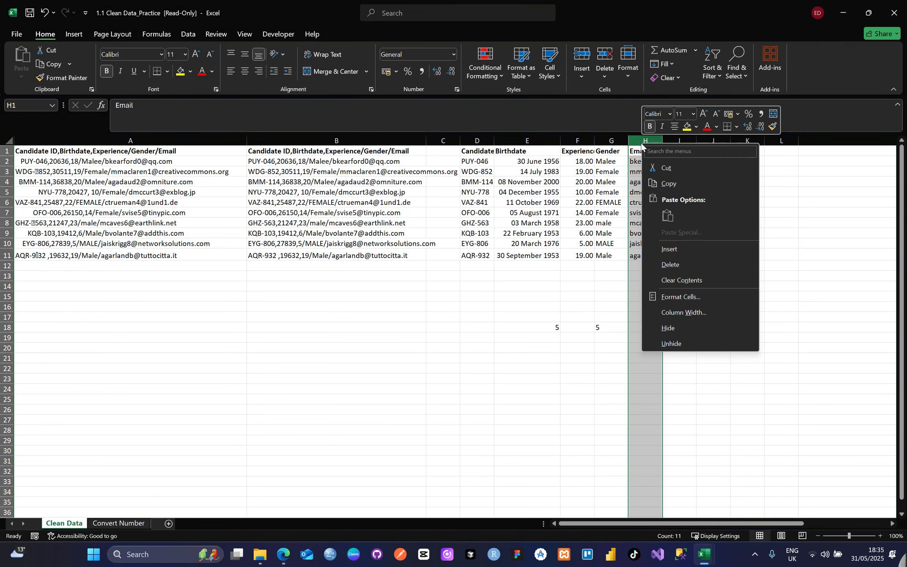
pyautogui.click(675, 256)
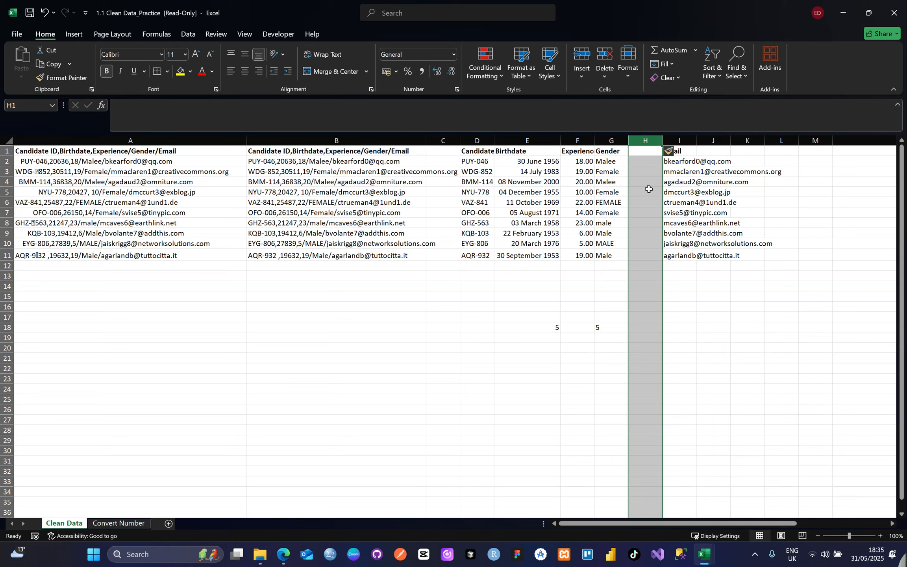
pyautogui.click(649, 153)
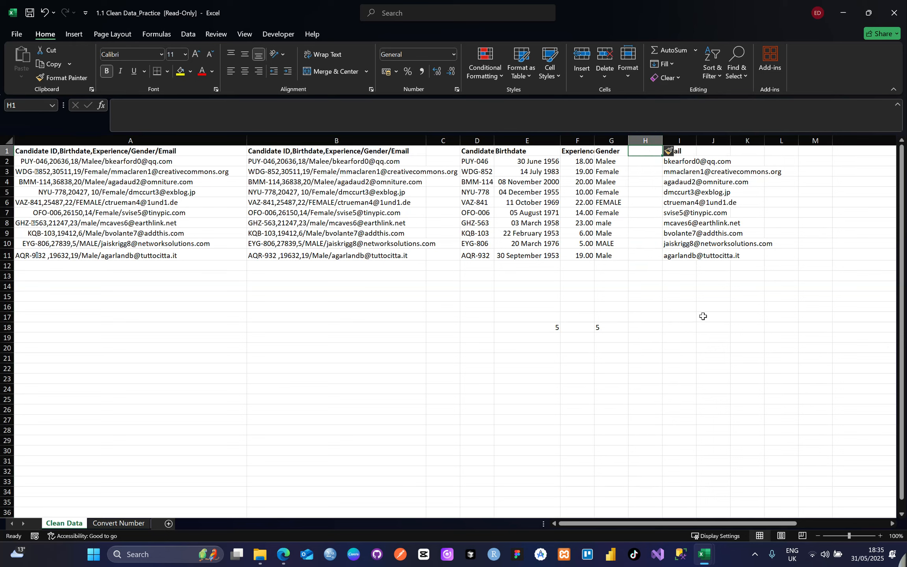
pyautogui.write('Gender')
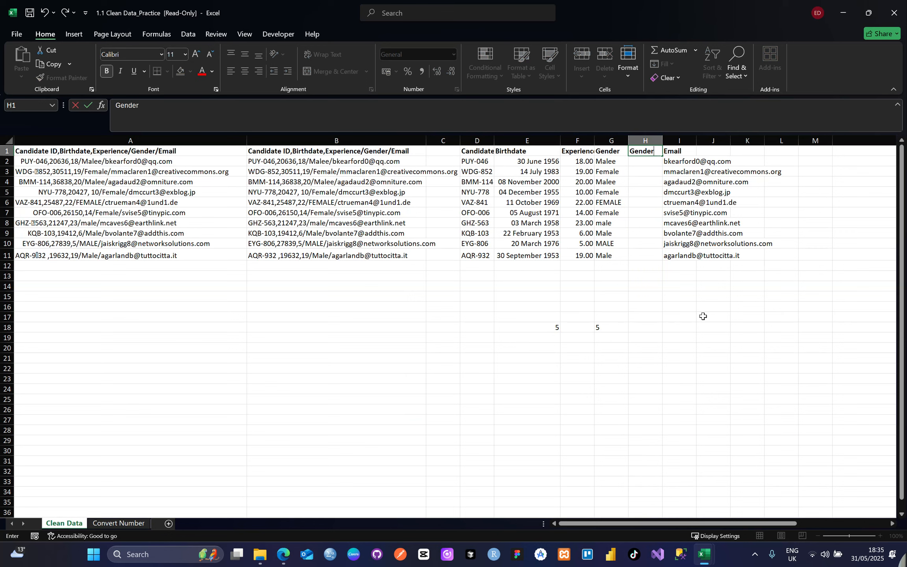
pyautogui.click(644, 162)
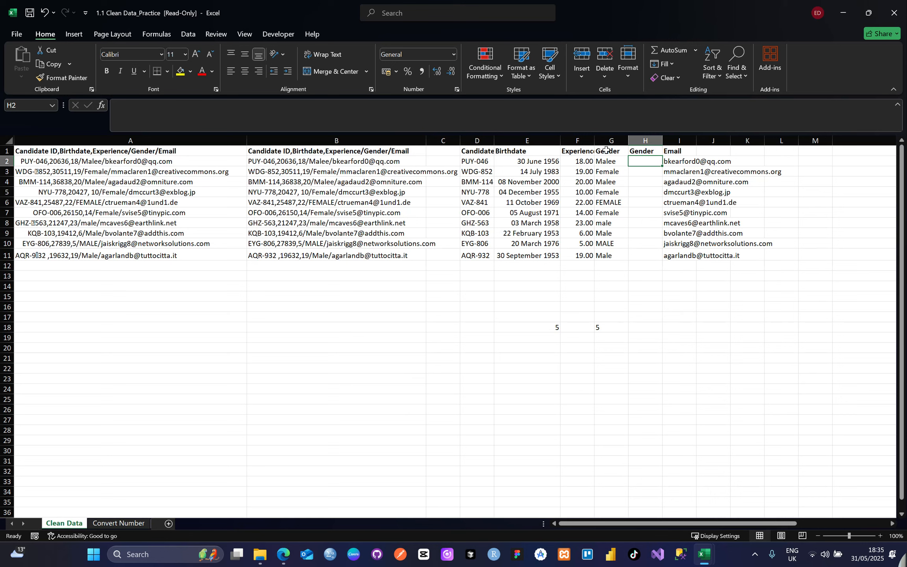
# Step: Create a PivotTable on a new worksheet from the original gender data in G1:G11
pyautogui.moveTo(607, 151); pyautogui.dragTo(606, 256)
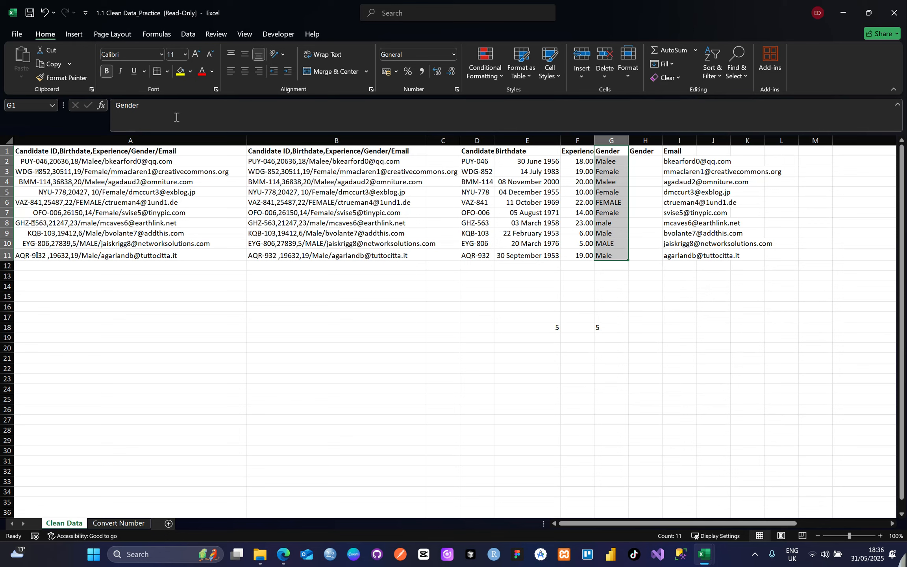
pyautogui.click(74, 34)
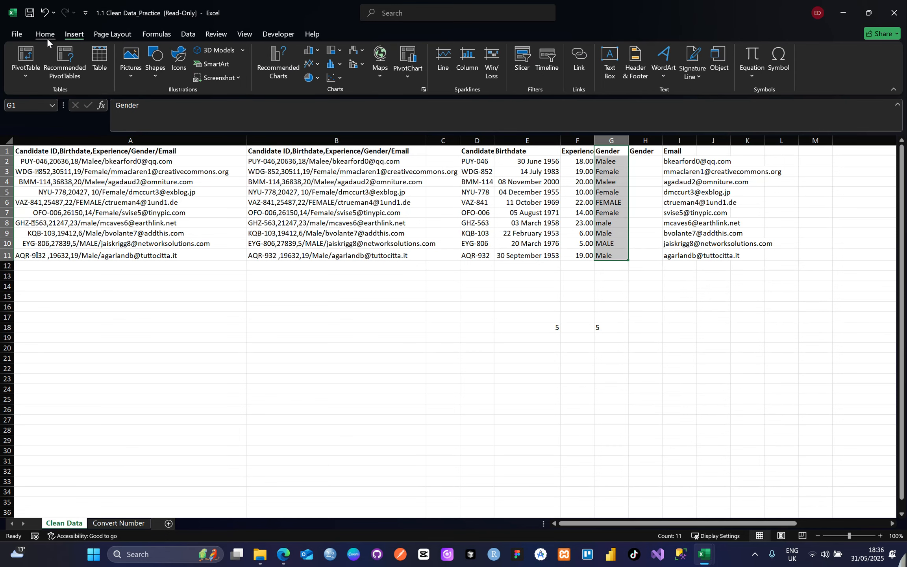
pyautogui.click(29, 63)
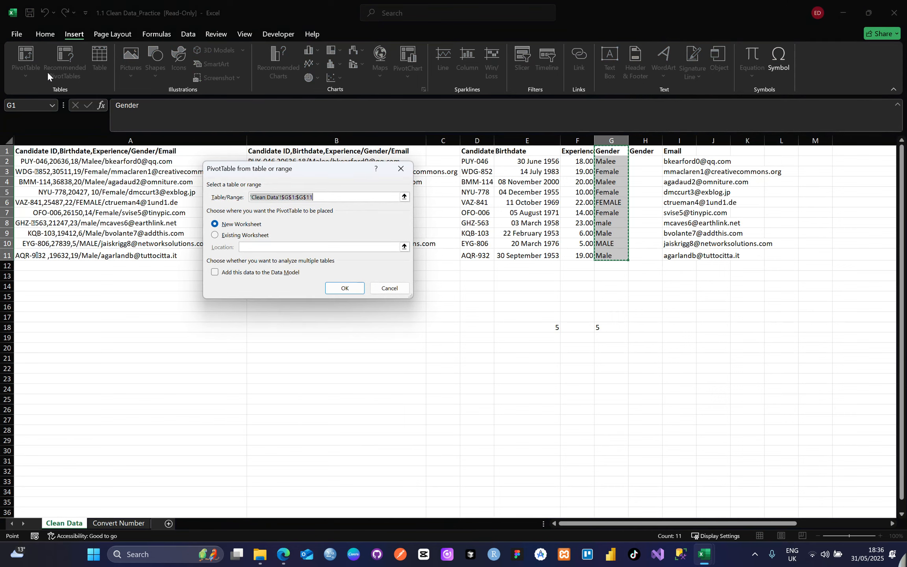
pyautogui.click(348, 291)
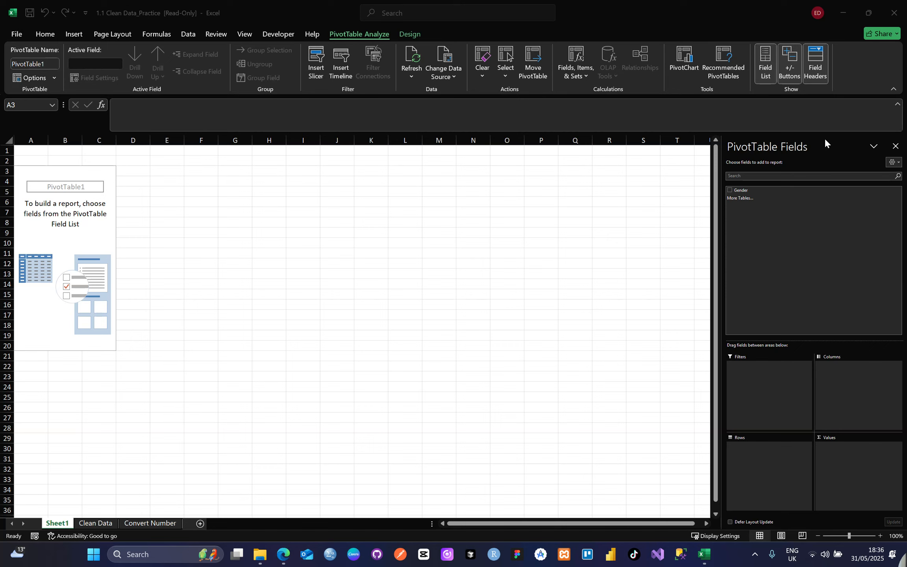
pyautogui.click(813, 140)
# Step: Return to the Clean Data sheet and try to create a PivotTable on a new worksheet from A1:G11
pyautogui.click(105, 519)
pyautogui.click(105, 523)
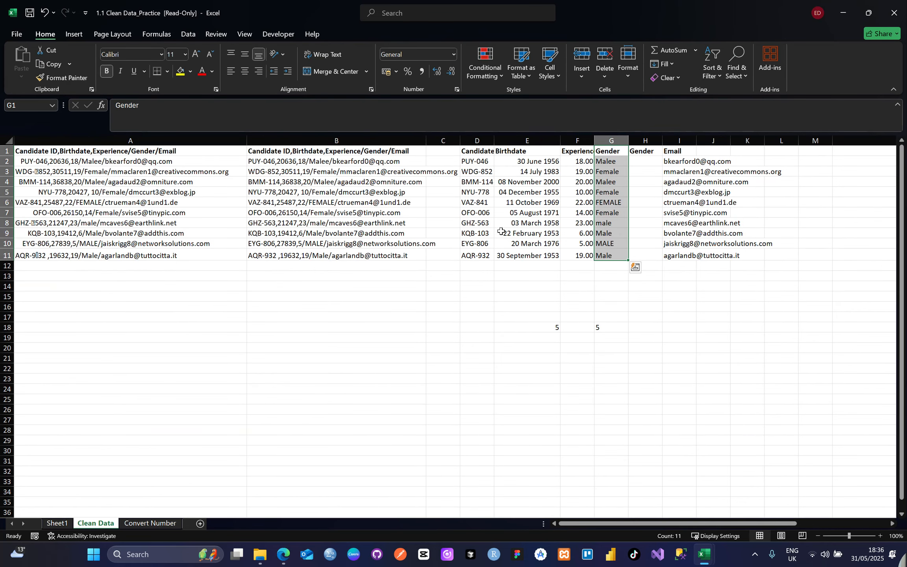
pyautogui.press('Left')
pyautogui.press('Left')
pyautogui.press('Left')
pyautogui.press('Left')
pyautogui.press('Left')
pyautogui.press('Left')
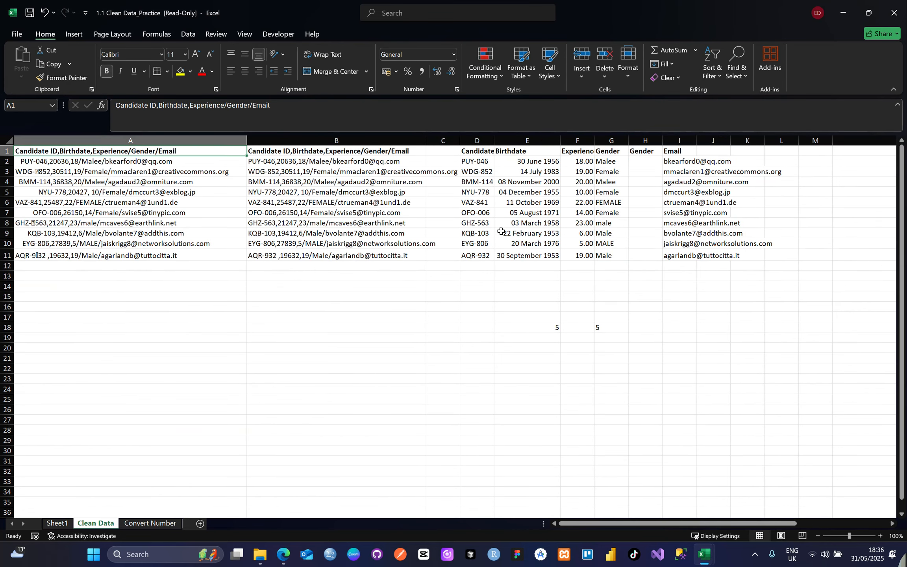
pyautogui.hotkey('shift', 'Right')
pyautogui.hotkey('shift', 'Right')
pyautogui.hotkey('shift', 'Right')
pyautogui.hotkey('shift', 'Right')
pyautogui.hotkey('shift', 'Right')
pyautogui.hotkey('shift', 'Right')
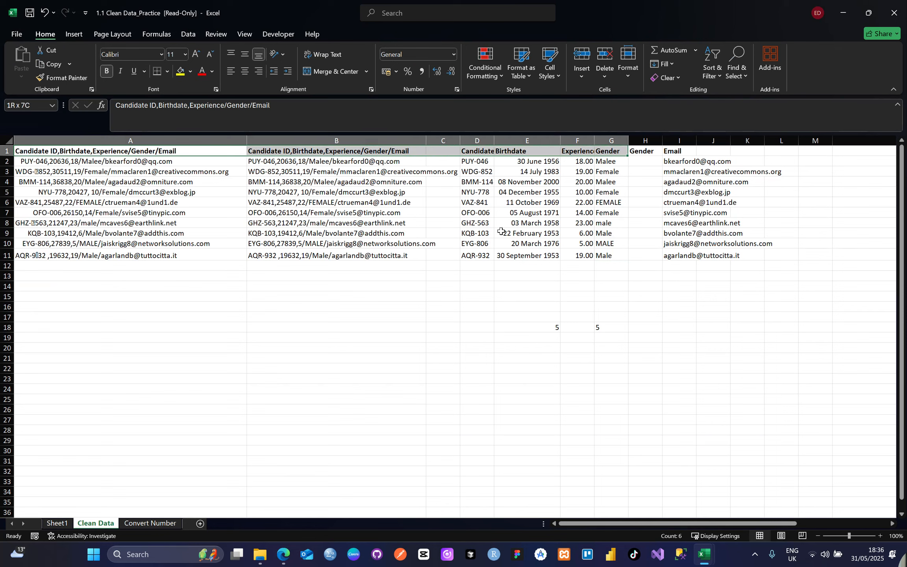
pyautogui.hotkey('shift', 'Right')
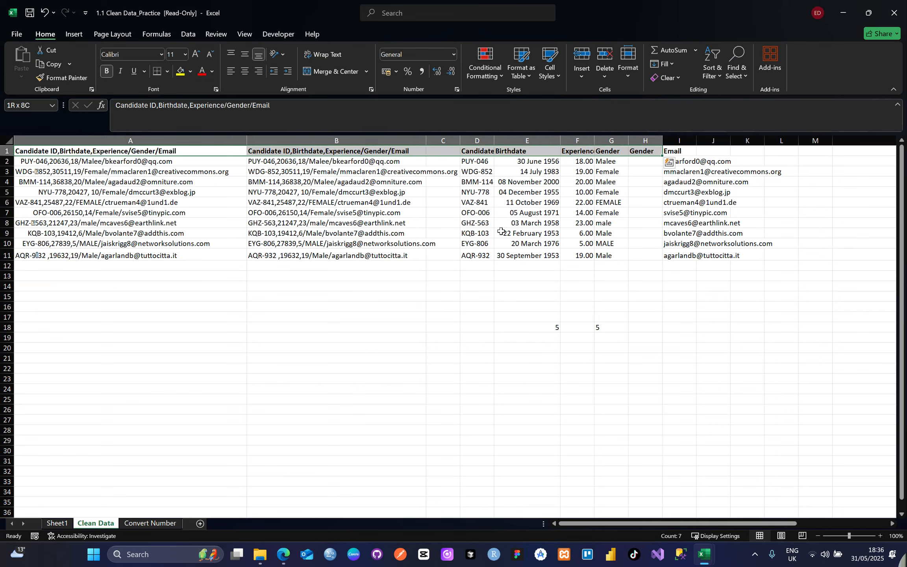
pyautogui.hotkey('shift', 'Left')
pyautogui.hotkey('shift', 'Down')
pyautogui.hotkey('shift', 'Down')
pyautogui.hotkey('shift', 'Down')
pyautogui.hotkey('shift', 'Down')
pyautogui.hotkey('shift', 'Down')
pyautogui.hotkey('shift', 'Down')
pyautogui.hotkey('shift', 'Down')
pyautogui.hotkey('shift', 'Down')
pyautogui.hotkey('shift', 'Down')
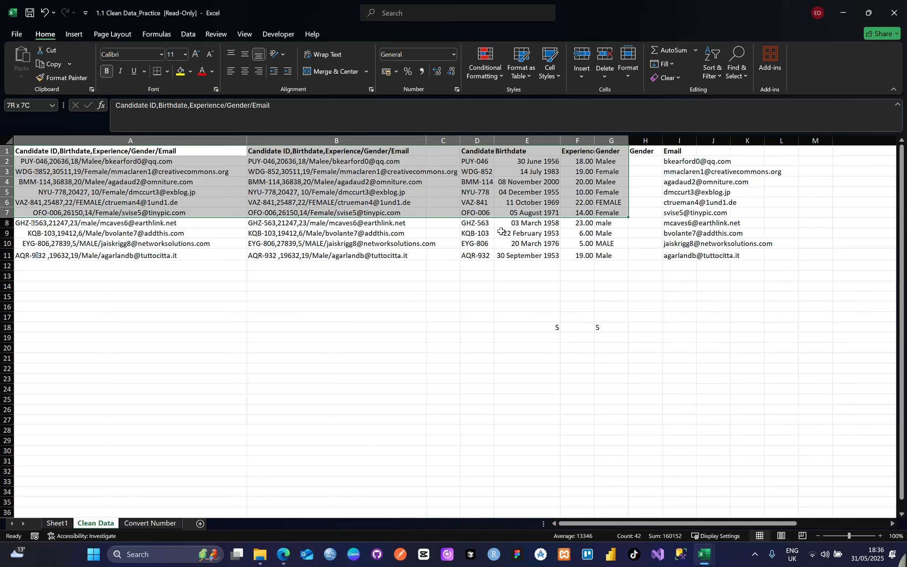
pyautogui.hotkey('shift', 'Down')
pyautogui.hotkey('shift', 'Down')
pyautogui.hotkey('shift', 'Up')
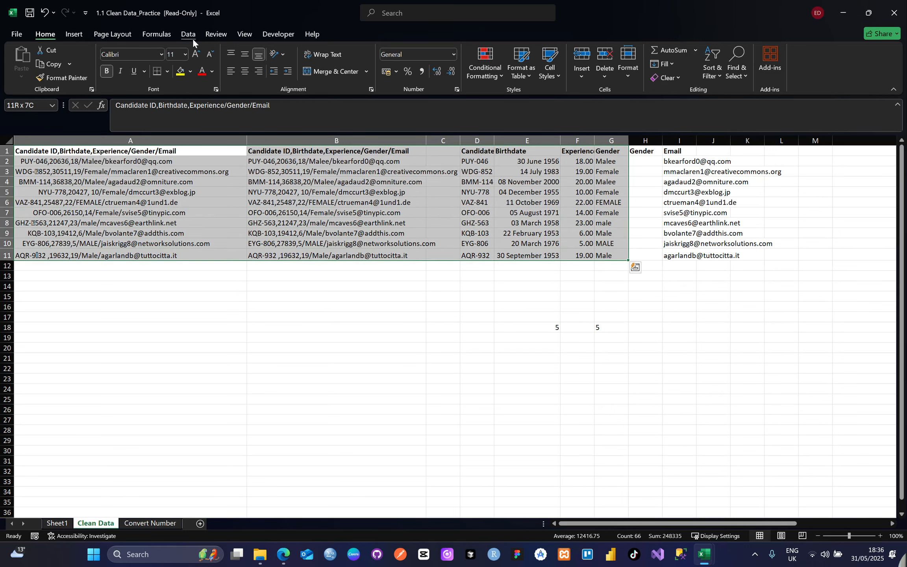
pyautogui.click(109, 34)
pyautogui.click(76, 33)
pyautogui.click(23, 63)
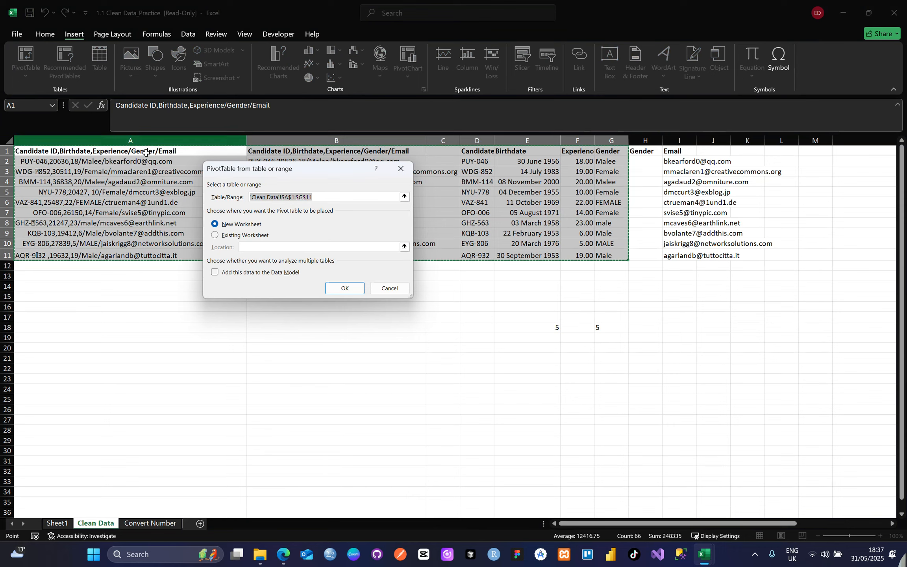
pyautogui.click(346, 293)
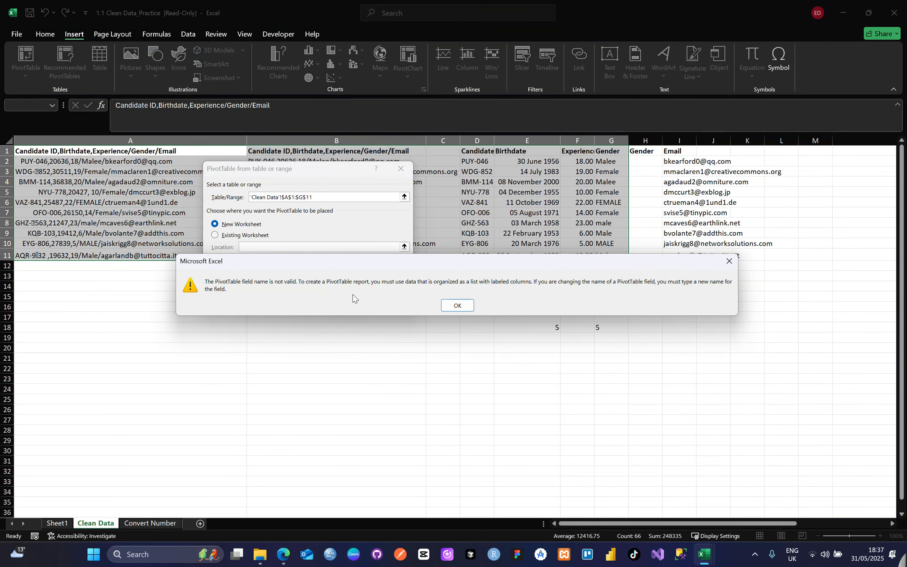
pyautogui.click(464, 306)
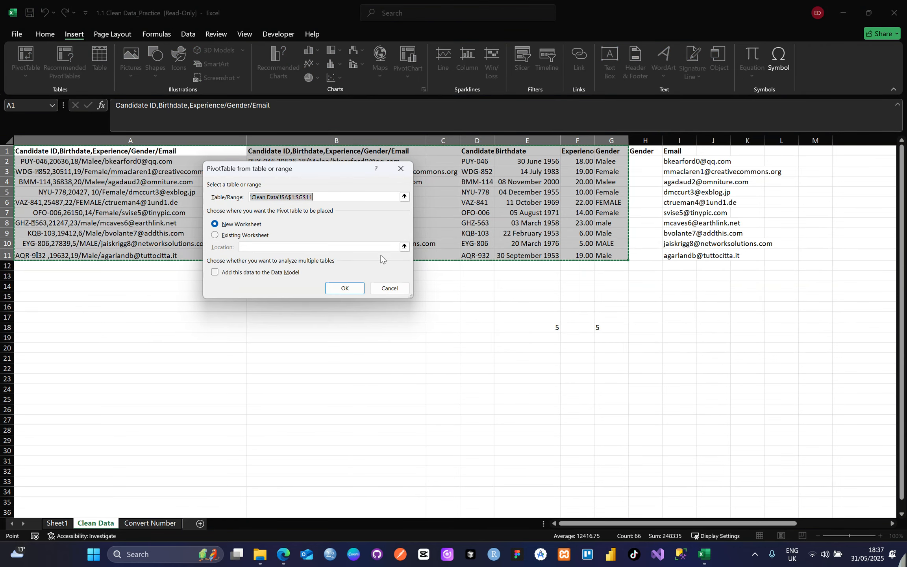
pyautogui.click(401, 169)
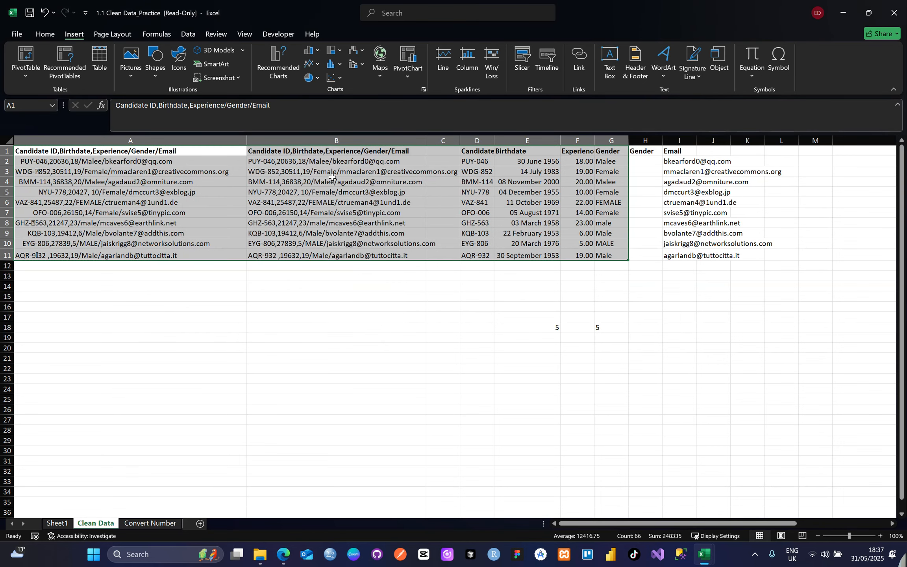
pyautogui.click(305, 152)
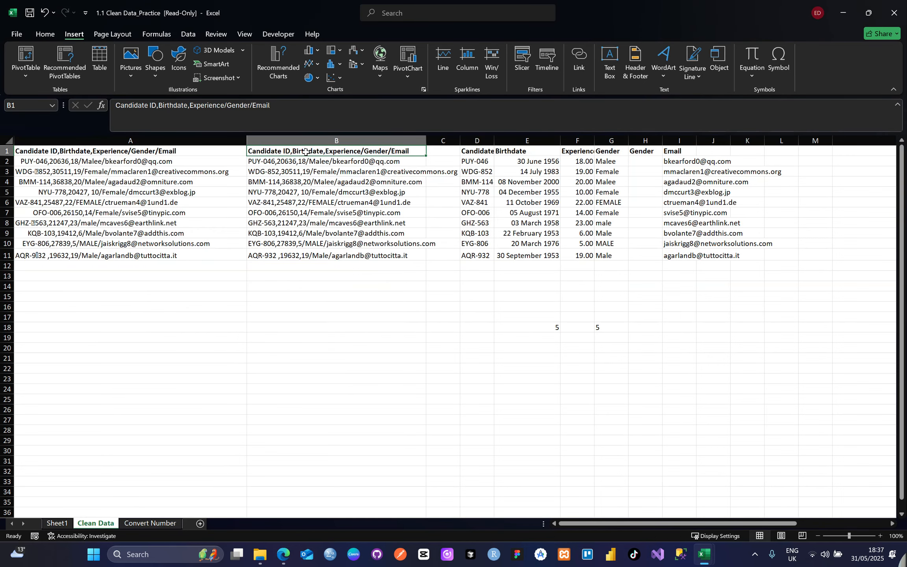
pyautogui.hotkey('shift', 'Right')
pyautogui.hotkey('shift', 'Right')
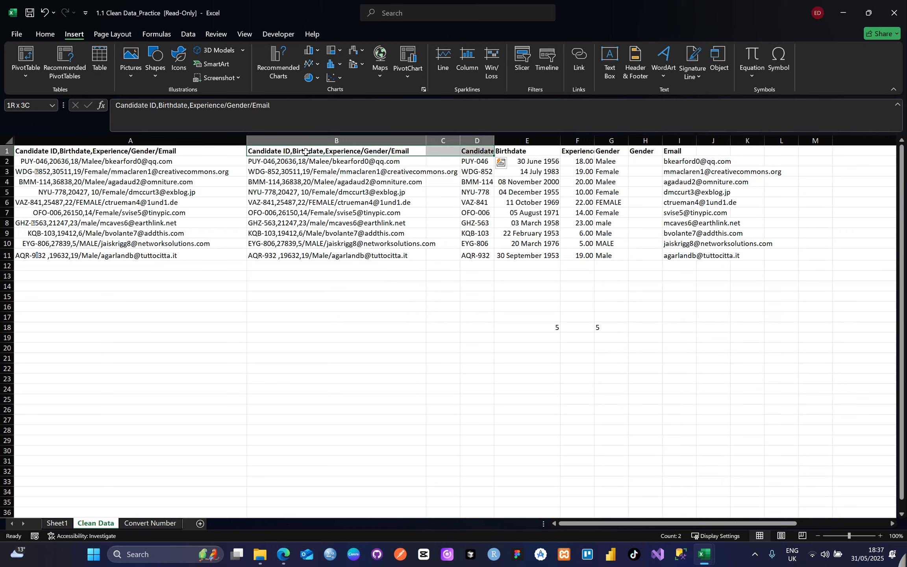
pyautogui.press('Left')
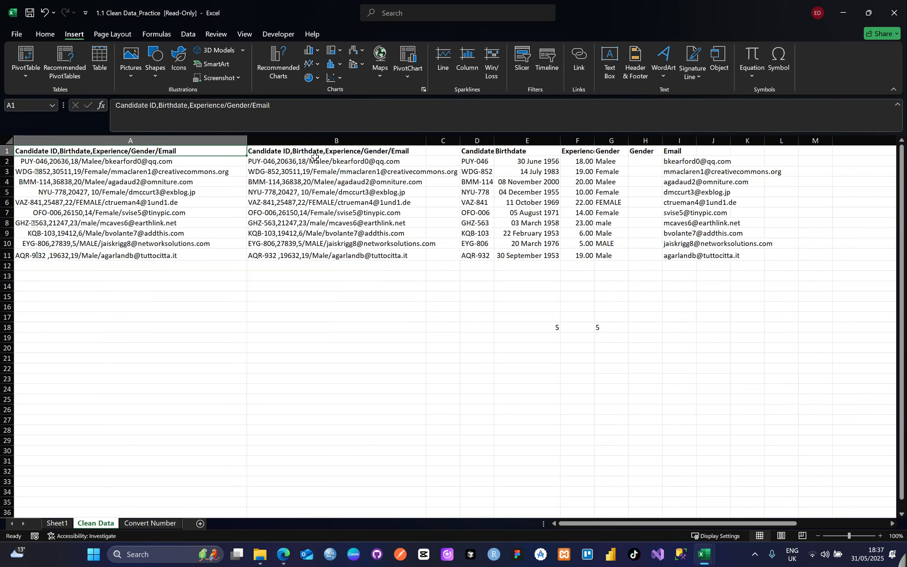
# Step: Create a PivotTable on a new worksheet from the candidate data in D1:G11 of the Clean Data sheet
pyautogui.click(481, 151)
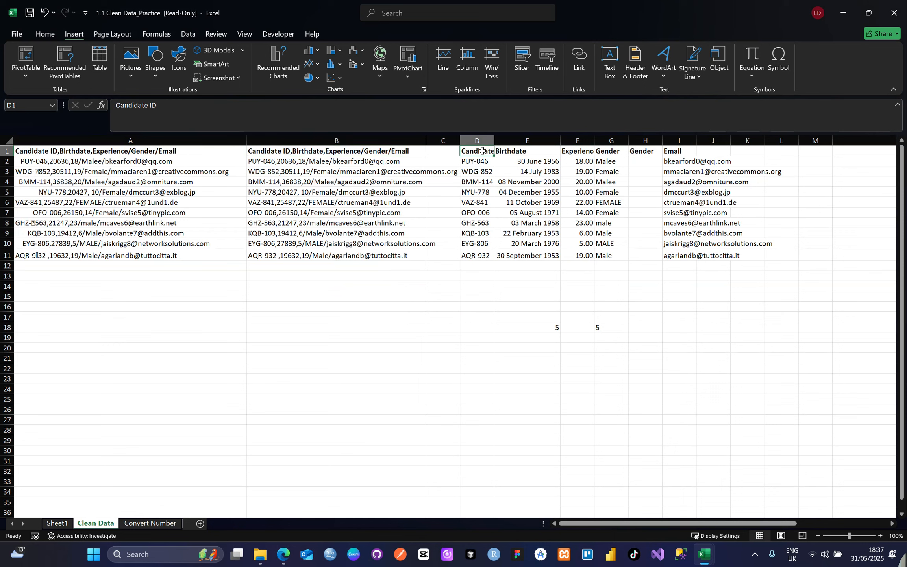
pyautogui.hotkey('shift', 'Right')
pyautogui.hotkey('shift', 'Right')
pyautogui.hotkey('shift', 'Right')
pyautogui.hotkey('shift', 'Down')
pyautogui.hotkey('shift', 'Down')
pyautogui.hotkey('shift', 'Down')
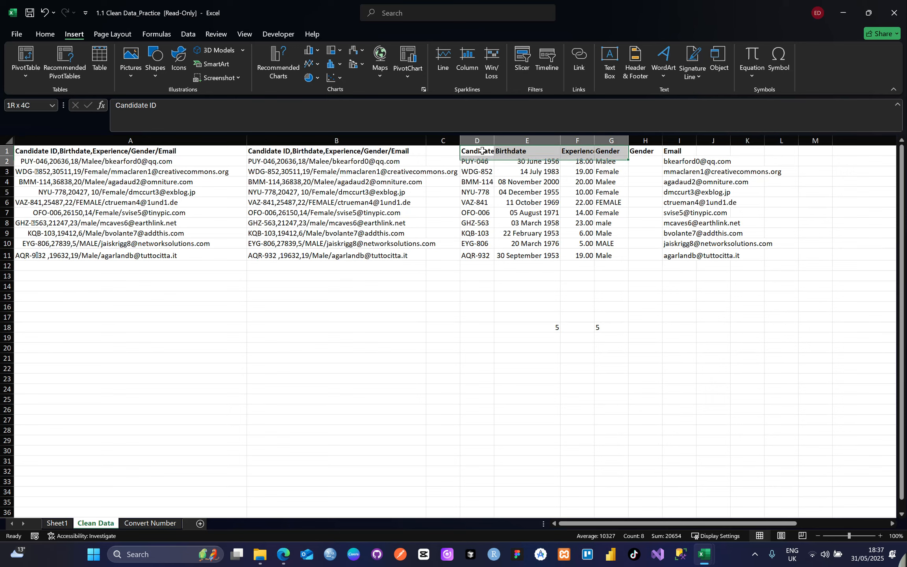
pyautogui.hotkey('shift', 'Down')
pyautogui.hotkey('shift', 'Down')
pyautogui.hotkey('shift', 'Down')
pyautogui.hotkey('shift', 'Down')
pyautogui.hotkey('shift', 'Down')
pyautogui.hotkey('shift', 'Down')
pyautogui.hotkey('shift', 'Down')
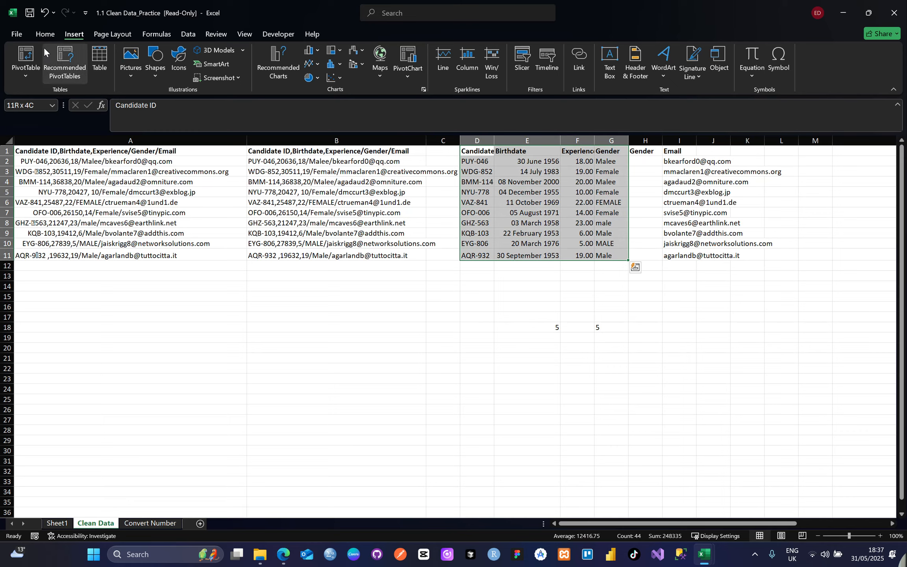
pyautogui.click(31, 56)
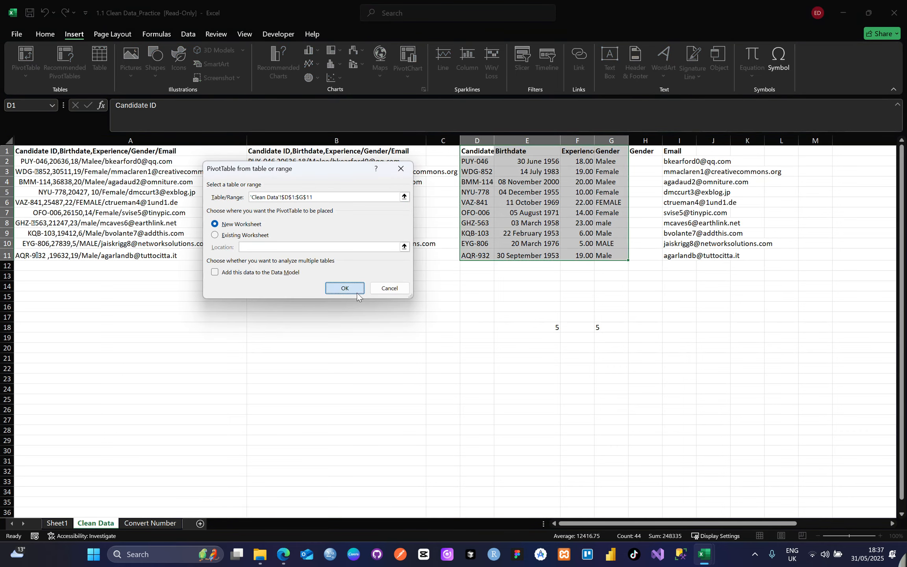
pyautogui.click(356, 293)
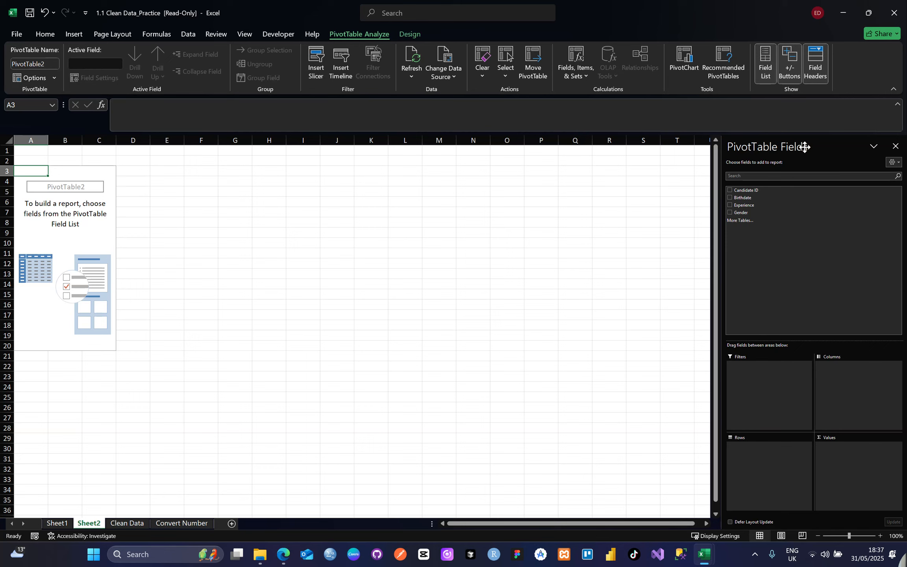
# Step: Widen the PivotTable Fields pane and reselect the empty PivotTable
pyautogui.click(874, 148)
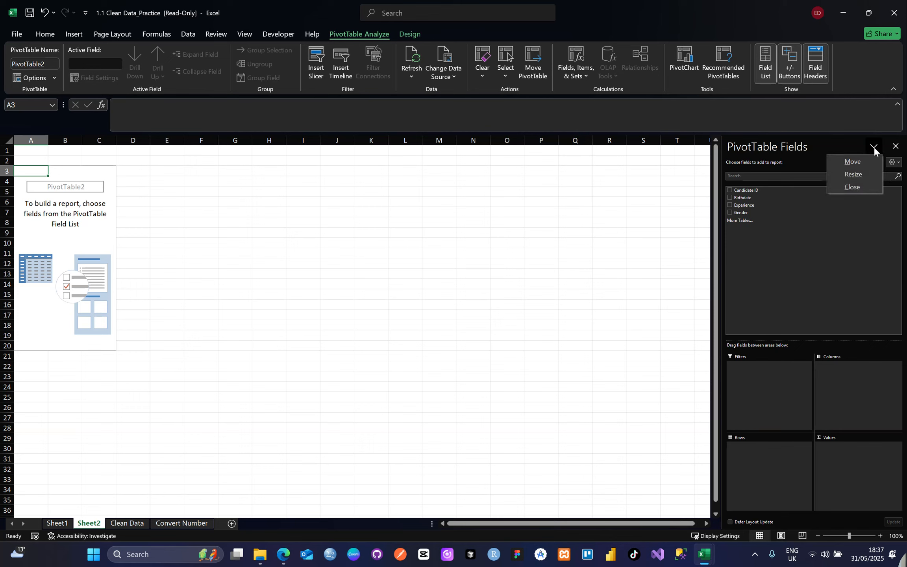
pyautogui.click(854, 161)
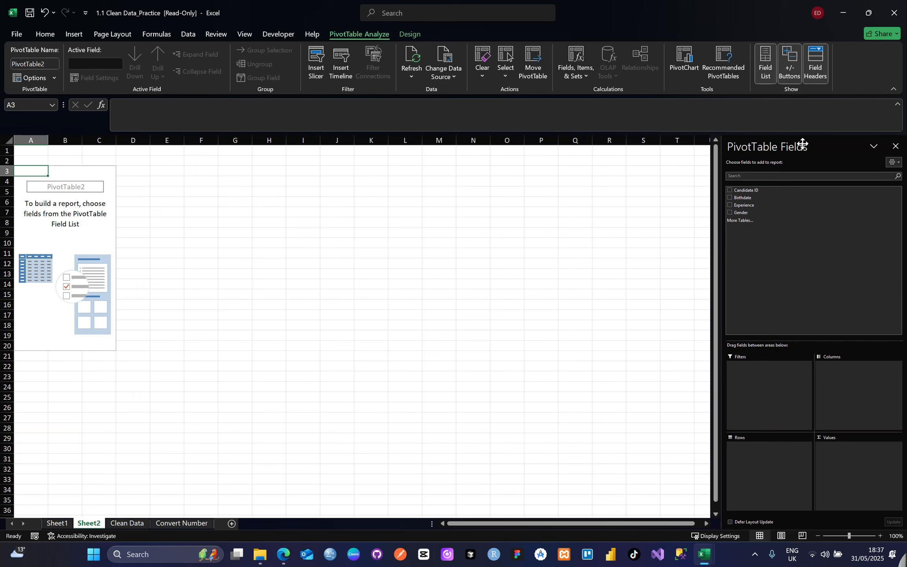
pyautogui.click(874, 147)
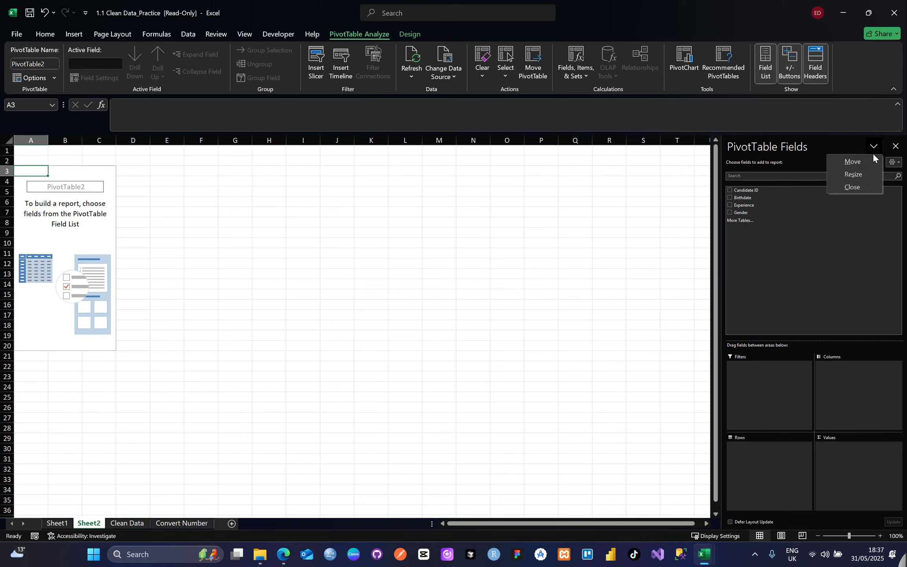
pyautogui.click(861, 174)
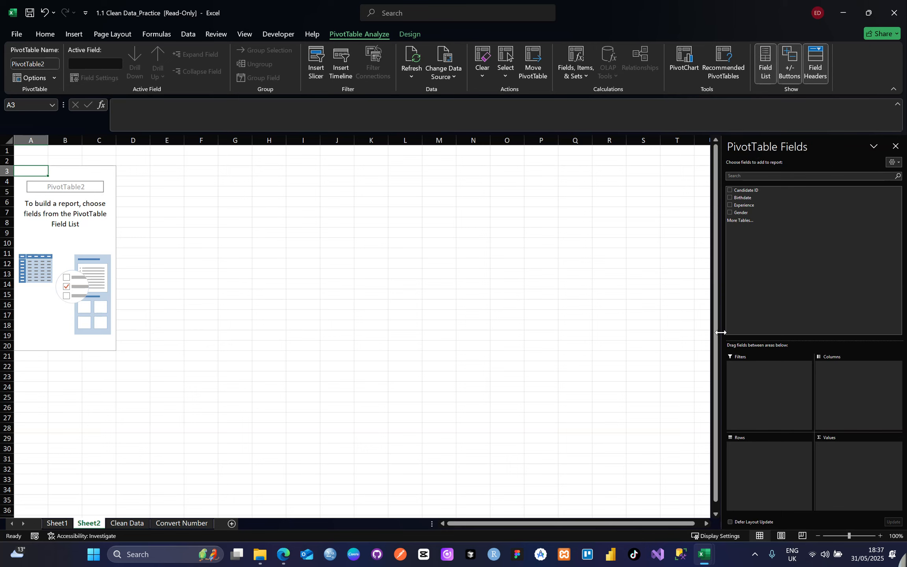
pyautogui.click(467, 321)
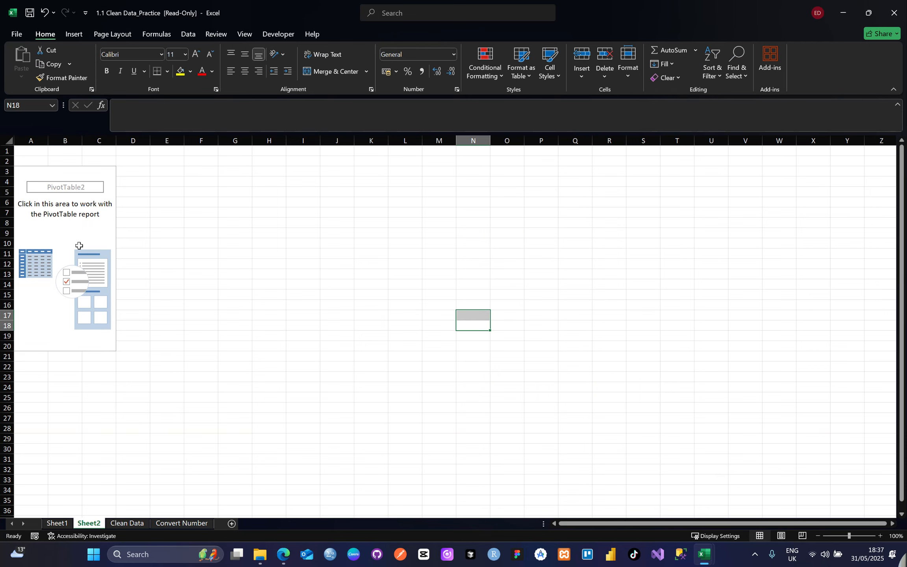
pyautogui.click(74, 235)
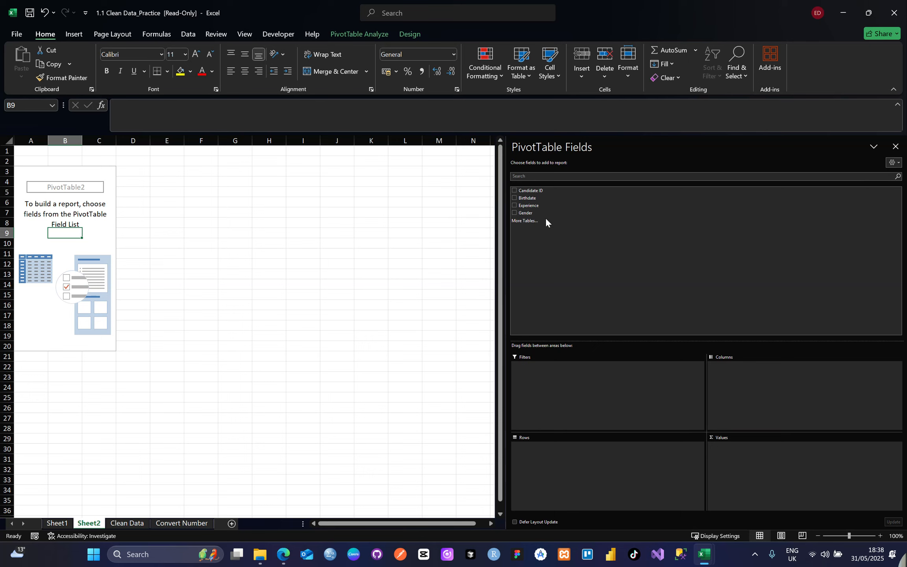
# Step: Add the Gender field to the PivotTable's rows and examine the distinct gender spellings
pyautogui.moveTo(538, 213); pyautogui.dragTo(554, 463)
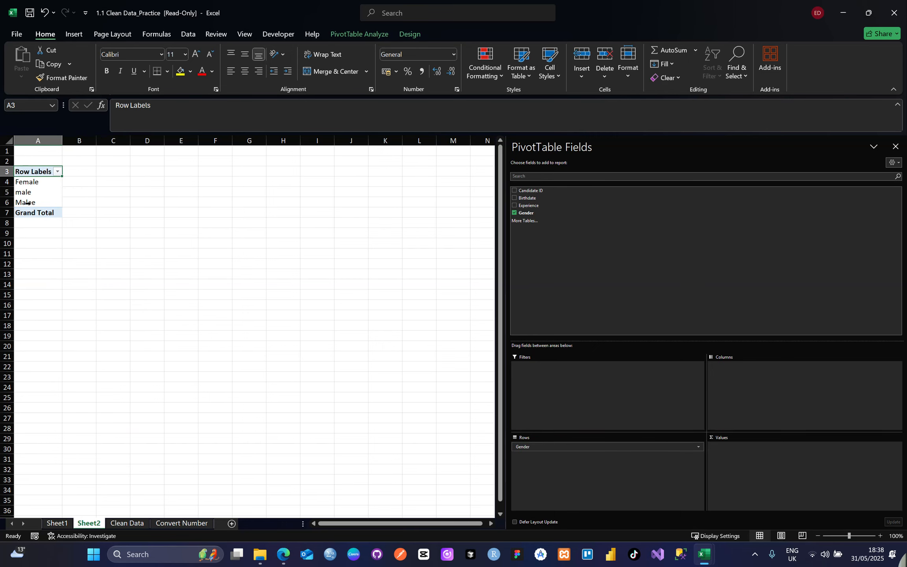
pyautogui.click(38, 194)
pyautogui.click(24, 203)
pyautogui.click(24, 194)
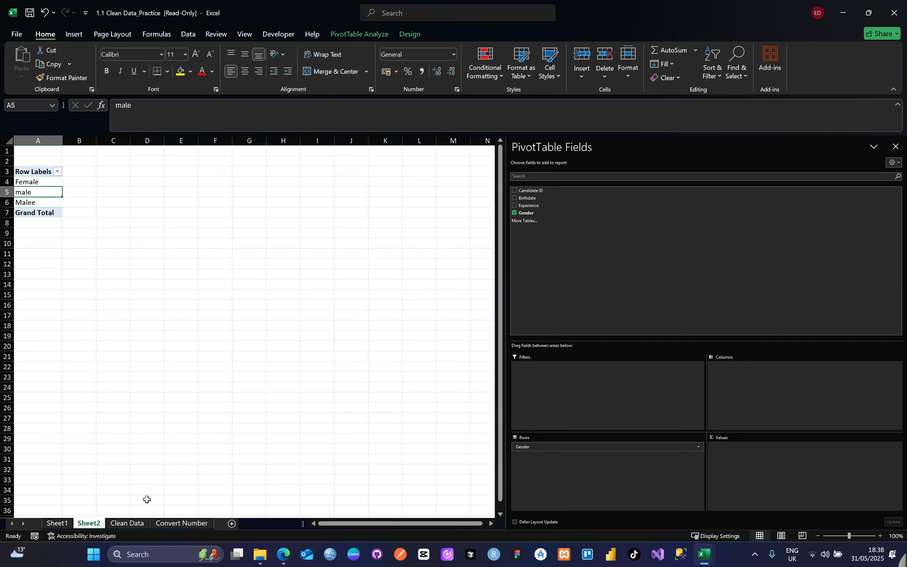
# Step: Permanently delete the Sheet2 worksheet that holds the gender PivotTable
pyautogui.rightClick(88, 525)
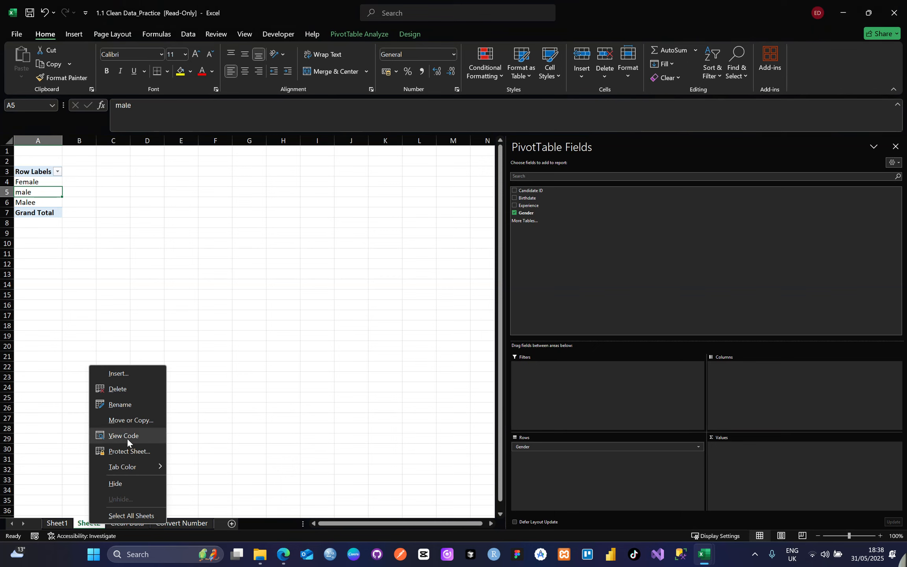
pyautogui.click(125, 392)
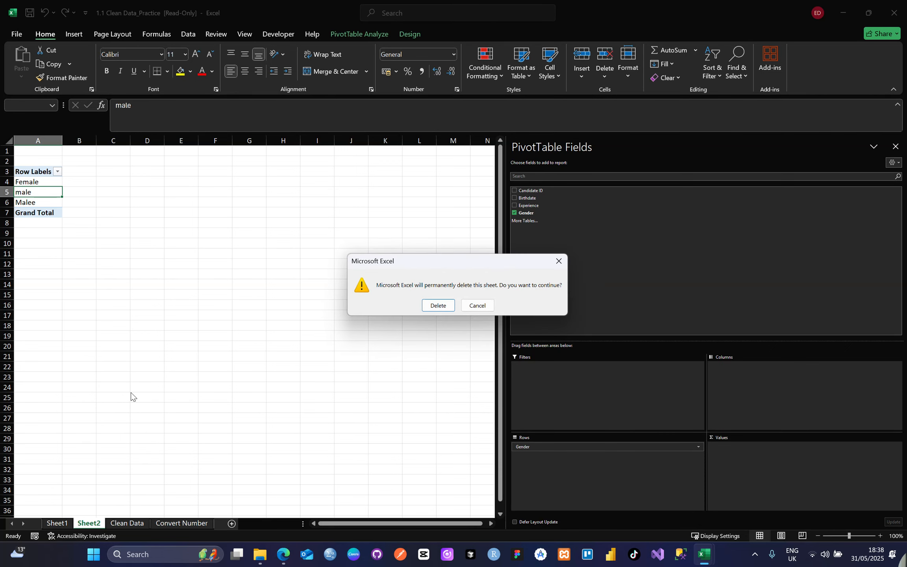
pyautogui.click(444, 304)
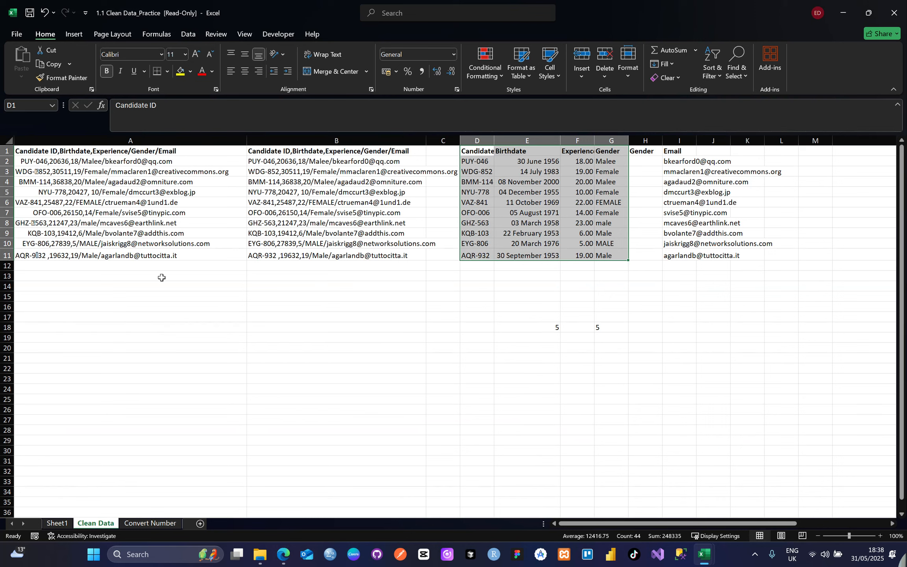
# Step: Create a copy of the Clean Data sheet before the original in the same workbook and compare the two sheets
pyautogui.moveTo(106, 150); pyautogui.dragTo(99, 257)
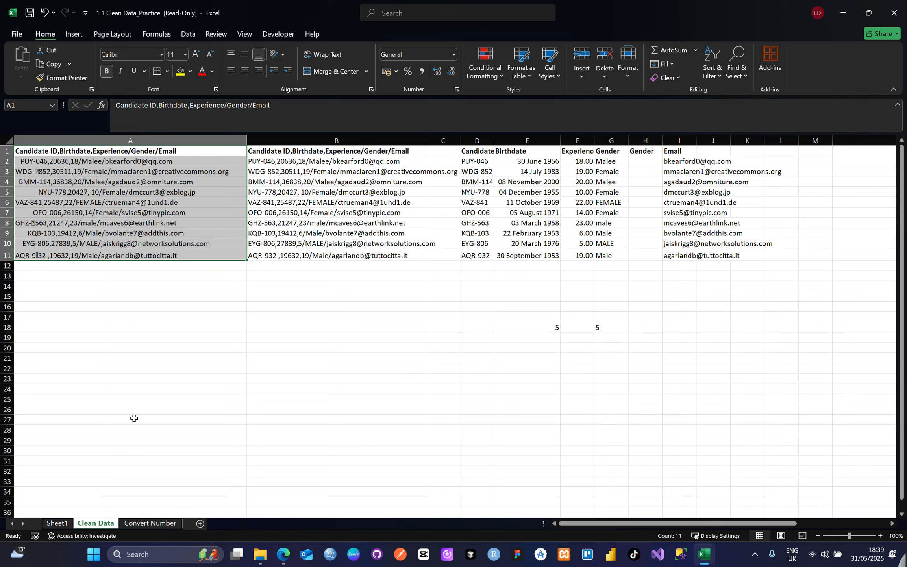
pyautogui.rightClick(96, 528)
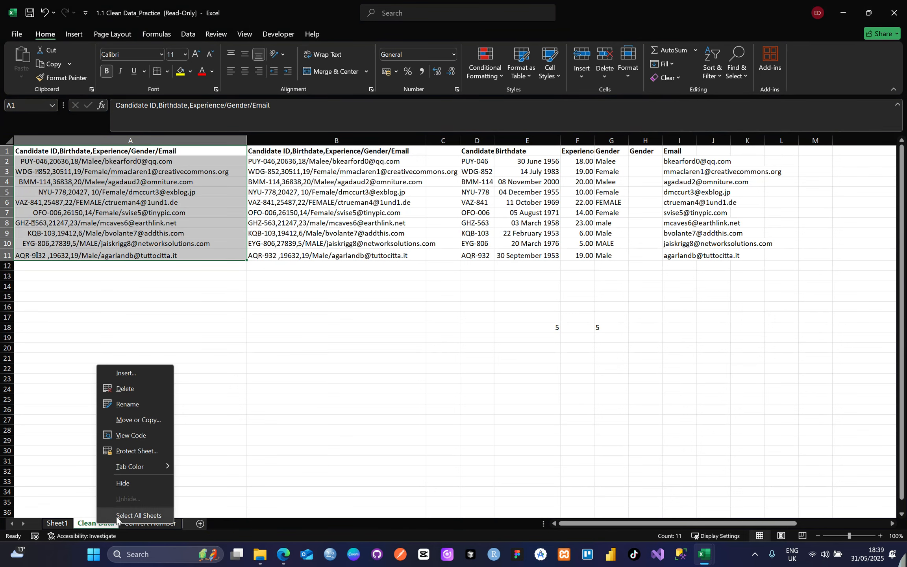
pyautogui.click(145, 420)
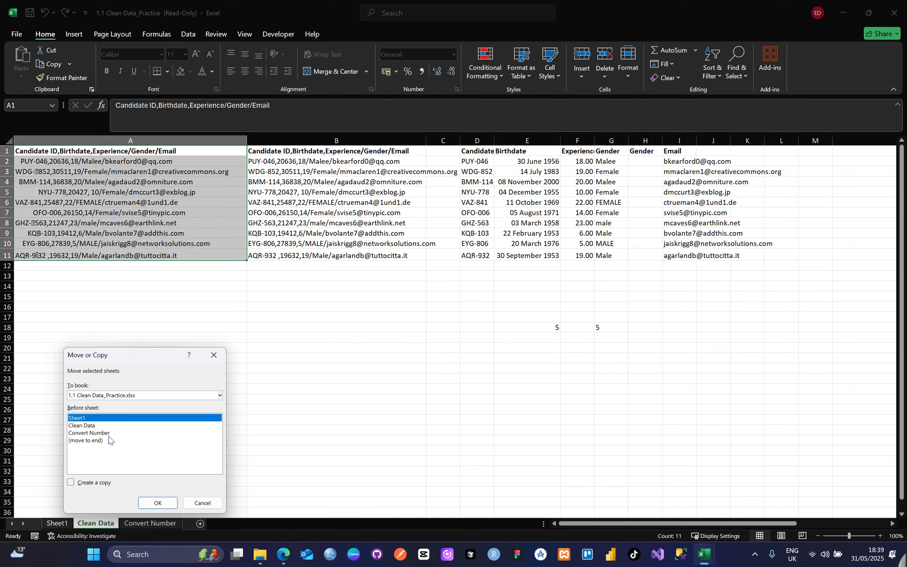
pyautogui.click(90, 426)
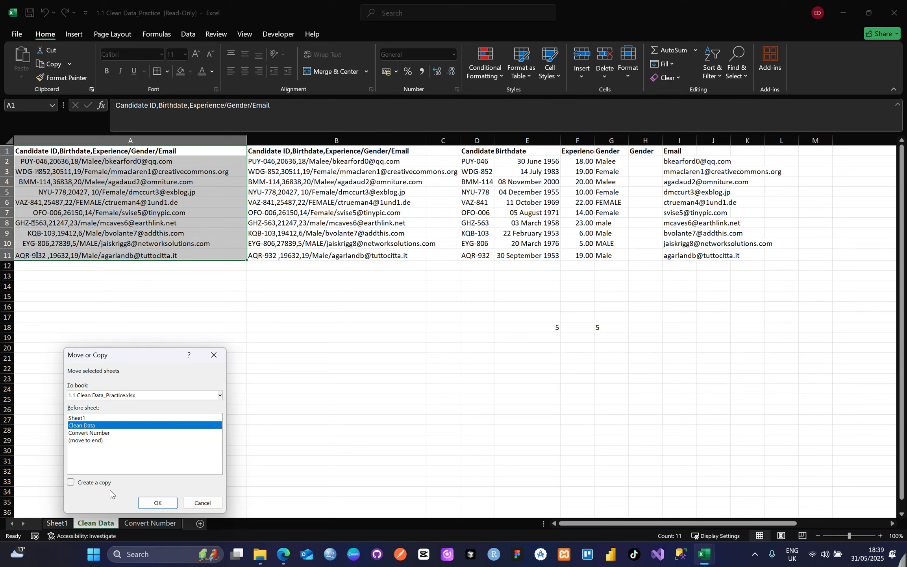
pyautogui.click(73, 483)
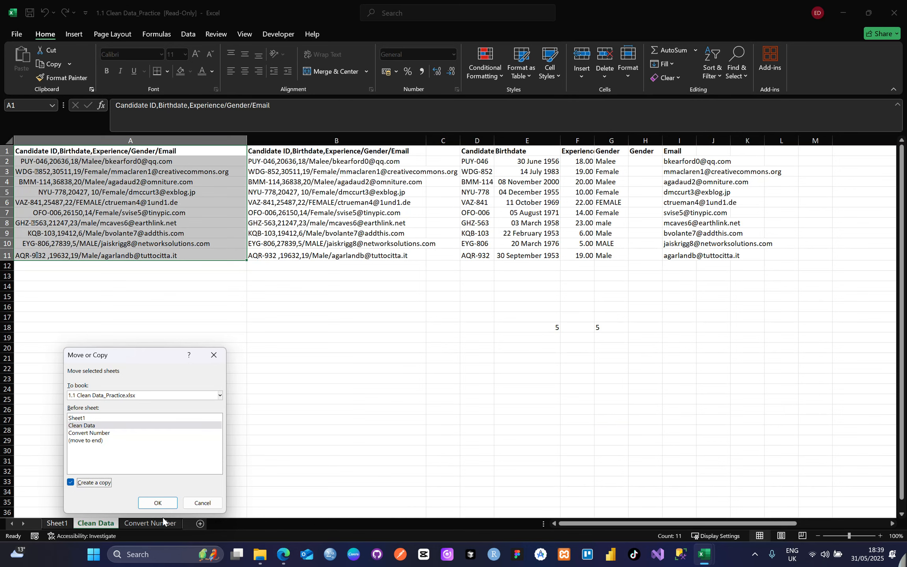
pyautogui.click(158, 503)
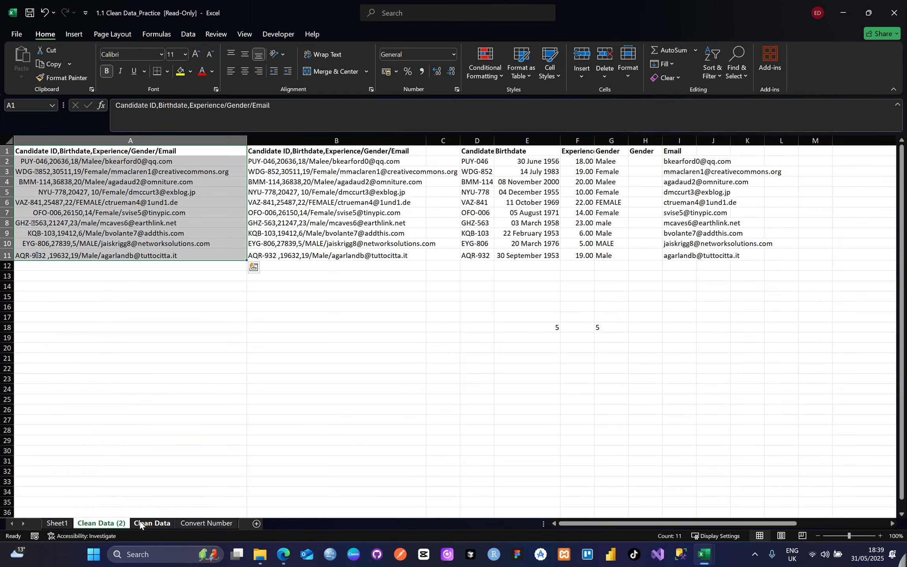
pyautogui.click(152, 514)
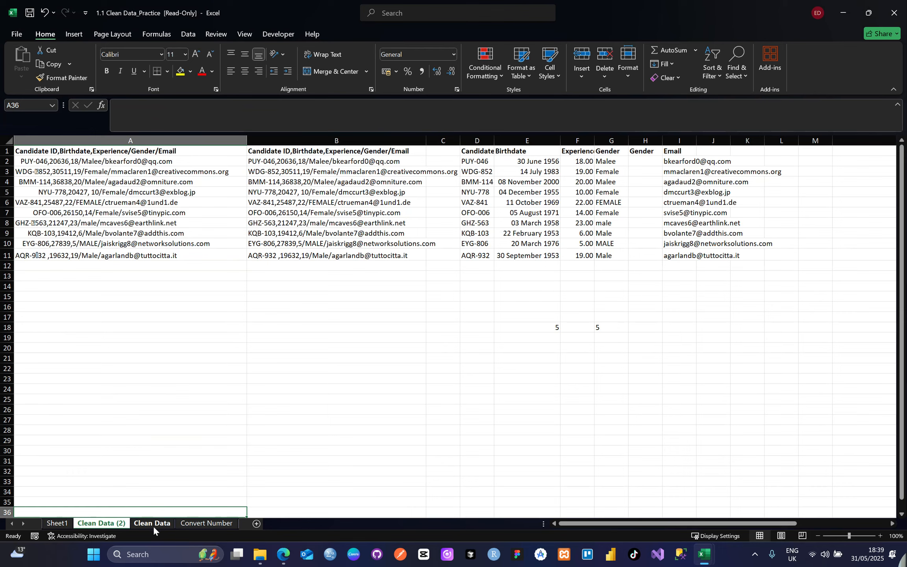
pyautogui.click(152, 524)
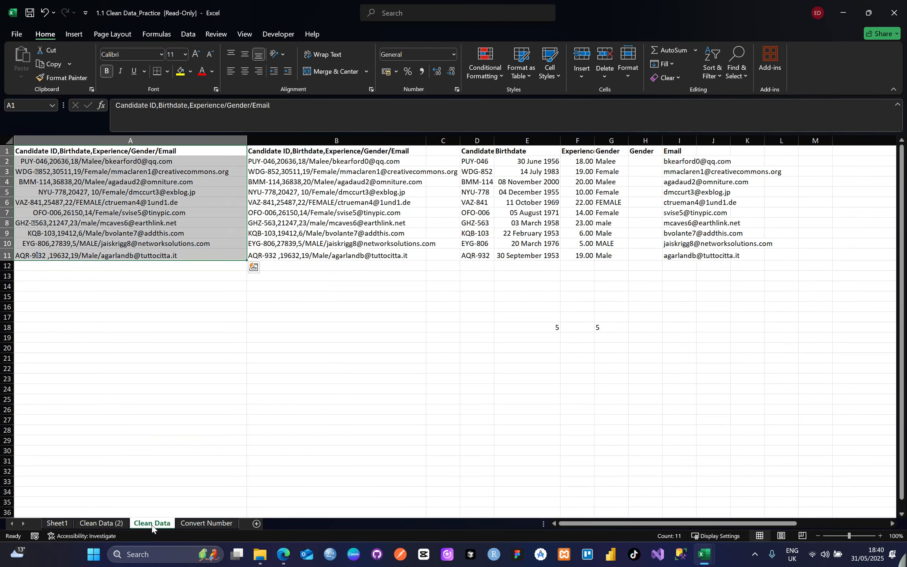
pyautogui.click(104, 523)
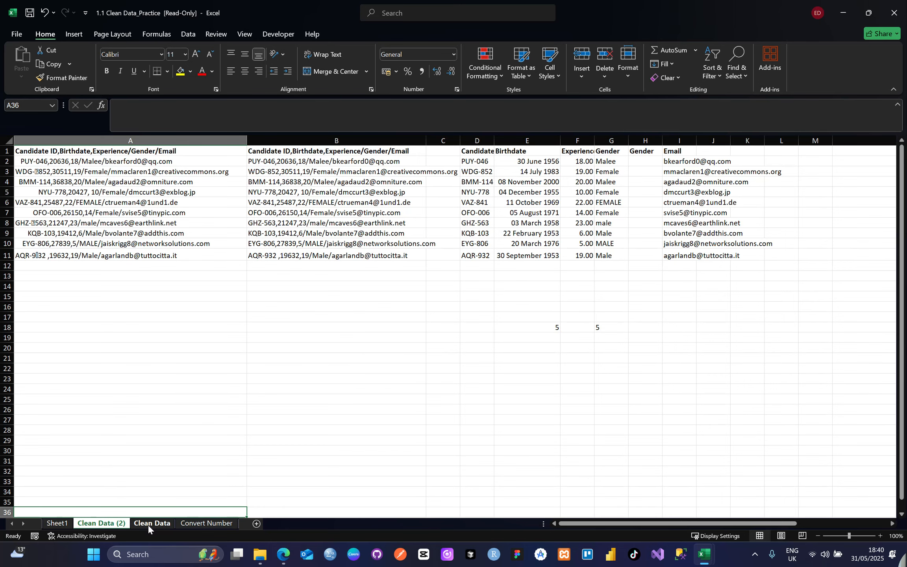
# Step: Create a copy of the Convert Number sheet, placed before the original in the same workbook
pyautogui.click(206, 523)
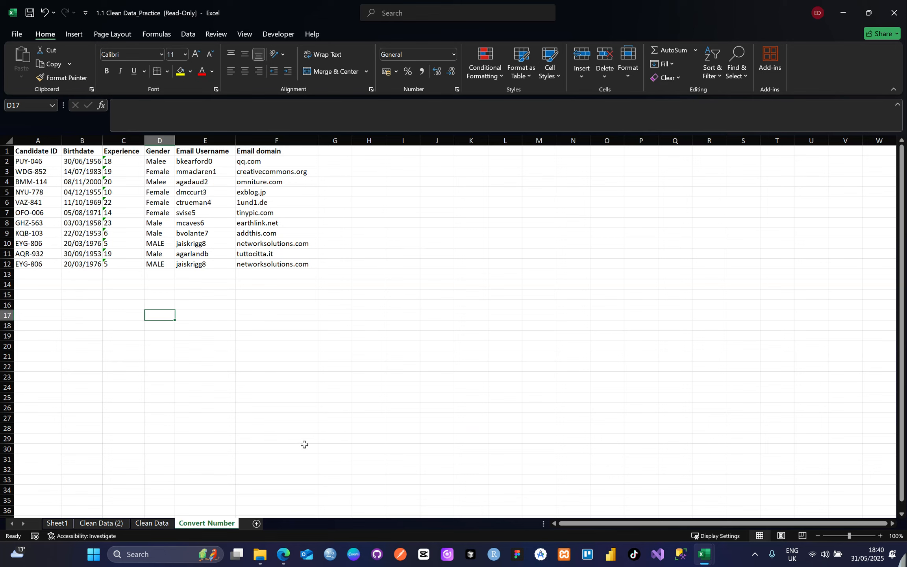
pyautogui.rightClick(212, 525)
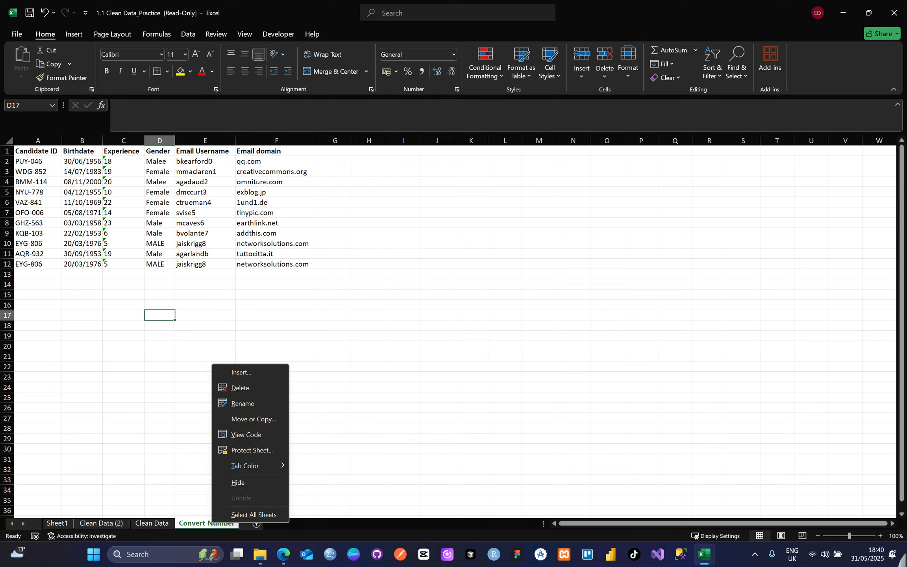
pyautogui.click(255, 418)
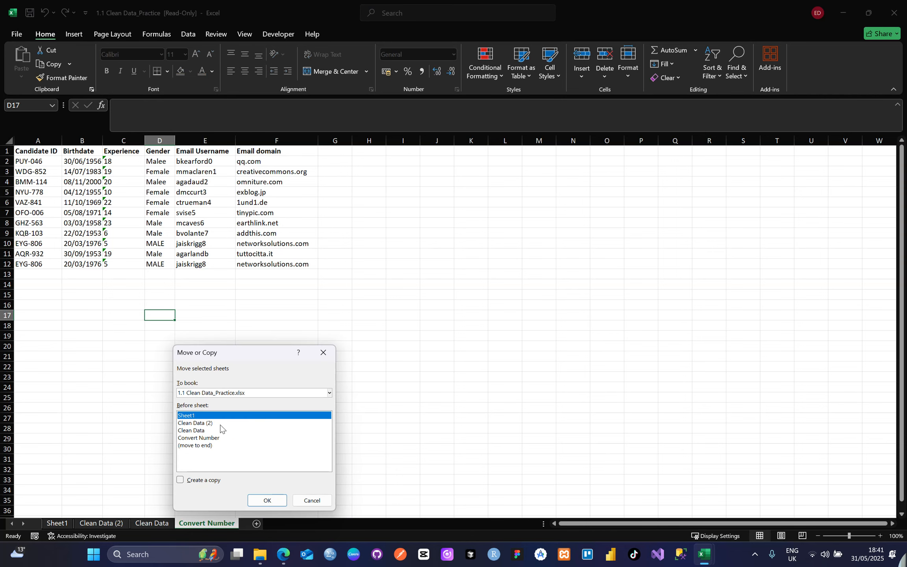
pyautogui.click(198, 438)
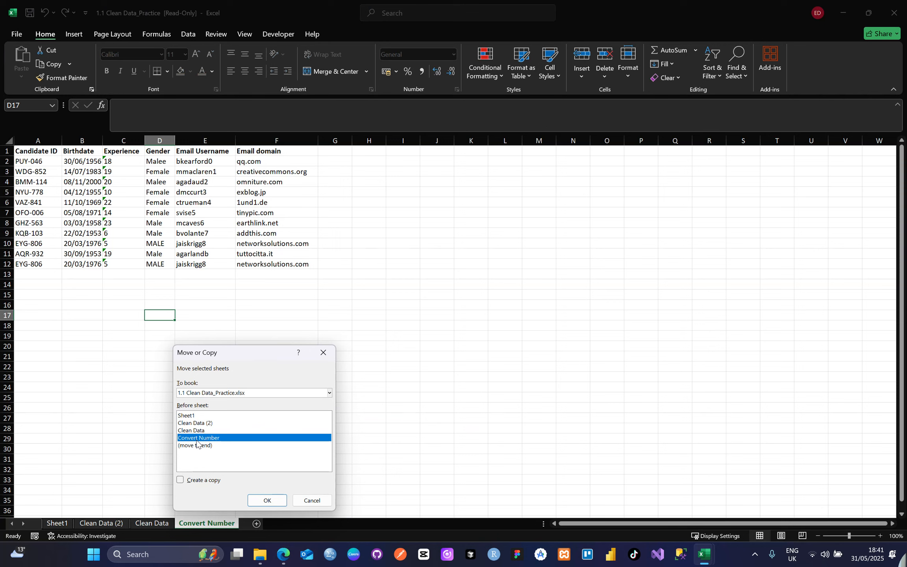
pyautogui.click(181, 482)
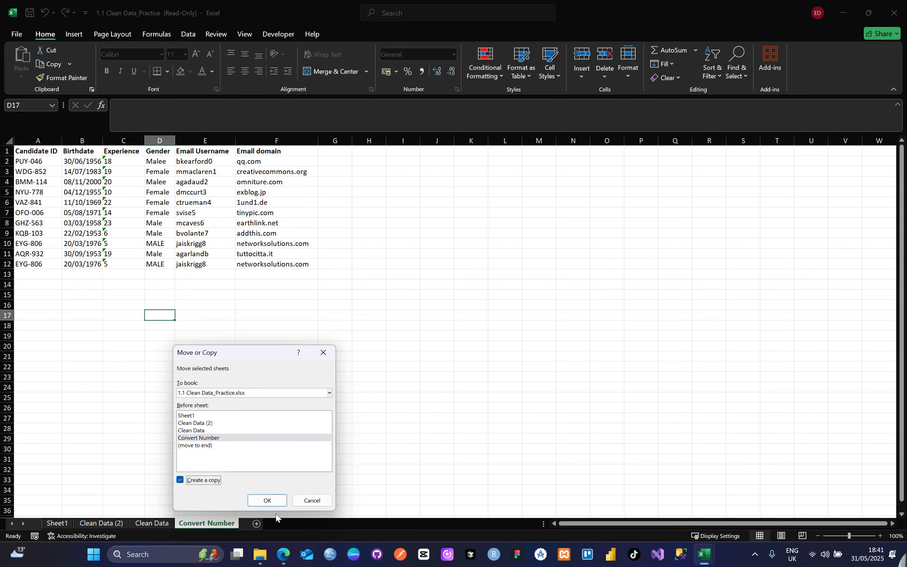
pyautogui.click(267, 501)
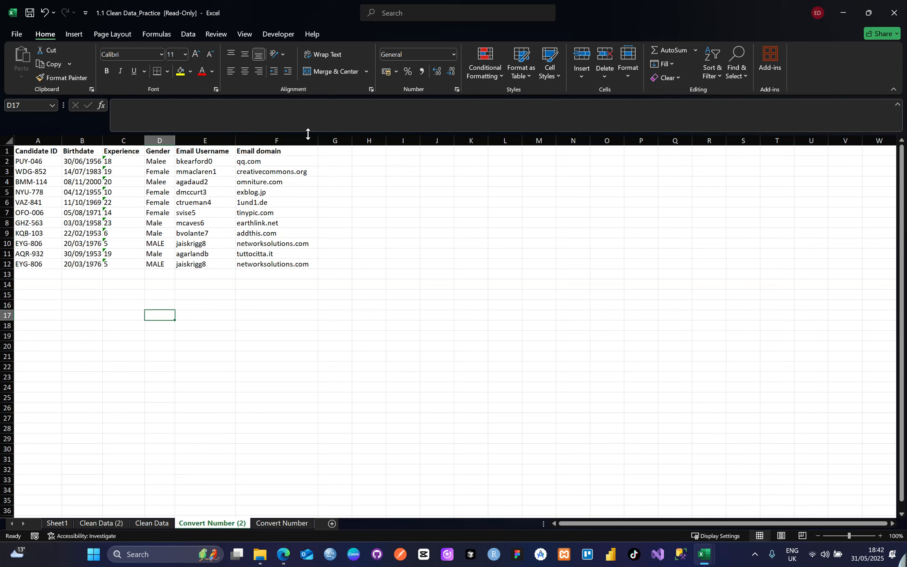
# Step: On the Clean Data sheet, enter =PROPER(G2) in H2 to put the first gender value into proper case
pyautogui.click(164, 523)
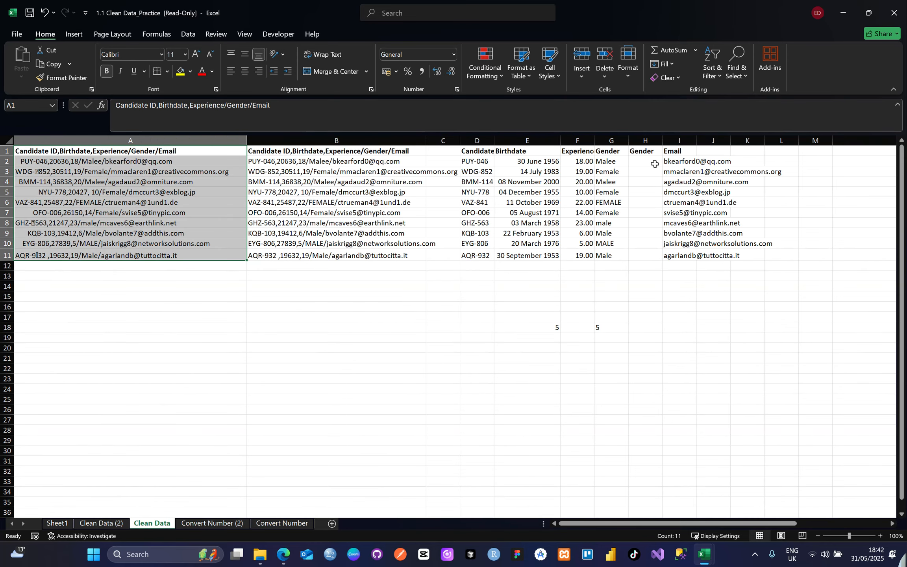
pyautogui.click(640, 162)
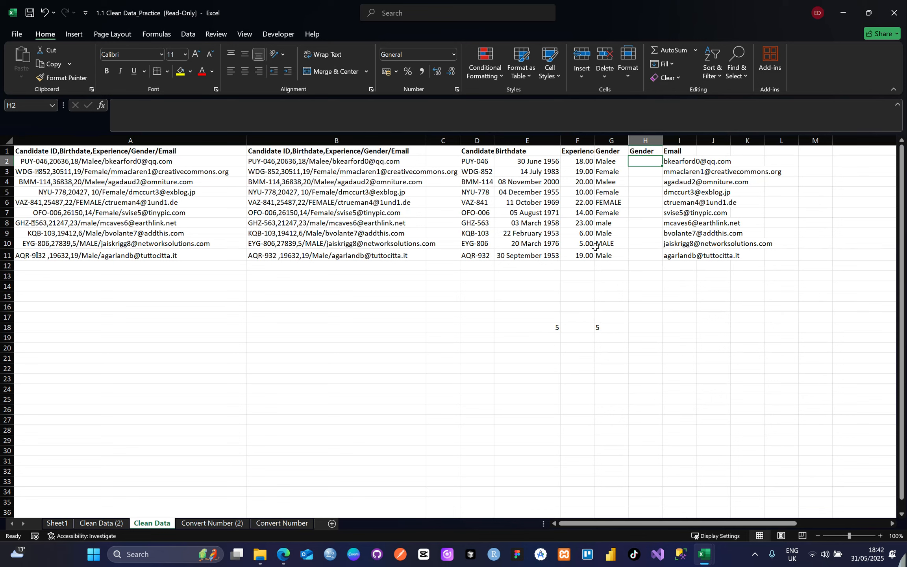
pyautogui.write('=')
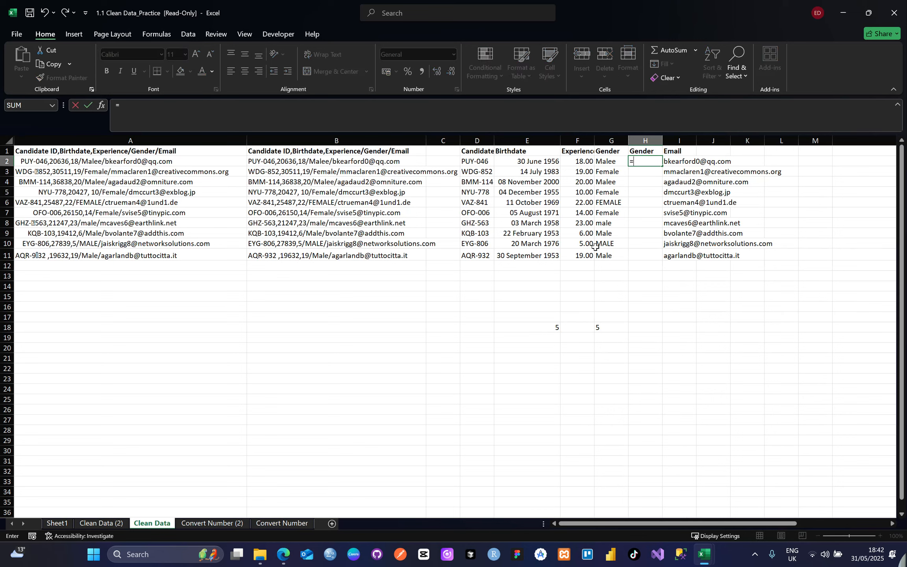
pyautogui.write('proper')
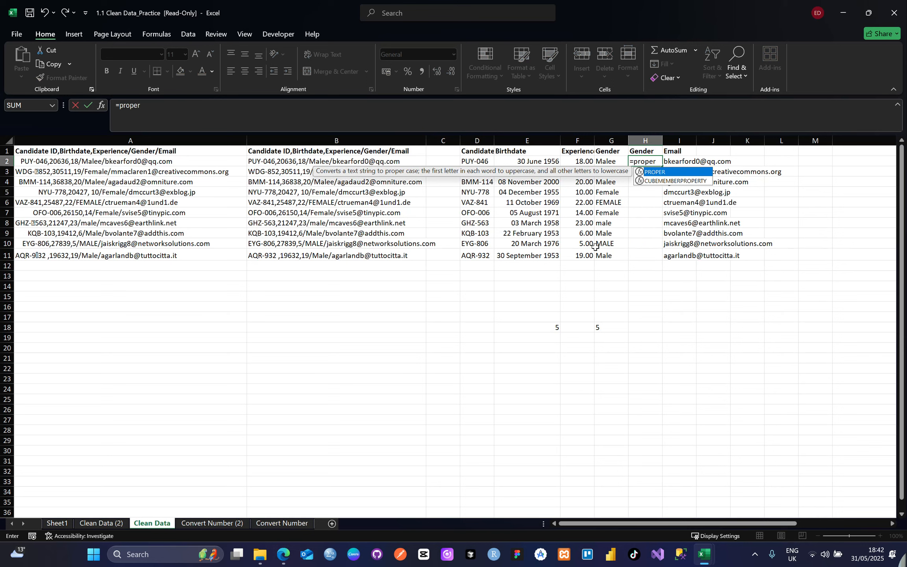
pyautogui.write('(')
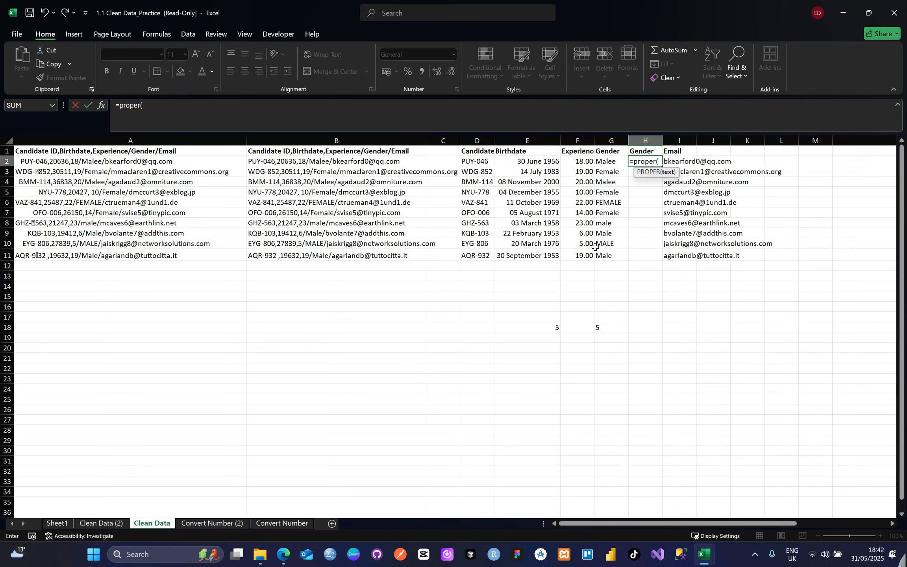
pyautogui.click(612, 165)
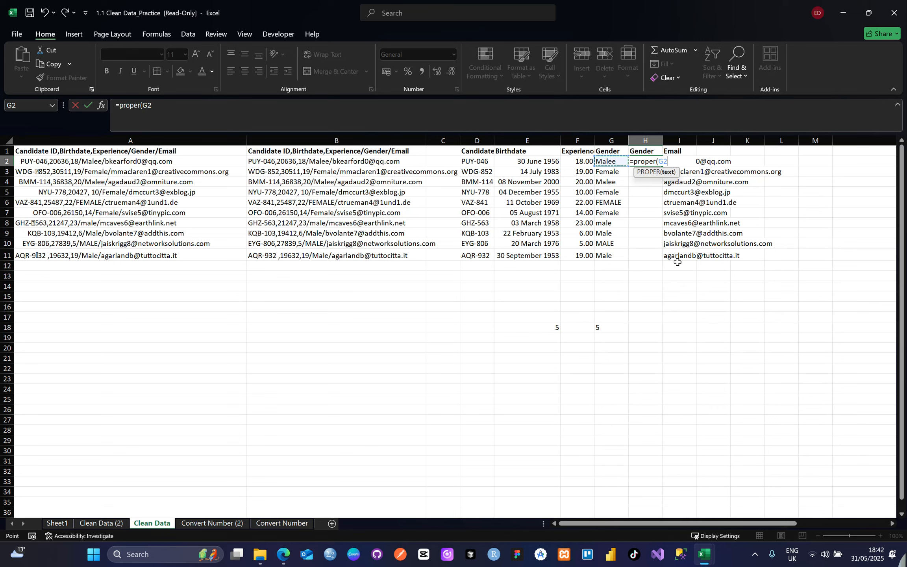
pyautogui.write(')')
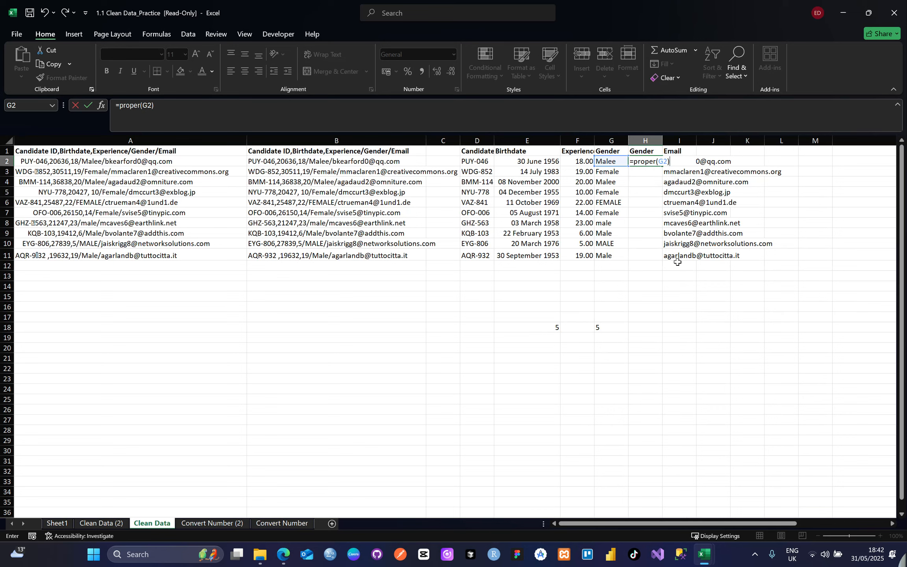
pyautogui.press('Return')
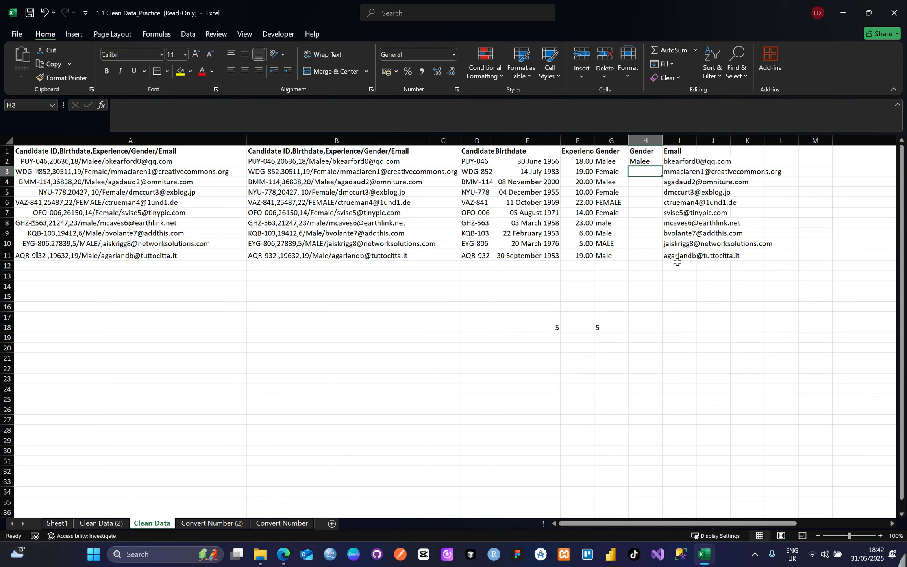
# Step: Fill the PROPER formula from H2 down the new Gender column to H11
pyautogui.click(654, 160)
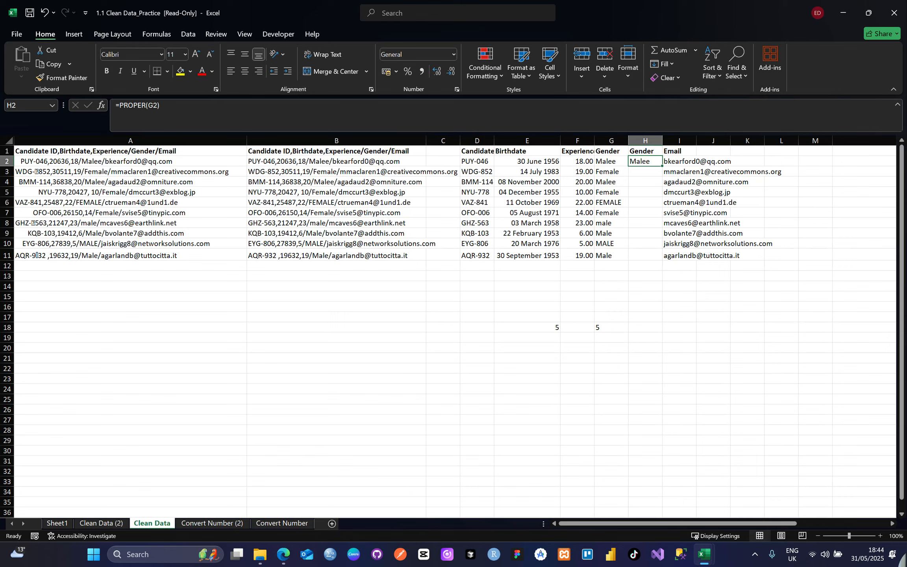
pyautogui.doubleClick(663, 166)
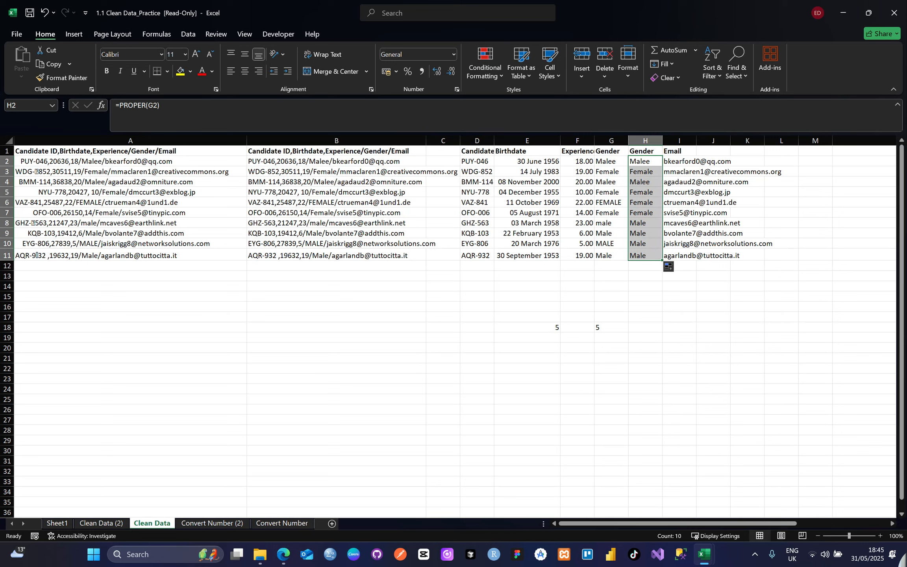
pyautogui.hotkey('alt', 'Tab')
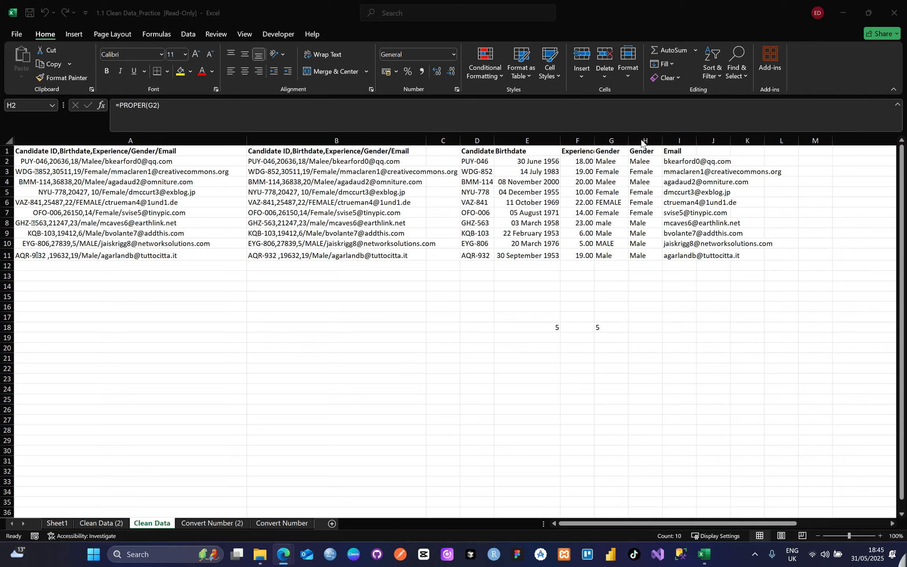
pyautogui.click(637, 188)
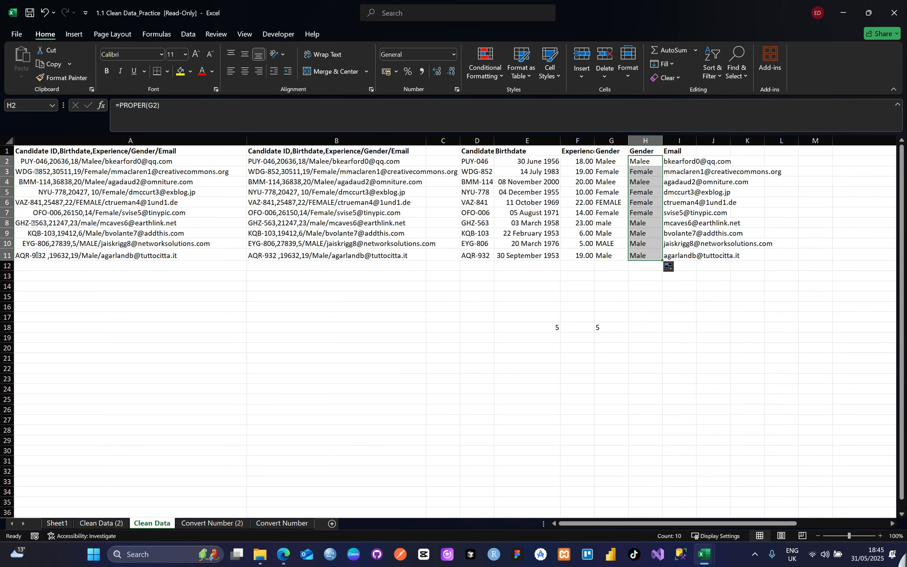
# Step: Run a spelling check on the proper-case gender values in H2:H11, and repeat it once
pyautogui.click(221, 34)
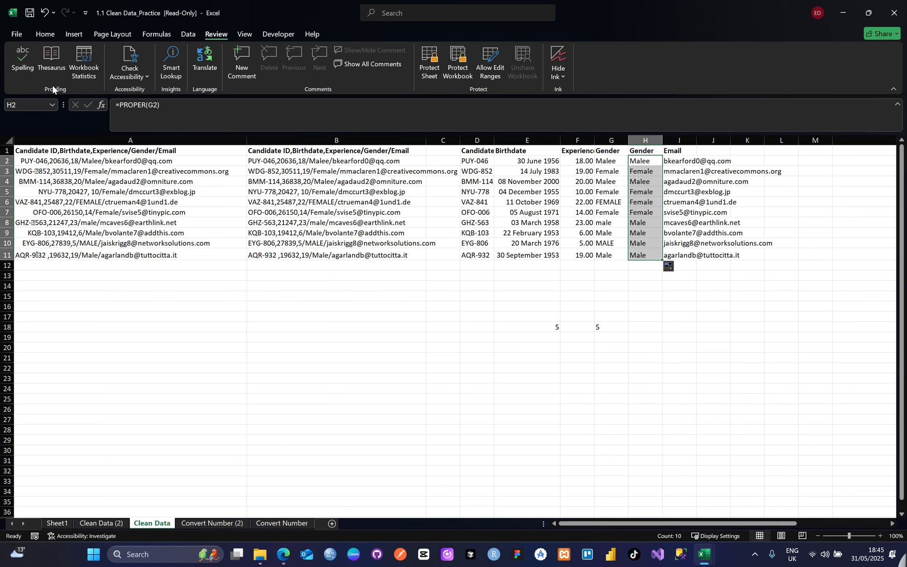
pyautogui.click(22, 62)
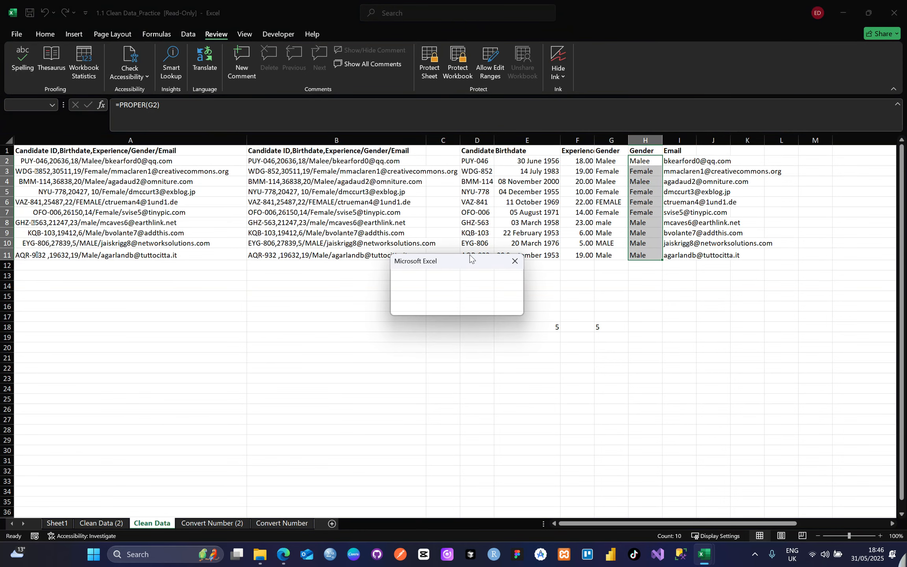
pyautogui.moveTo(455, 264); pyautogui.dragTo(417, 303)
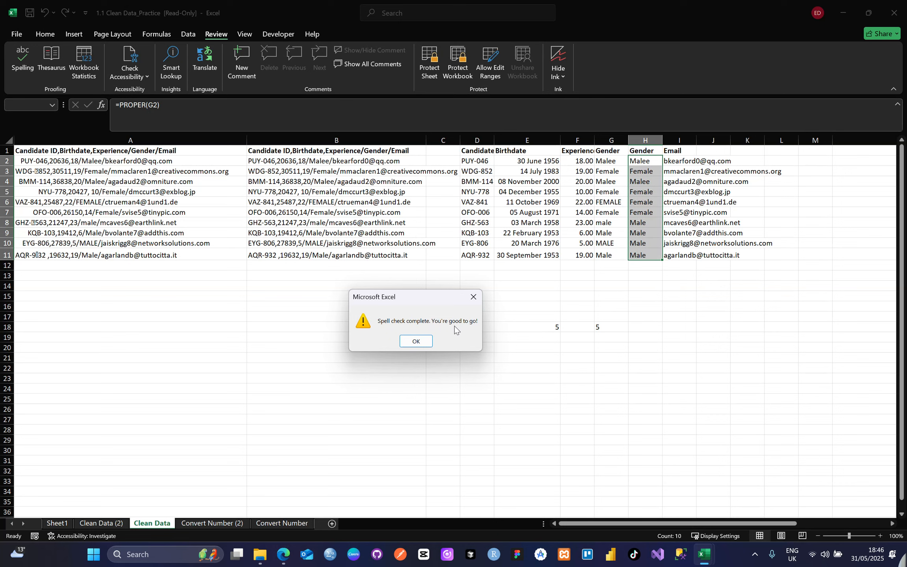
pyautogui.click(422, 342)
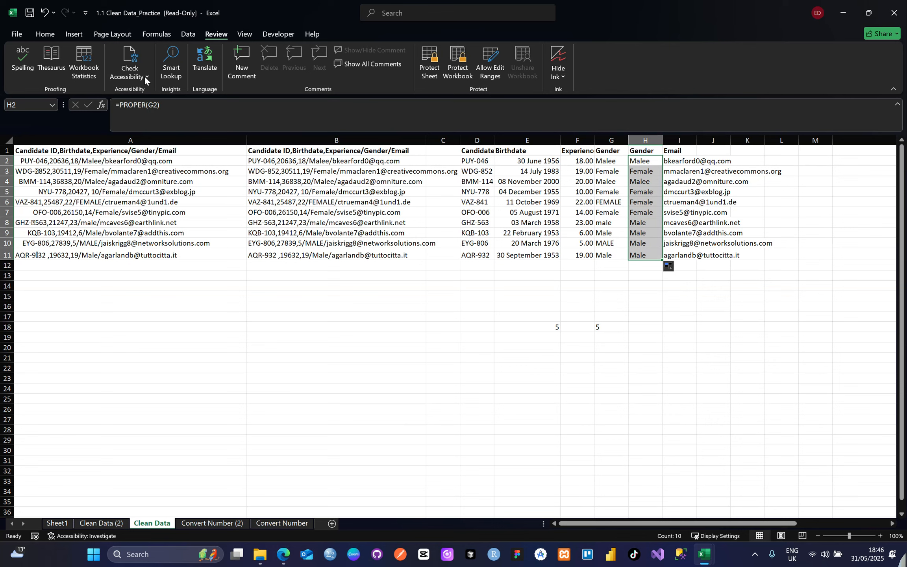
pyautogui.click(22, 58)
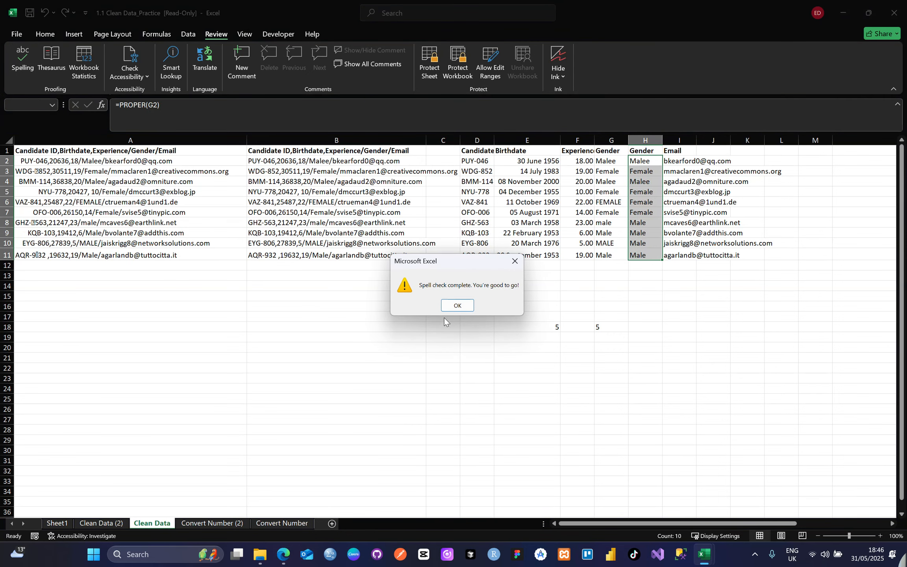
pyautogui.click(460, 306)
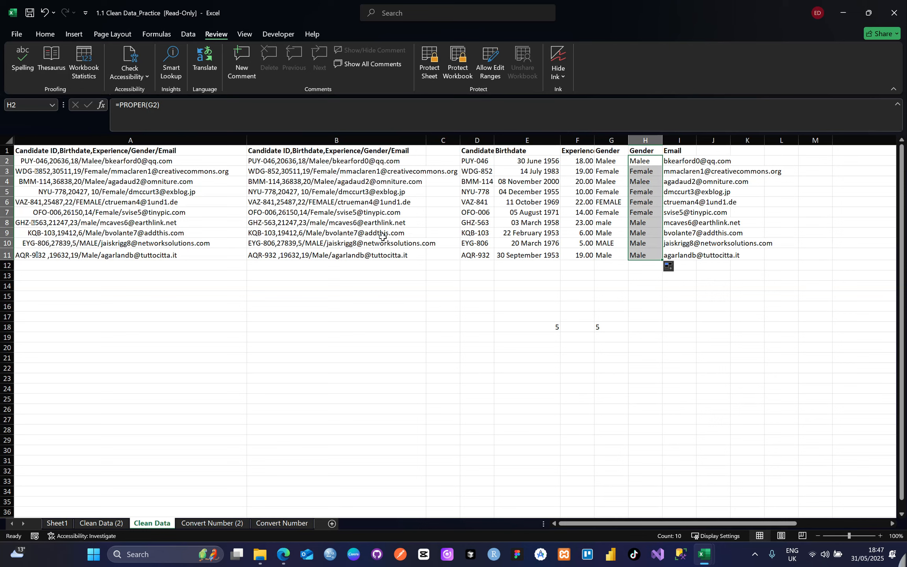
# Step: Clear the stray 5 from cell E18 below the Birthdate column
pyautogui.press('XF86AudioLowerVolume')
pyautogui.click(552, 332)
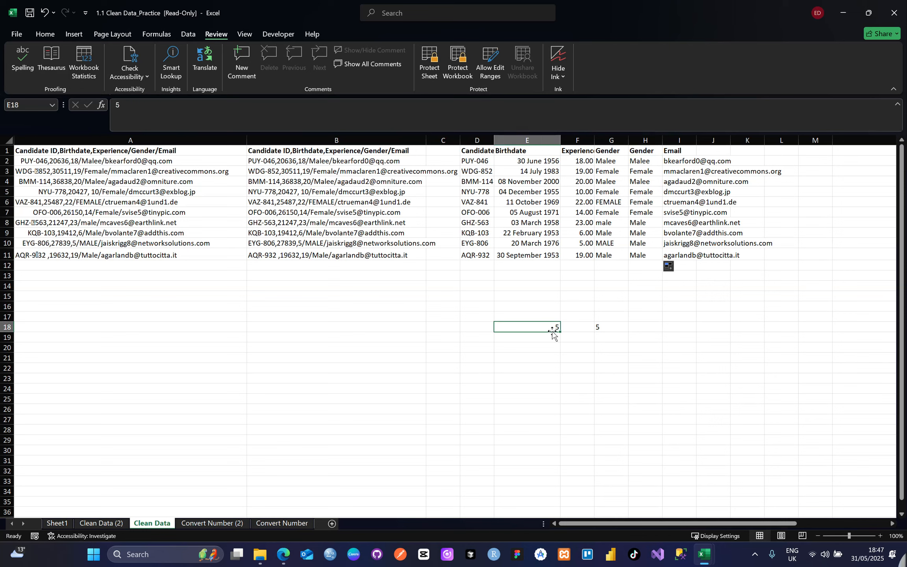
pyautogui.hotkey('shift', 'Right')
pyautogui.press('BackSpace')
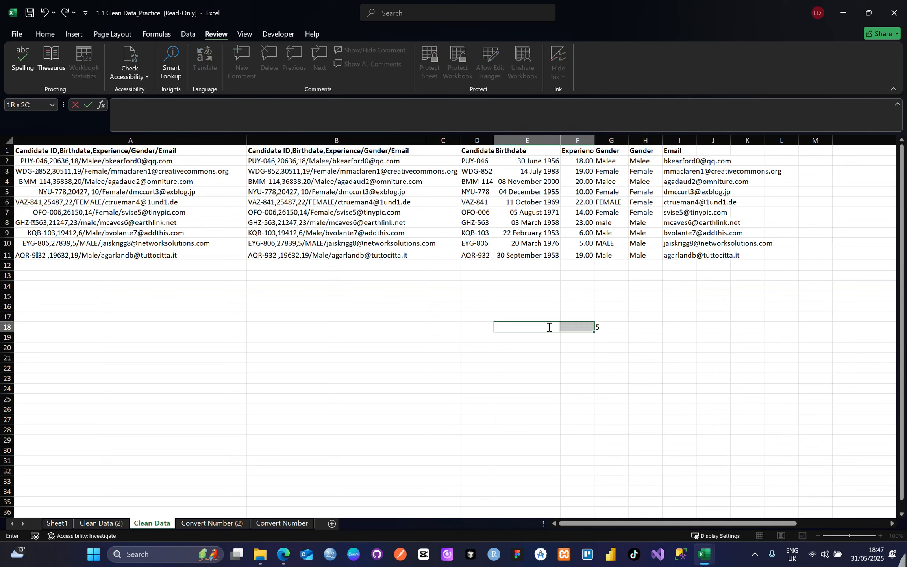
# Step: Search the gender values in H2:H11 for Malee, with Male set as the replacement text
pyautogui.moveTo(643, 163); pyautogui.dragTo(644, 257)
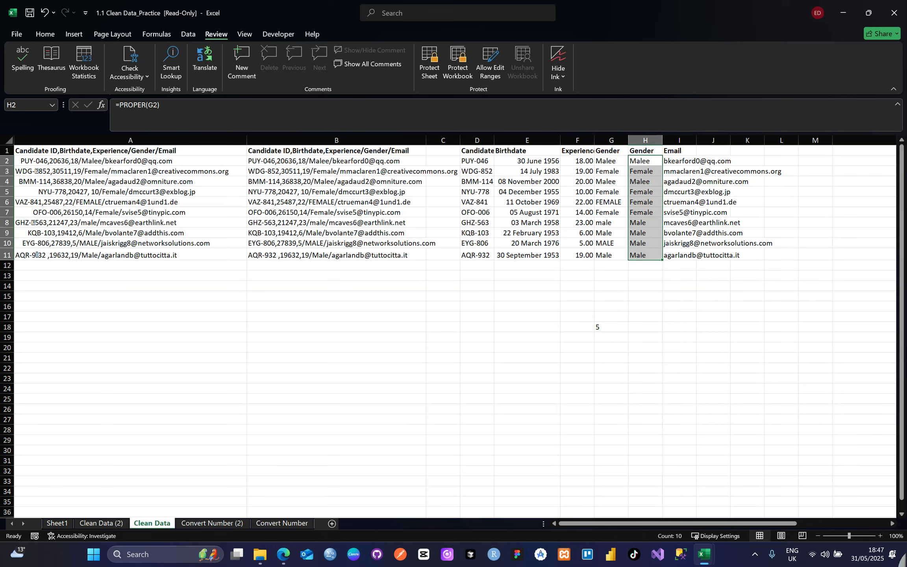
pyautogui.hotkey('ctrl', 'f')
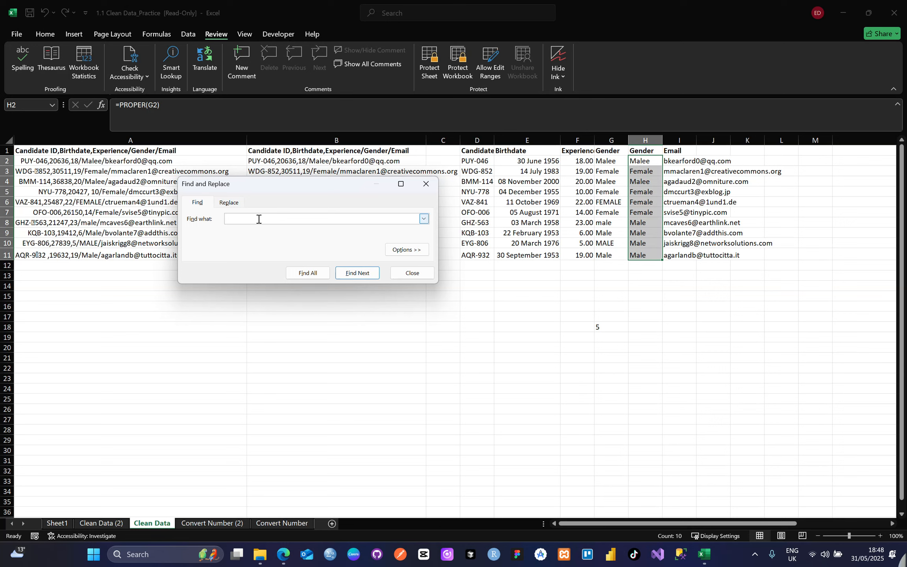
pyautogui.click(425, 219)
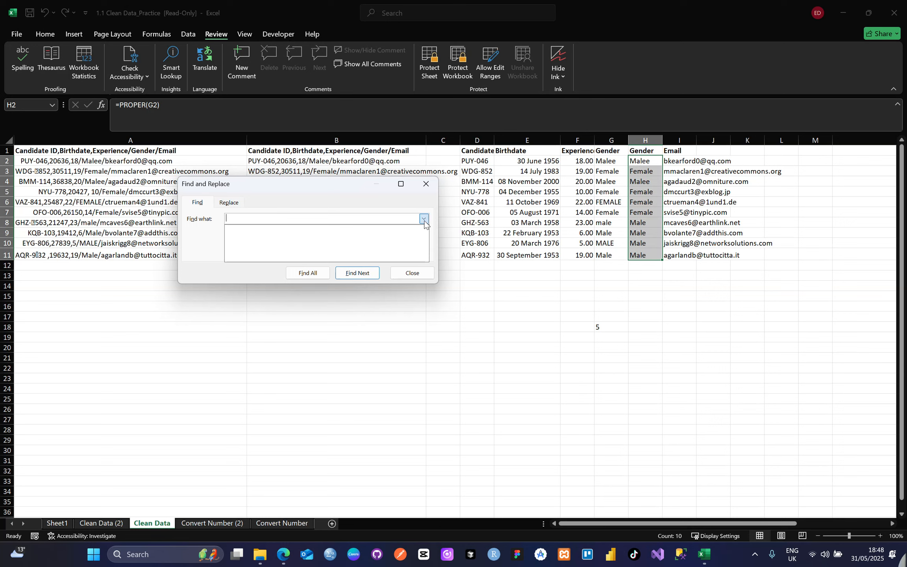
pyautogui.click(337, 219)
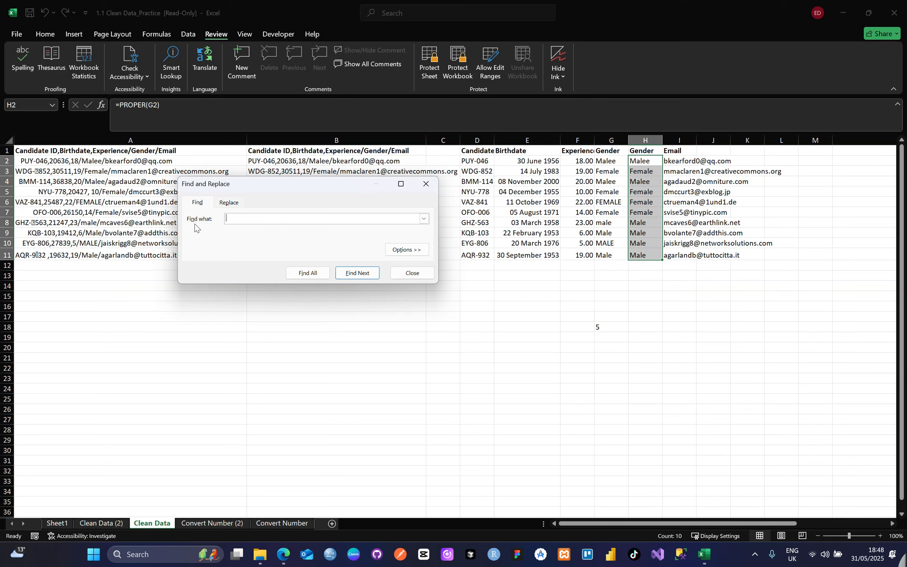
pyautogui.write('ma')
pyautogui.press('BackSpace')
pyautogui.press('BackSpace')
pyautogui.click(231, 204)
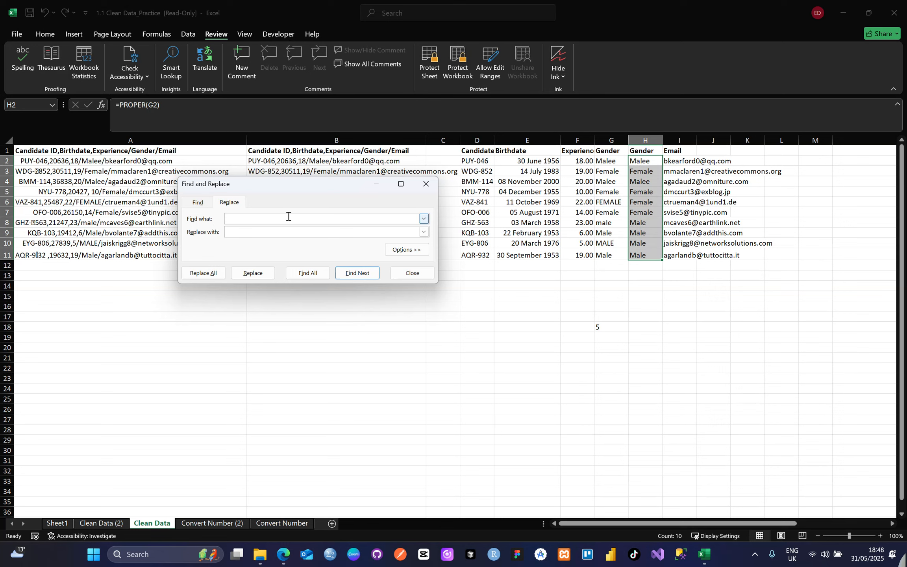
pyautogui.write('Malee')
pyautogui.write('Male')
pyautogui.click(308, 277)
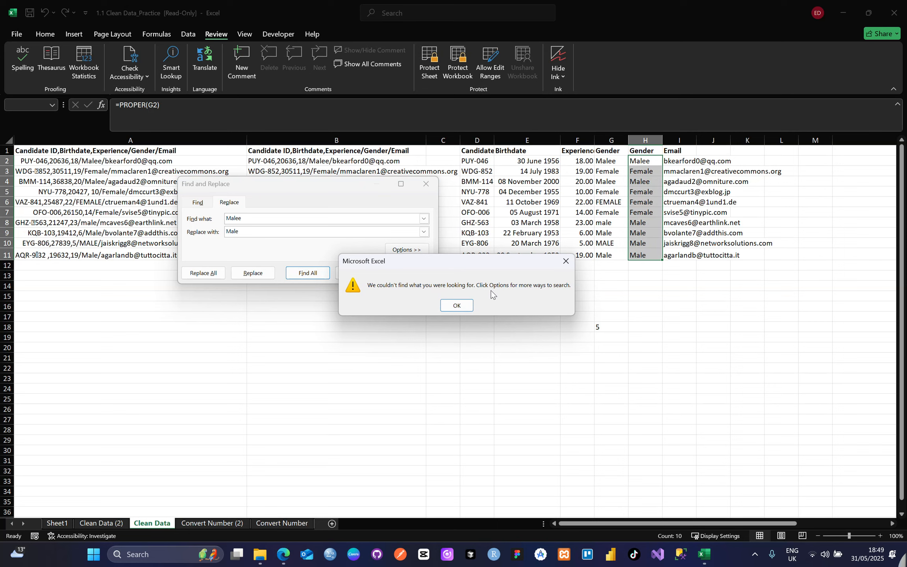
pyautogui.click(458, 306)
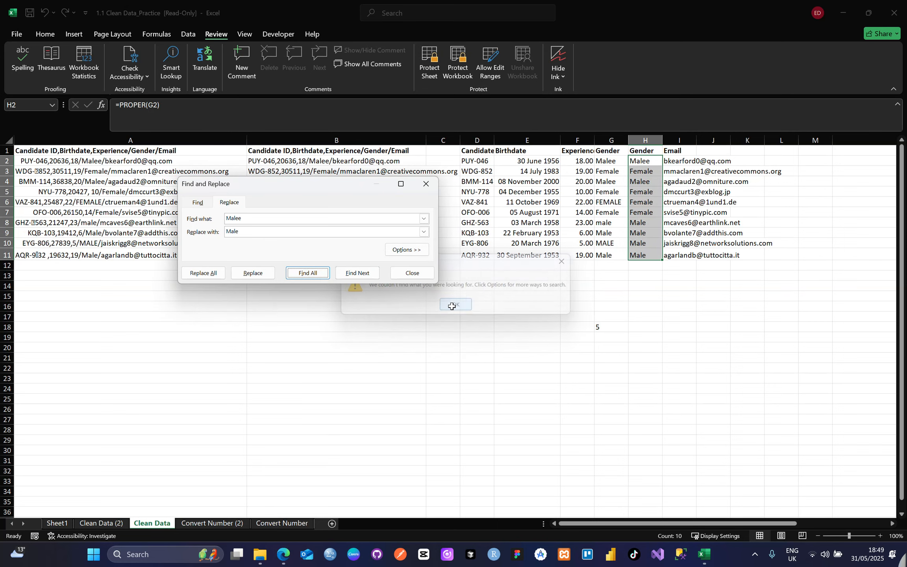
# Step: Try to replace all occurrences of Malee with Male in H2:H11, and close Find and Replace
pyautogui.click(203, 272)
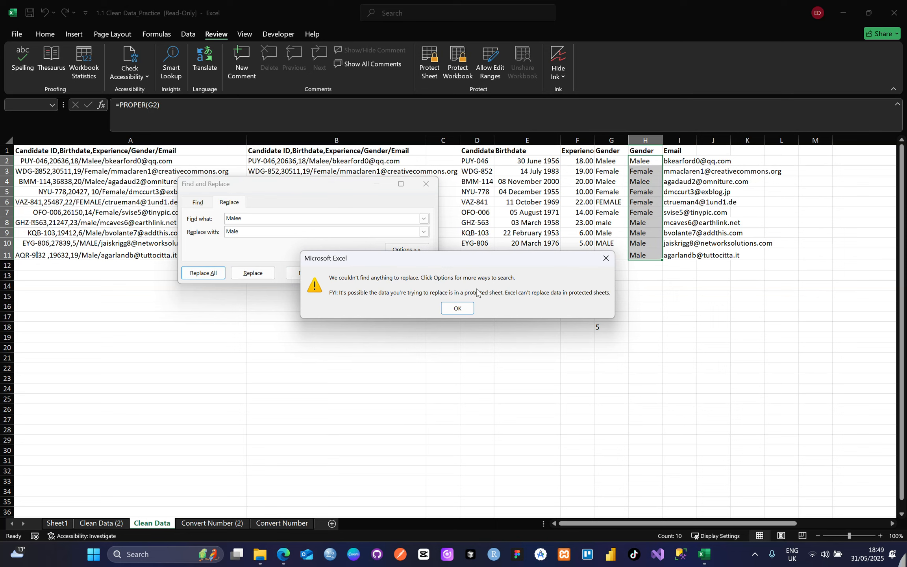
pyautogui.click(457, 308)
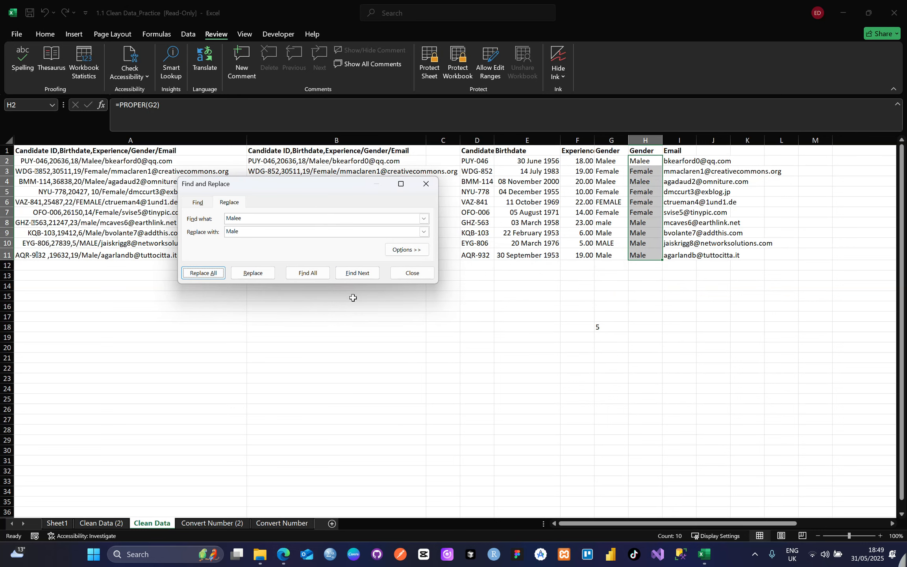
pyautogui.click(426, 184)
pyautogui.click(652, 349)
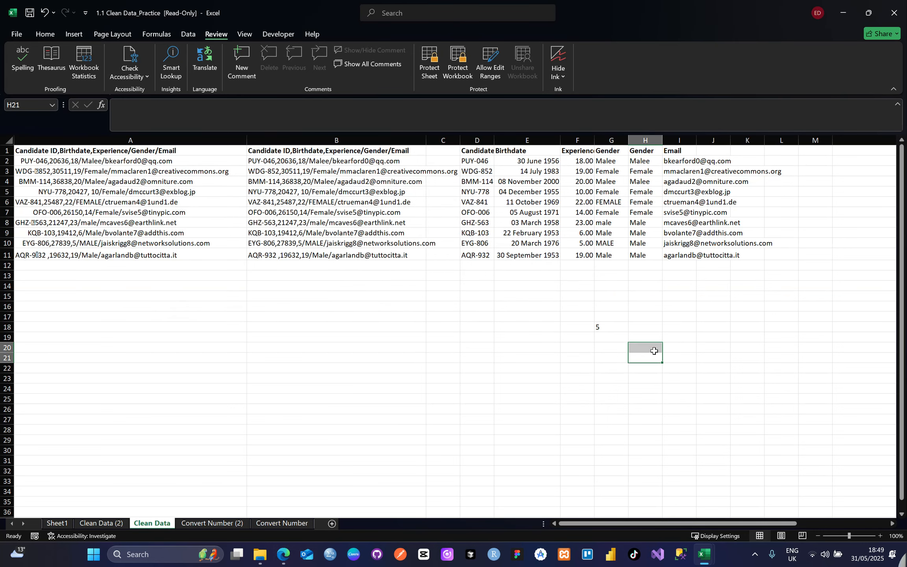
# Step: Inspect the formula behind the first value of the new Gender column in H2
pyautogui.click(642, 154)
pyautogui.moveTo(643, 153); pyautogui.dragTo(649, 201)
pyautogui.click(643, 169)
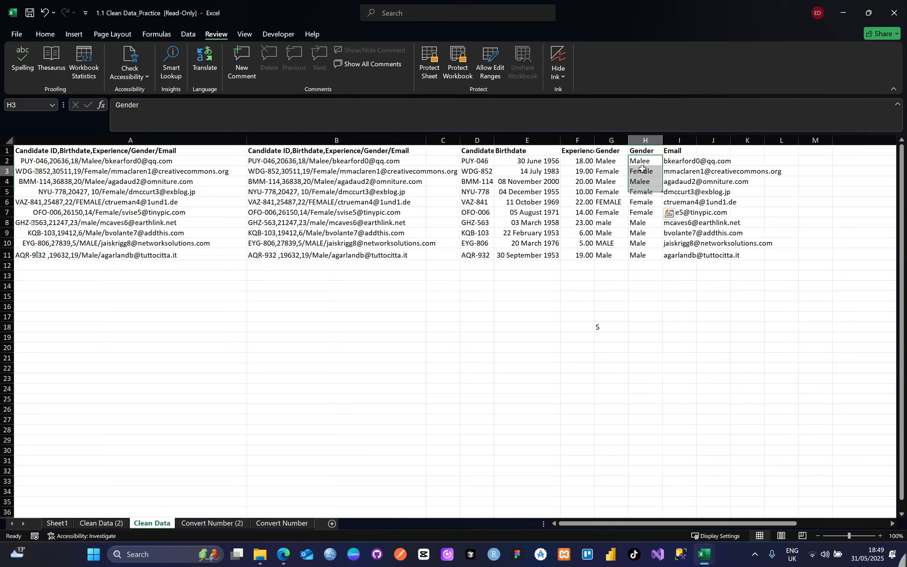
pyautogui.doubleClick(641, 162)
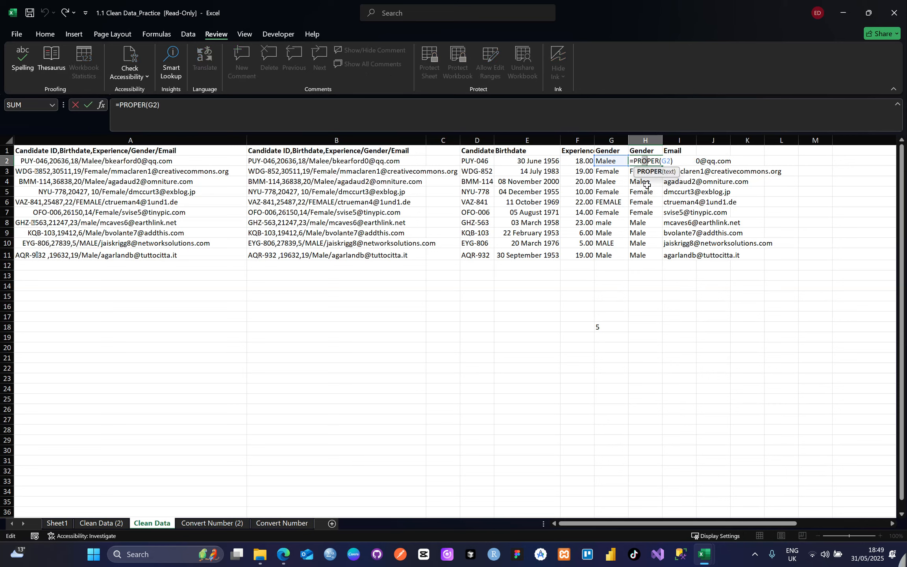
pyautogui.click(677, 162)
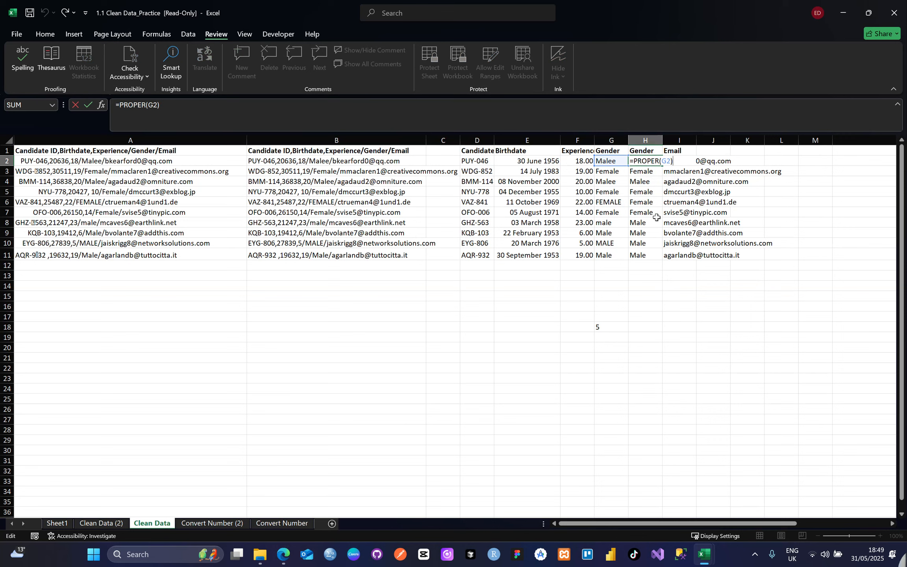
pyautogui.press('Return')
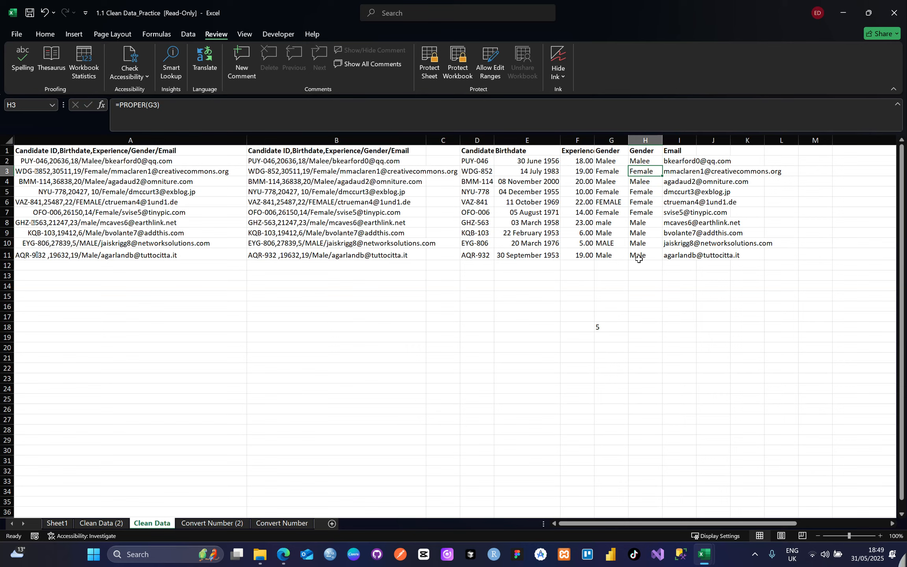
pyautogui.press('Up')
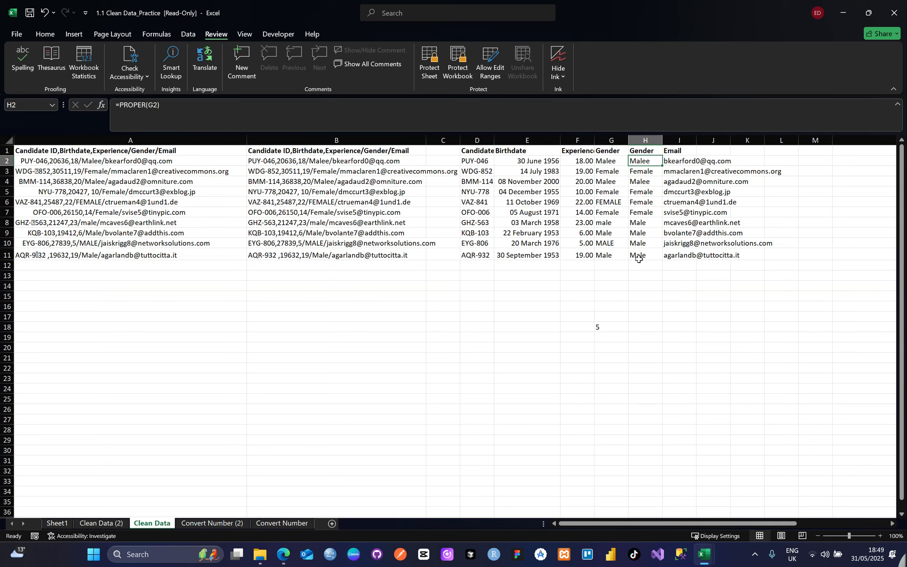
# Step: Convert the gender formulas in H2:H11 to static values by copying them and pasting values over the same cells
pyautogui.hotkey('shift', 'Down')
pyautogui.hotkey('shift', 'Down')
pyautogui.hotkey('shift', 'Down')
pyautogui.hotkey('shift', 'Down')
pyautogui.hotkey('shift', 'Down')
pyautogui.hotkey('shift', 'Down')
pyautogui.hotkey('shift', 'Down')
pyautogui.hotkey('shift', 'Down')
pyautogui.hotkey('shift', 'Down')
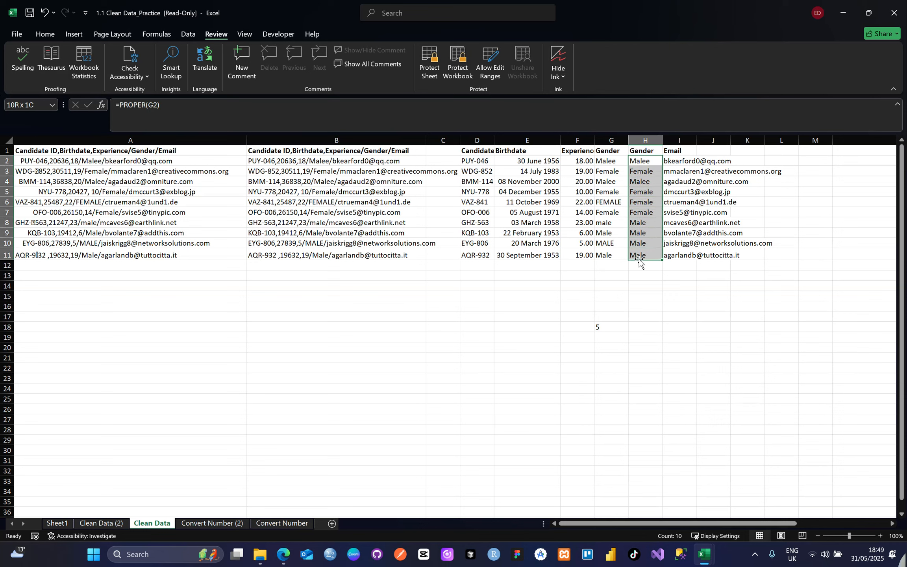
pyautogui.hotkey('ctrl', 'c')
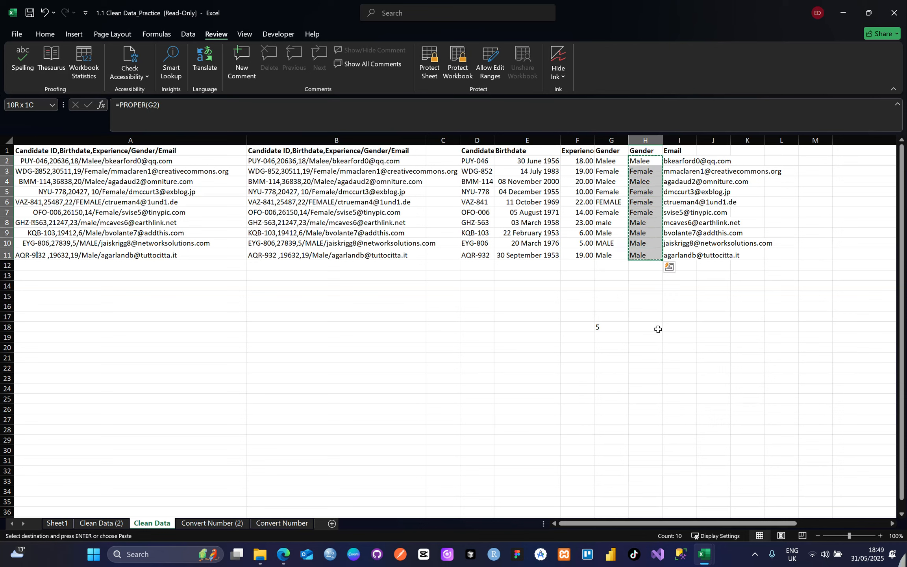
pyautogui.click(644, 159)
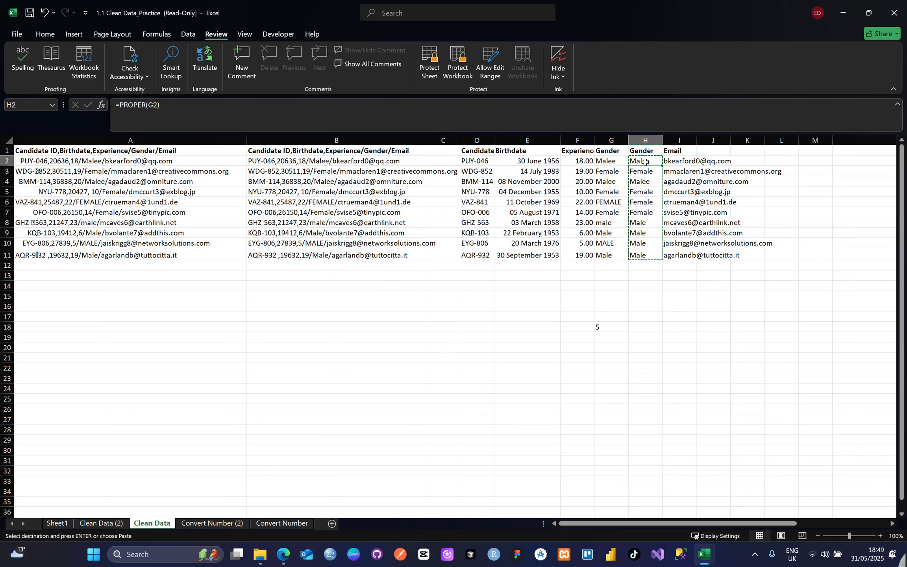
pyautogui.rightClick(645, 162)
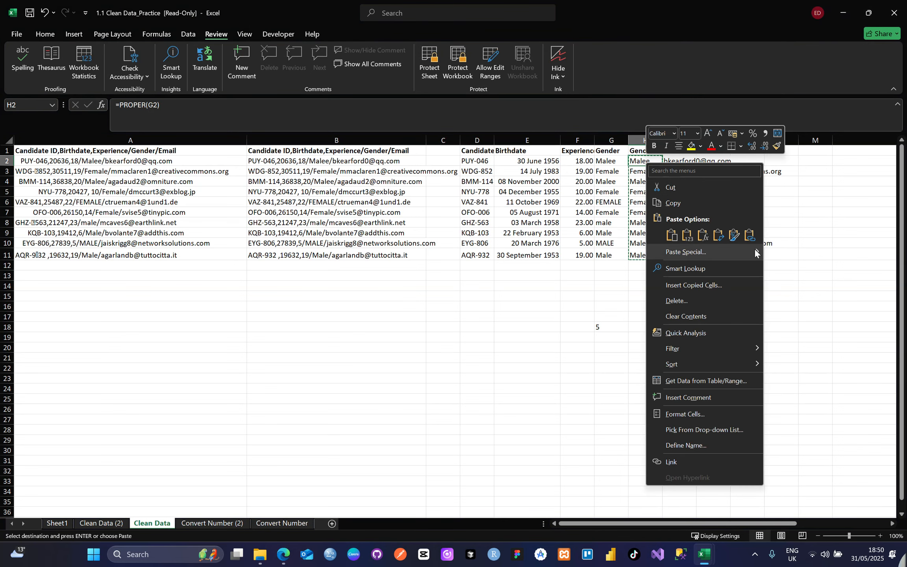
pyautogui.moveTo(756, 252)
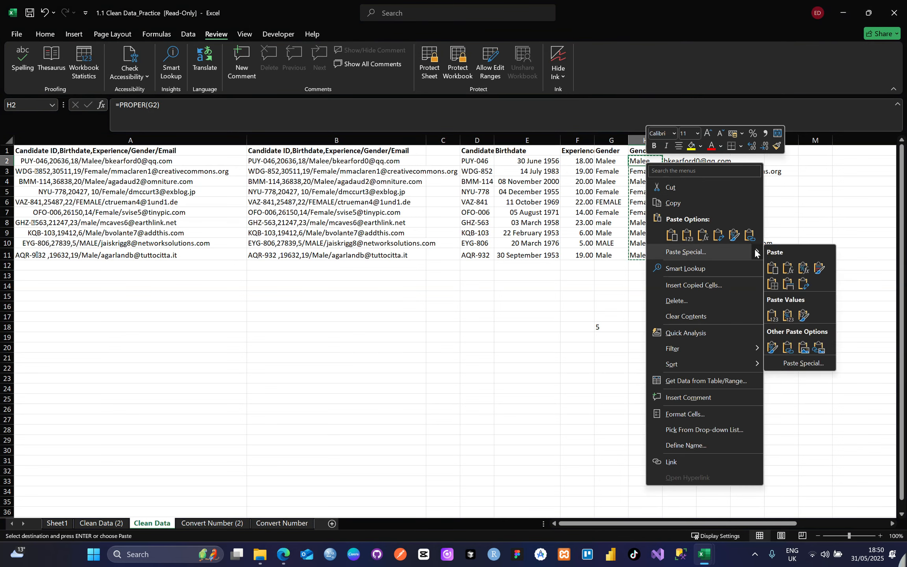
pyautogui.click(775, 316)
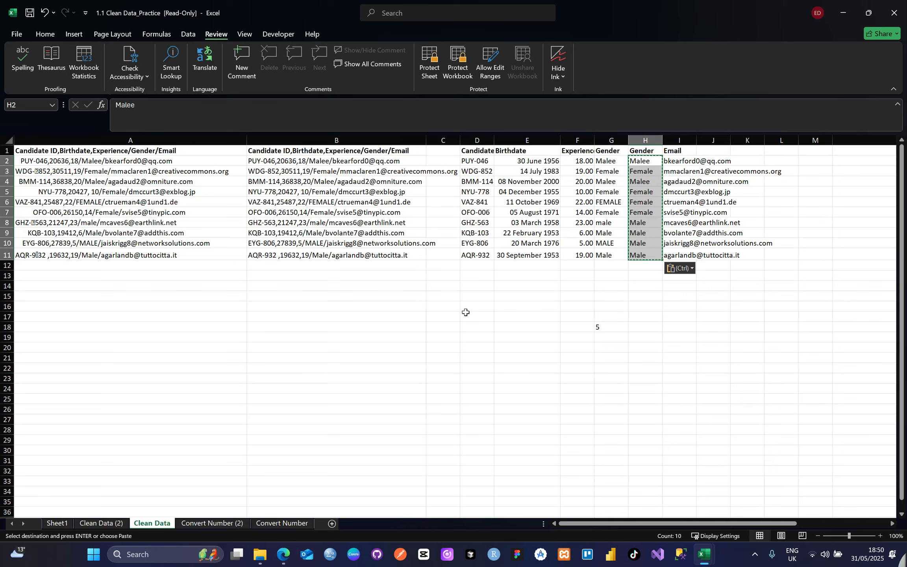
# Step: Replace all occurrences of Malee with Male in H2:H11, and close Find and Replace
pyautogui.hotkey('ctrl', 'f')
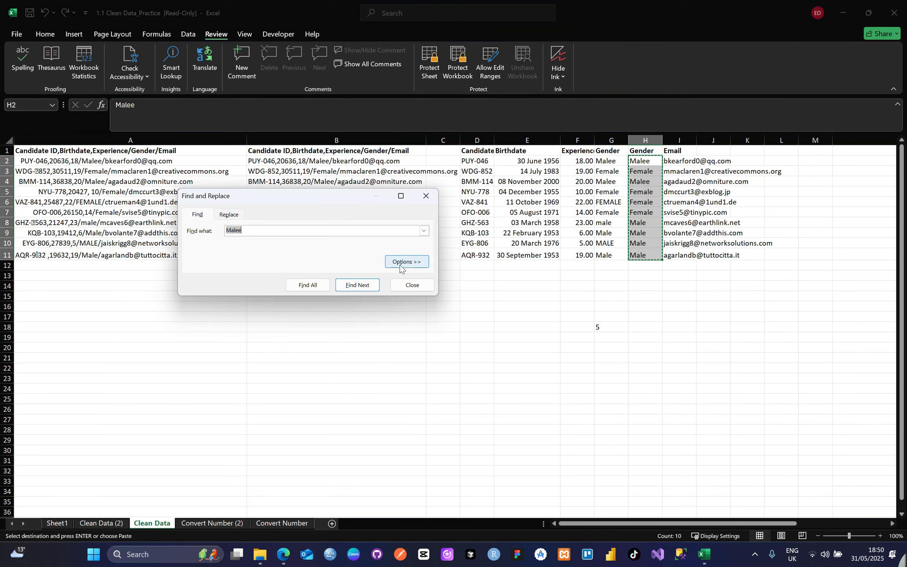
pyautogui.click(231, 215)
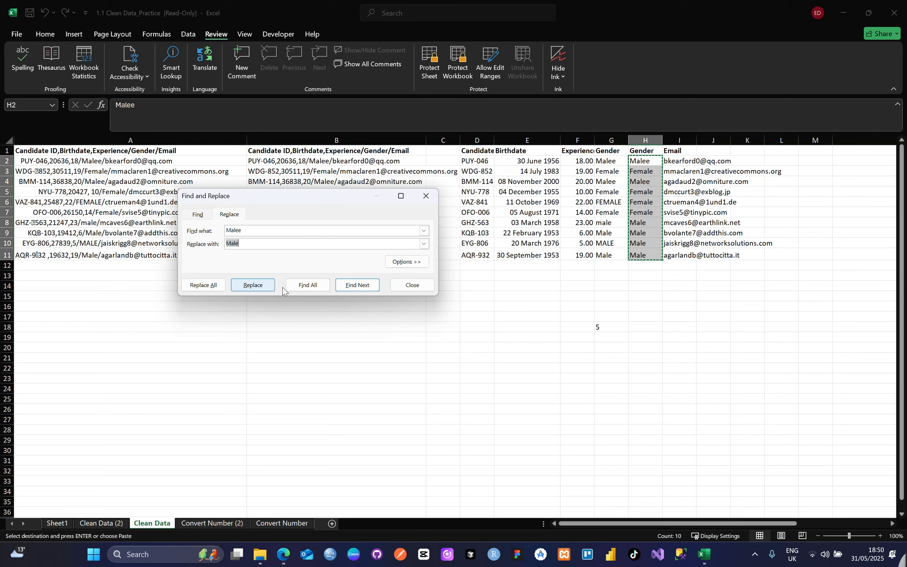
pyautogui.click(213, 290)
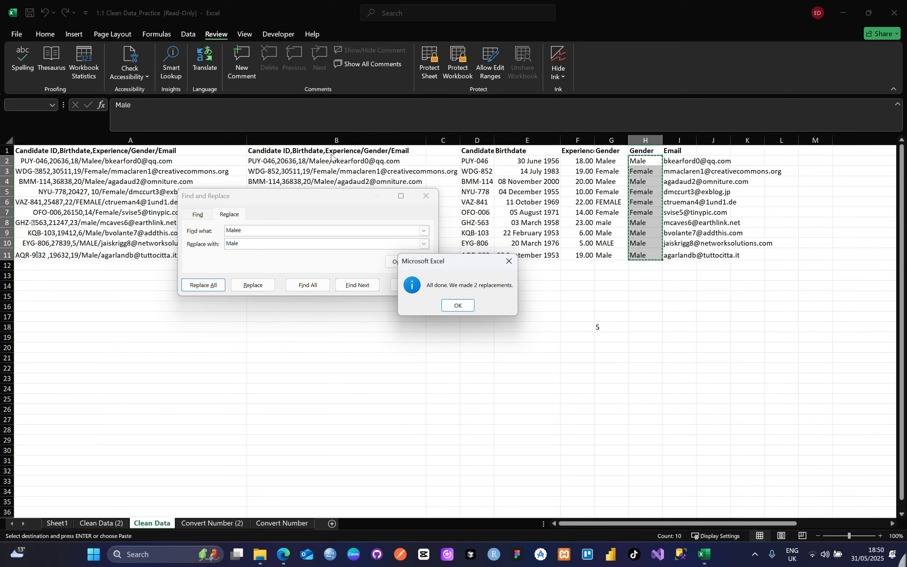
pyautogui.click(458, 306)
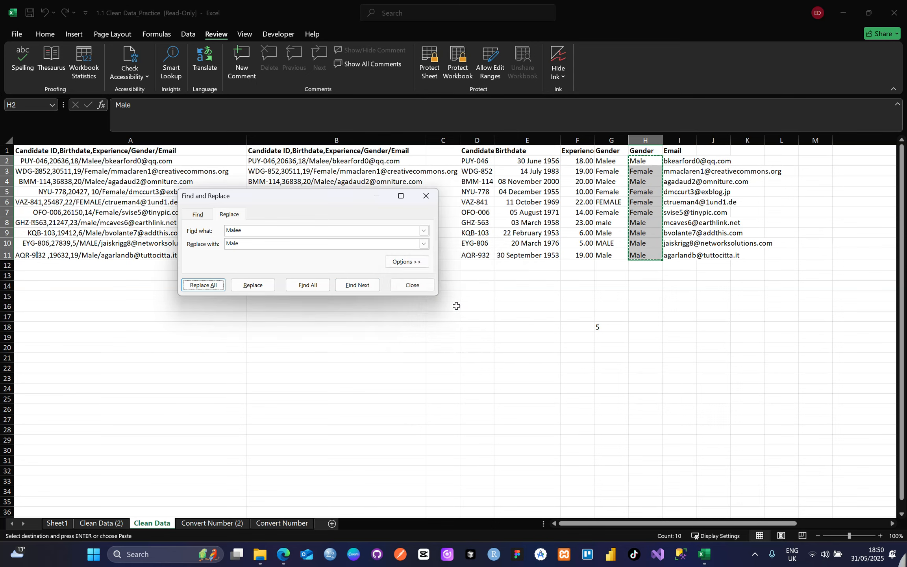
pyautogui.click(430, 197)
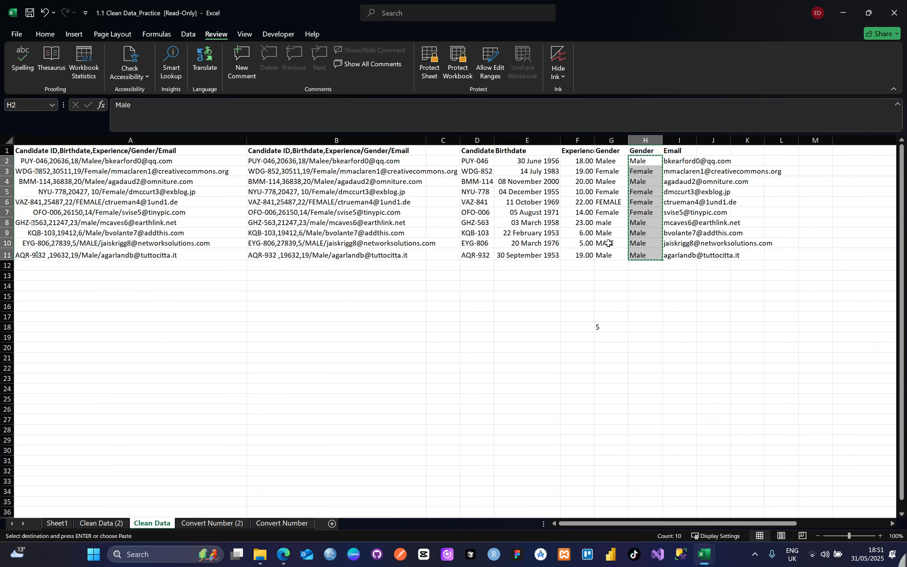
# Step: Insert two blank columns before the cleaned Gender column H
pyautogui.click(682, 138)
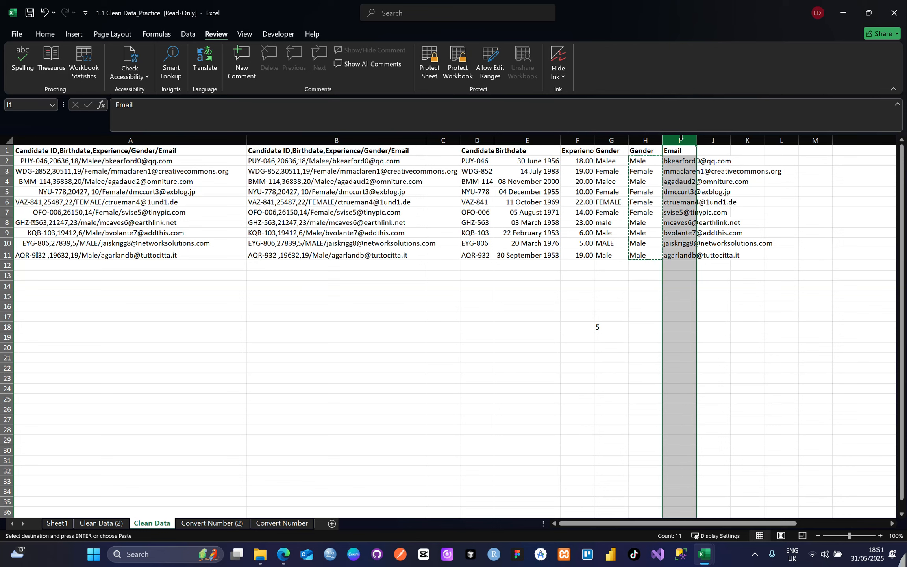
pyautogui.click(648, 141)
pyautogui.rightClick(650, 141)
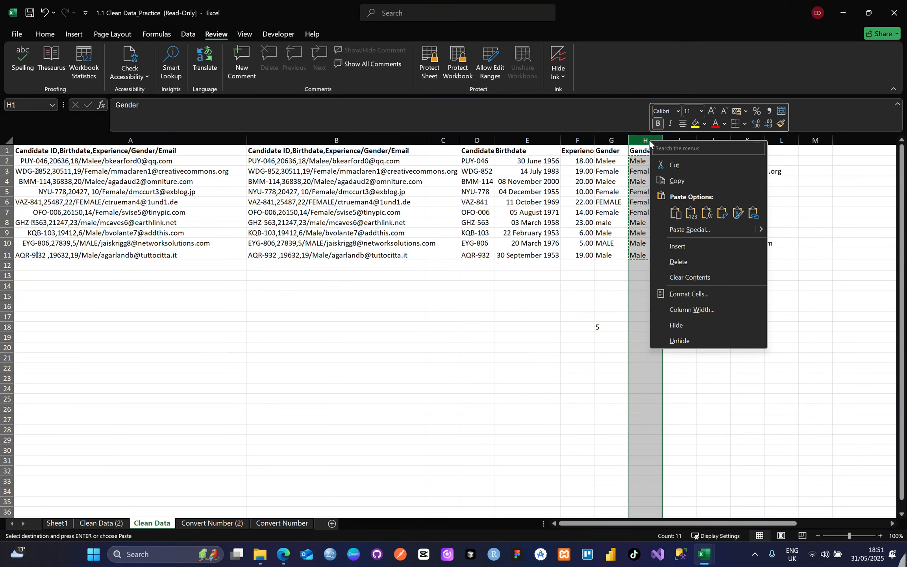
pyautogui.click(696, 245)
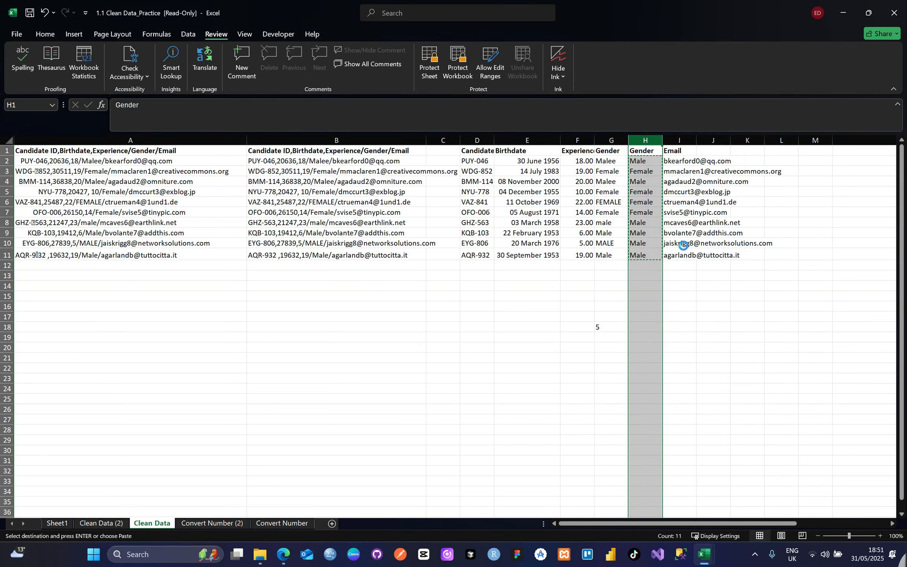
pyautogui.rightClick(647, 141)
pyautogui.click(679, 249)
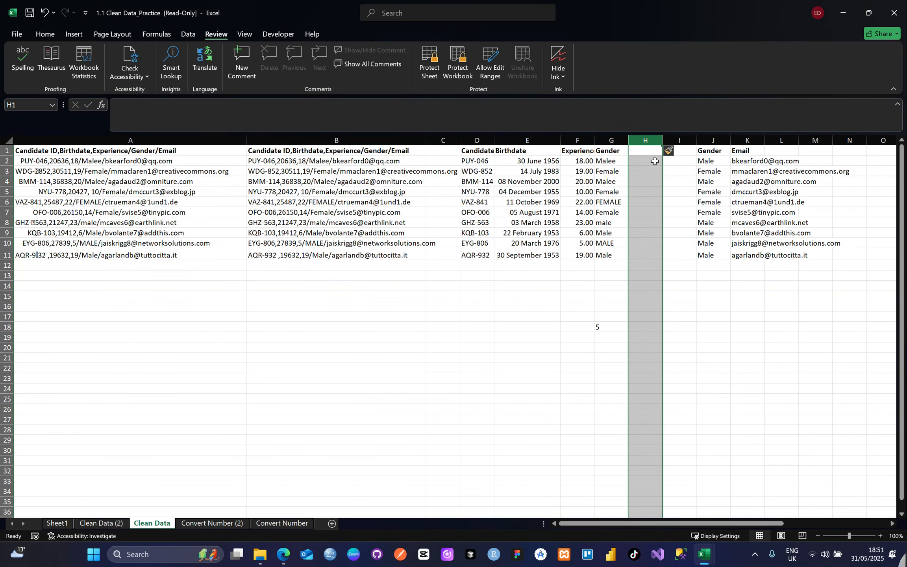
# Step: Enter the header Gender in H1 and I1 above the two blank columns
pyautogui.click(648, 150)
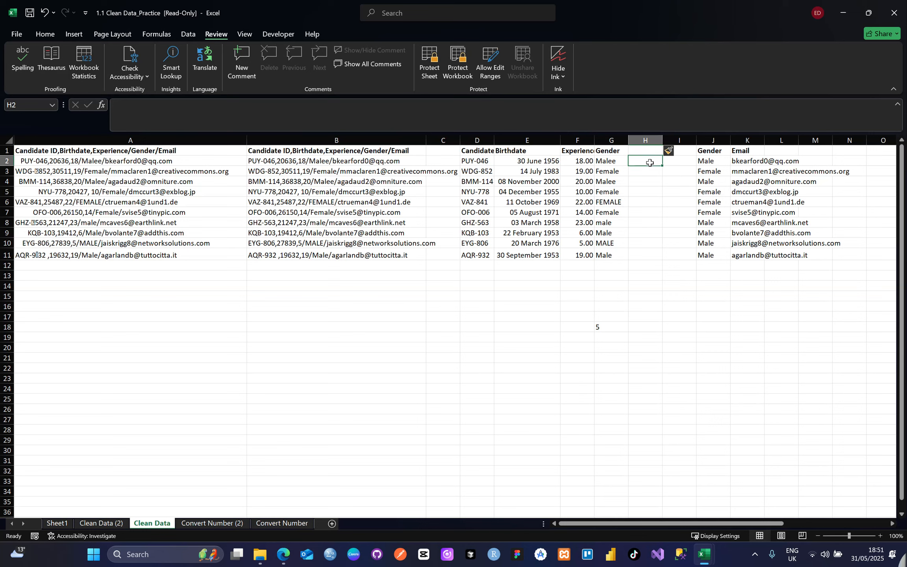
pyautogui.write('G')
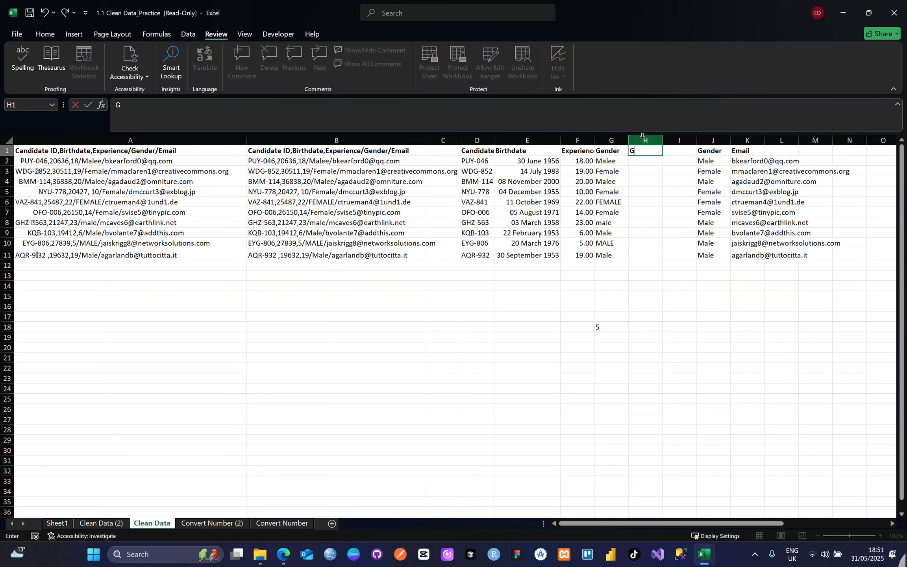
pyautogui.write('ender')
pyautogui.click(674, 151)
pyautogui.write('Gender')
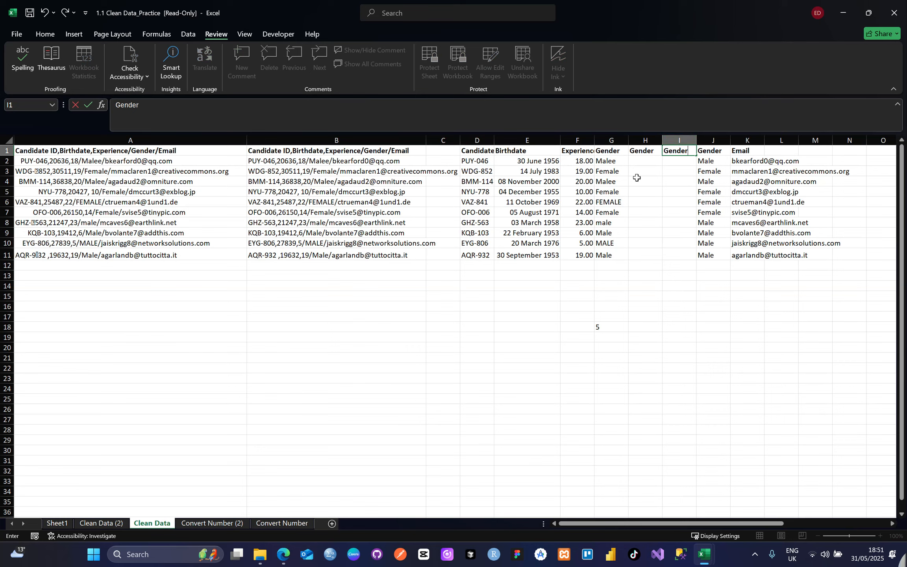
# Step: Enter =PROPER(G2) in H2 and fill the formula down through H11
pyautogui.click(645, 161)
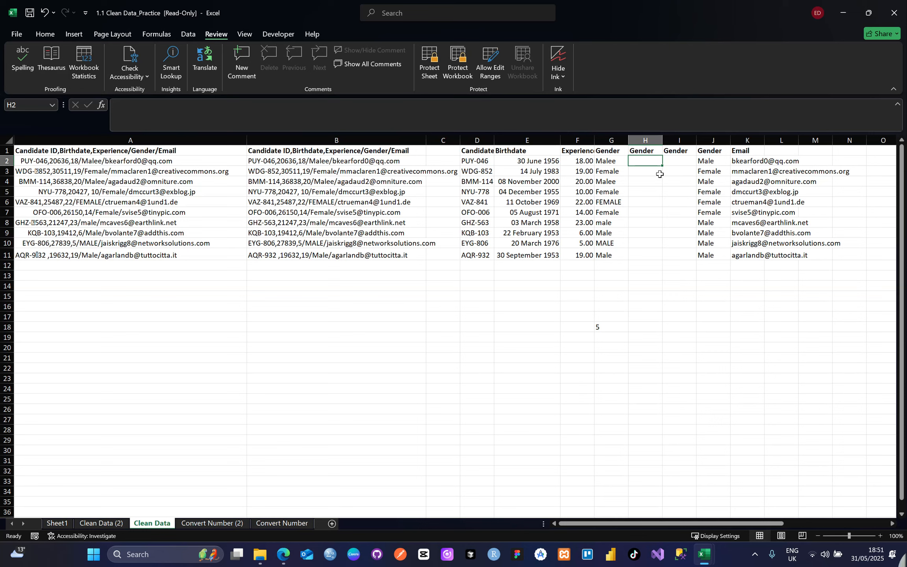
pyautogui.write('=p')
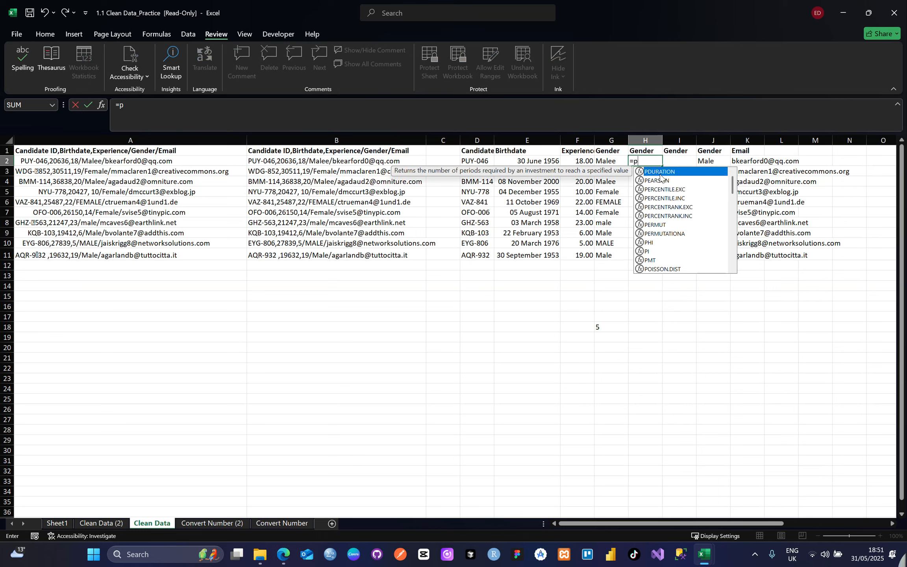
pyautogui.write('roper(')
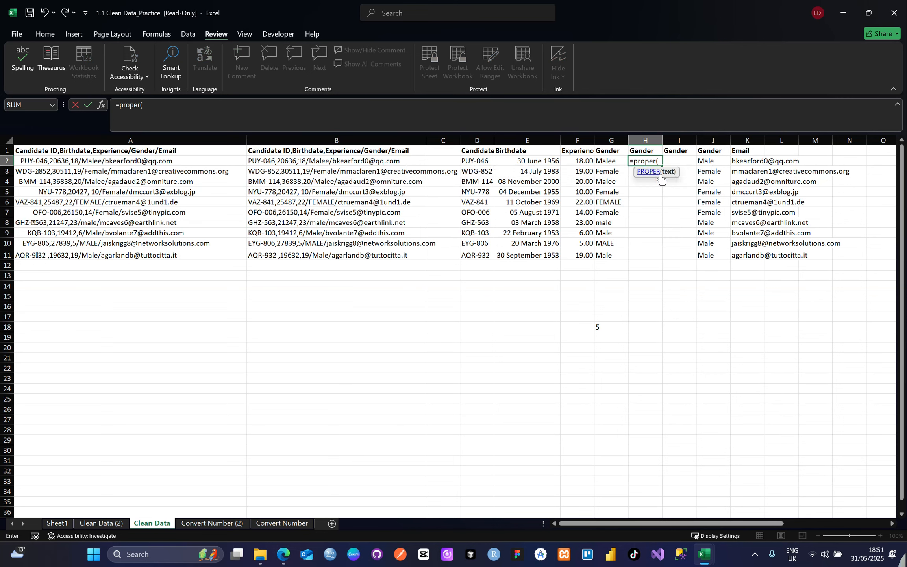
pyautogui.click(619, 161)
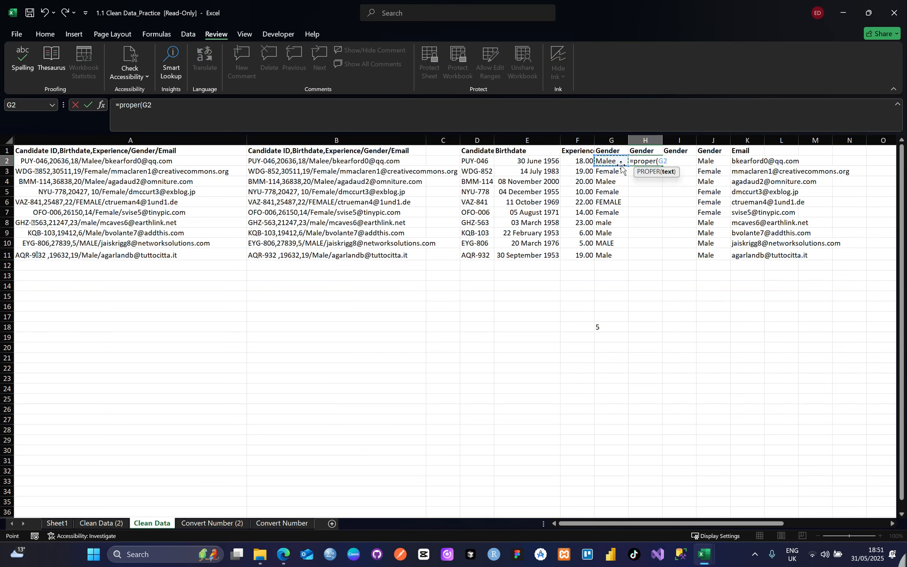
pyautogui.write(')')
pyautogui.press('Return')
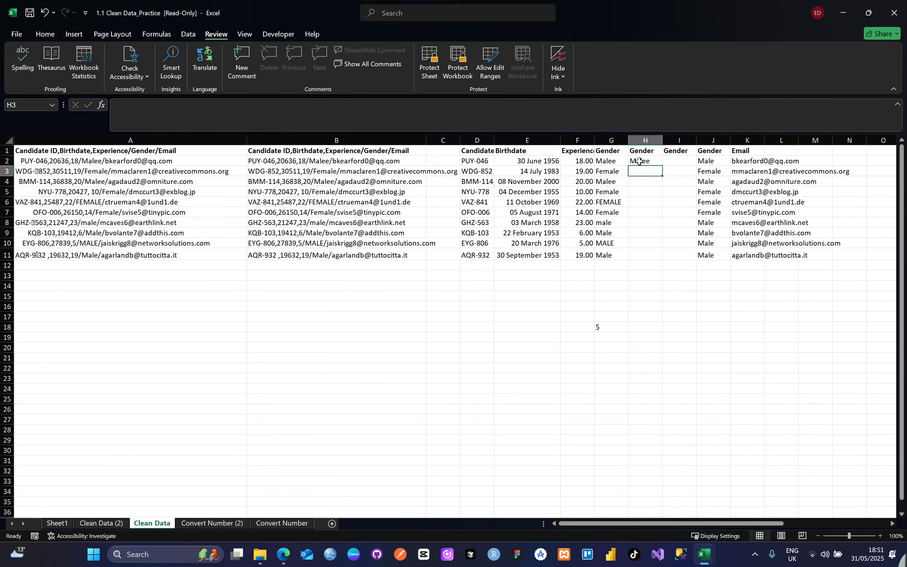
pyautogui.click(650, 161)
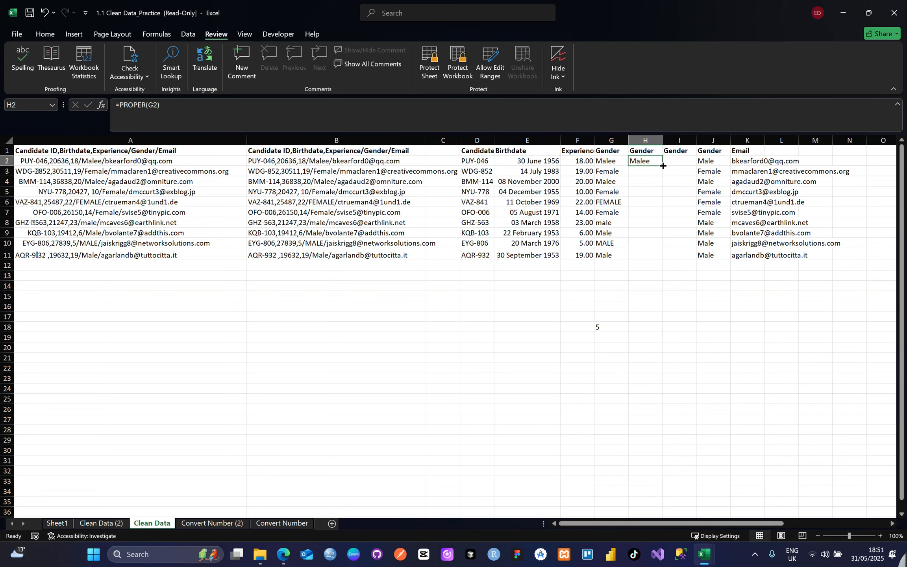
pyautogui.doubleClick(663, 166)
# Step: Enter =IF(H2="Malee","Male",H2) in I2 to correct the misspelled gender value
pyautogui.click(679, 164)
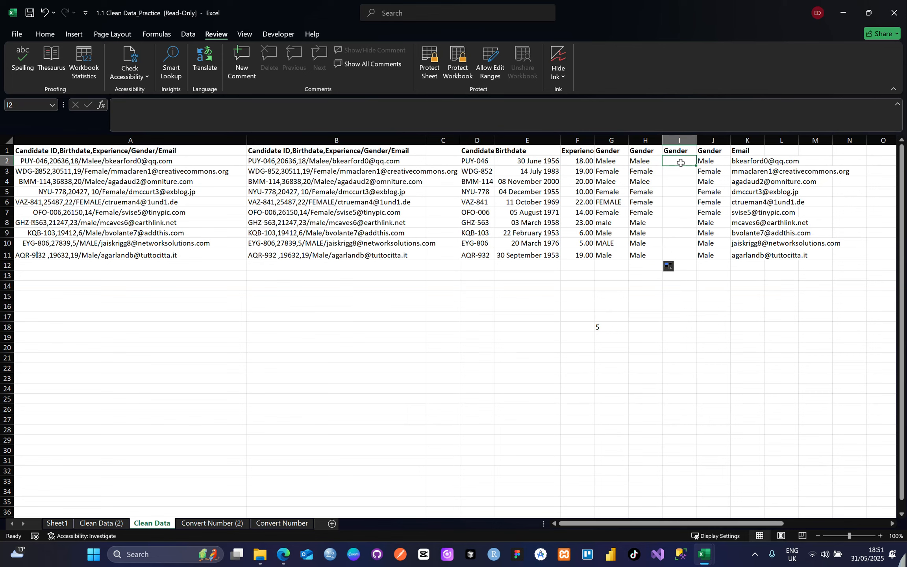
pyautogui.write('=')
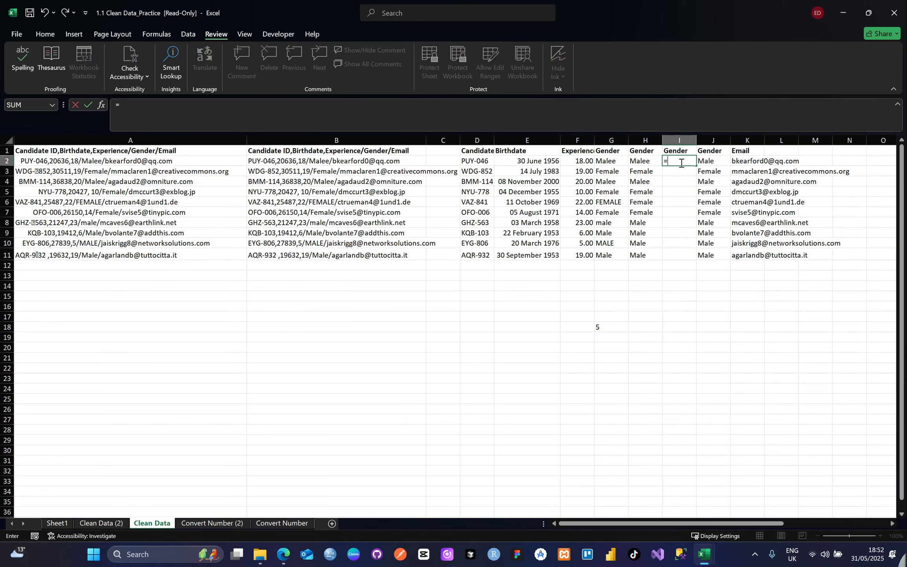
pyautogui.write('if')
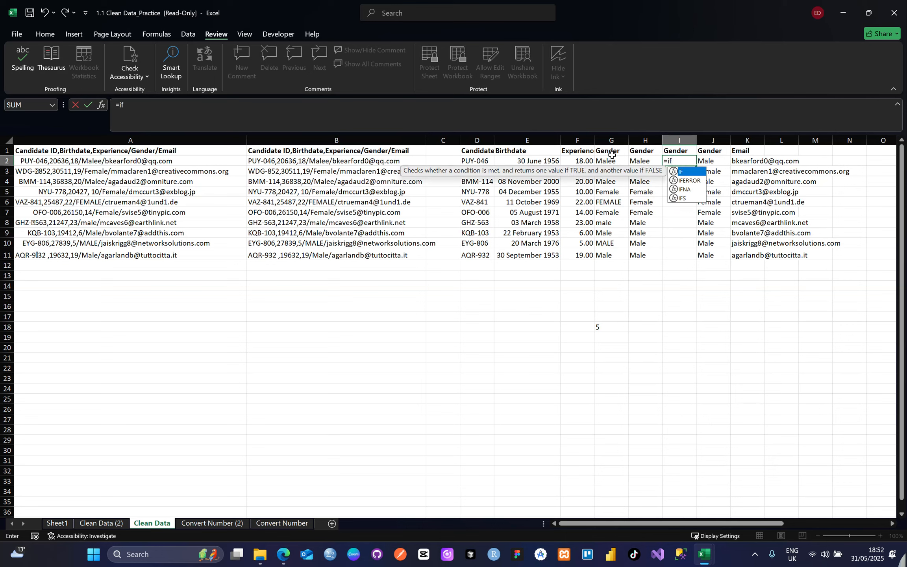
pyautogui.doubleClick(692, 172)
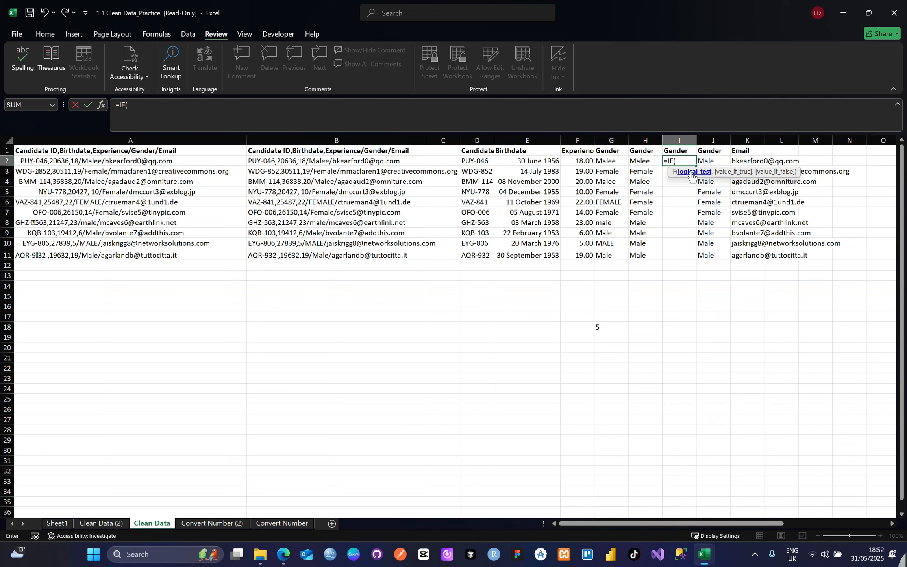
pyautogui.click(645, 161)
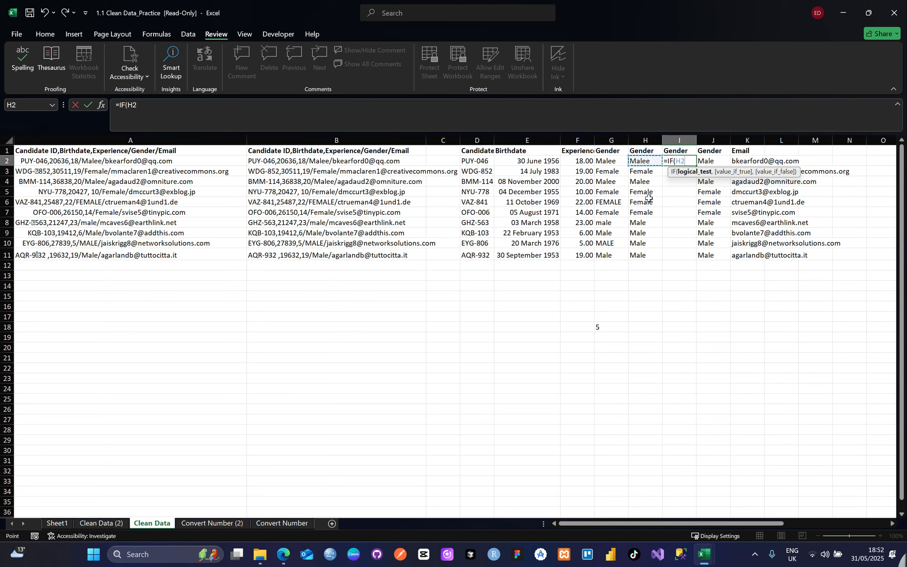
pyautogui.write('="')
pyautogui.write('Malee",')
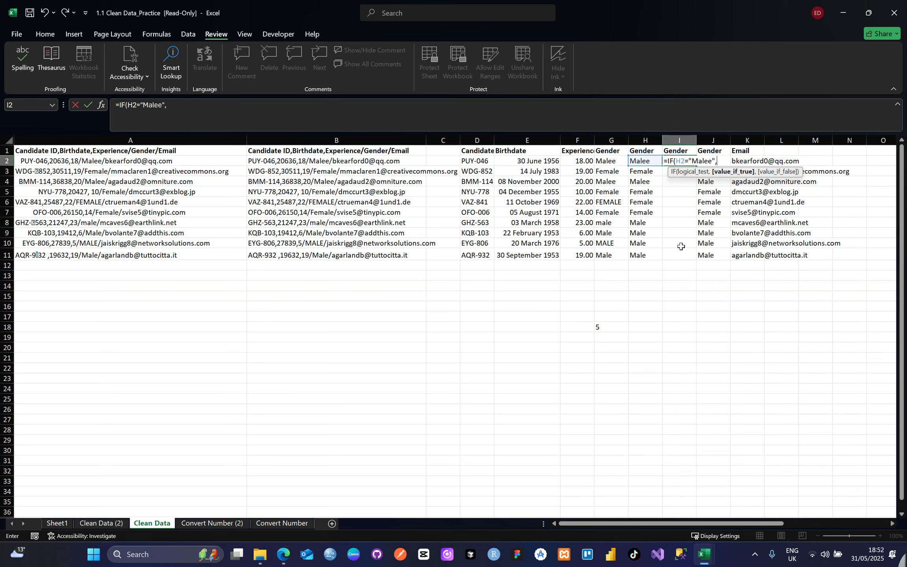
pyautogui.write('"Male",')
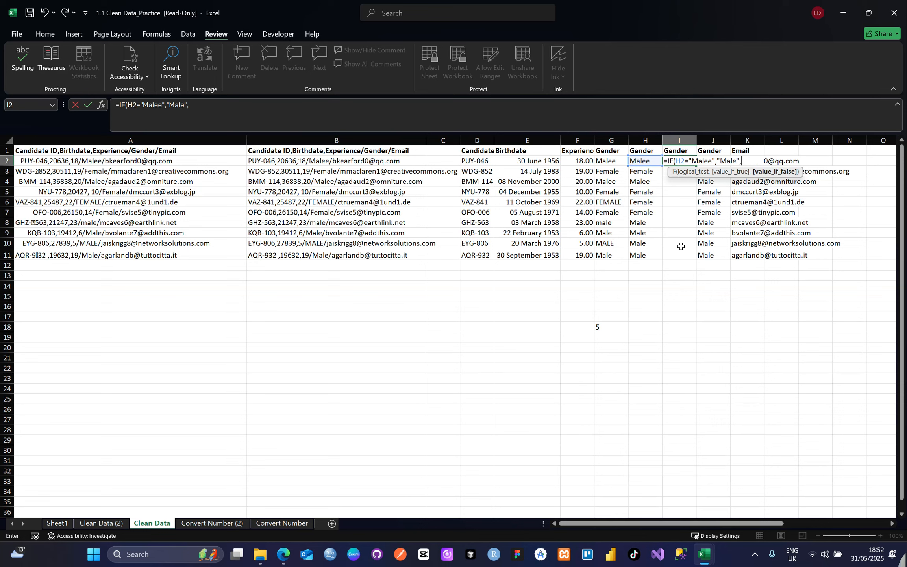
pyautogui.click(643, 162)
pyautogui.write(')')
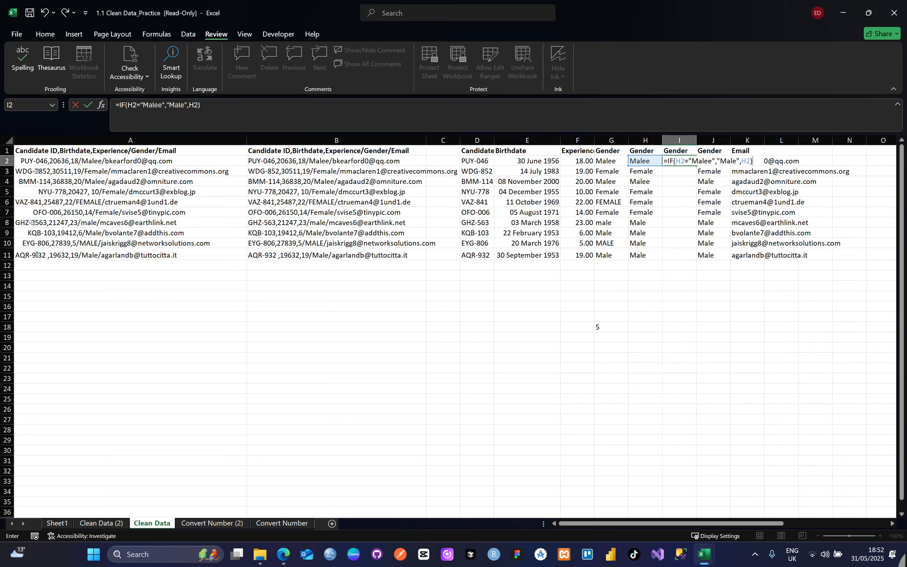
pyautogui.hotkey('alt', 'Tab')
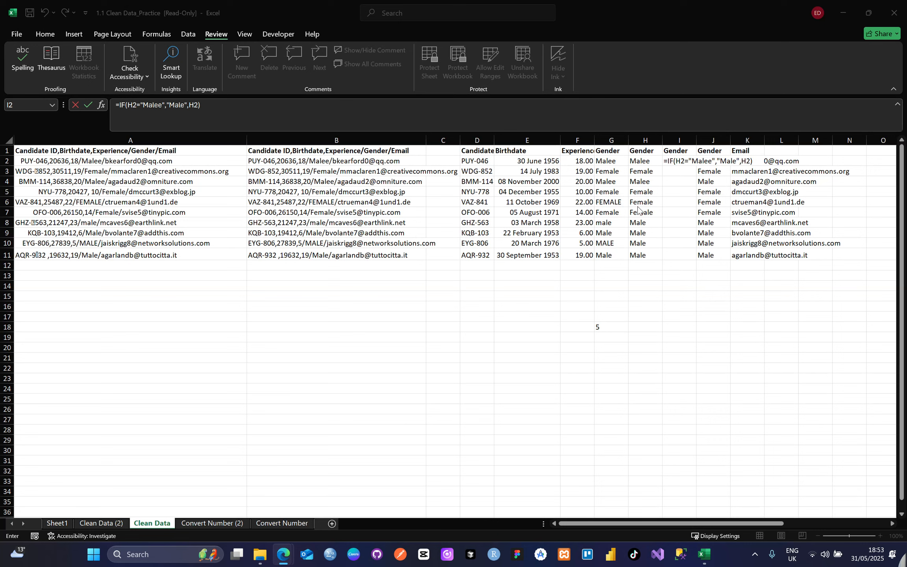
pyautogui.click(759, 161)
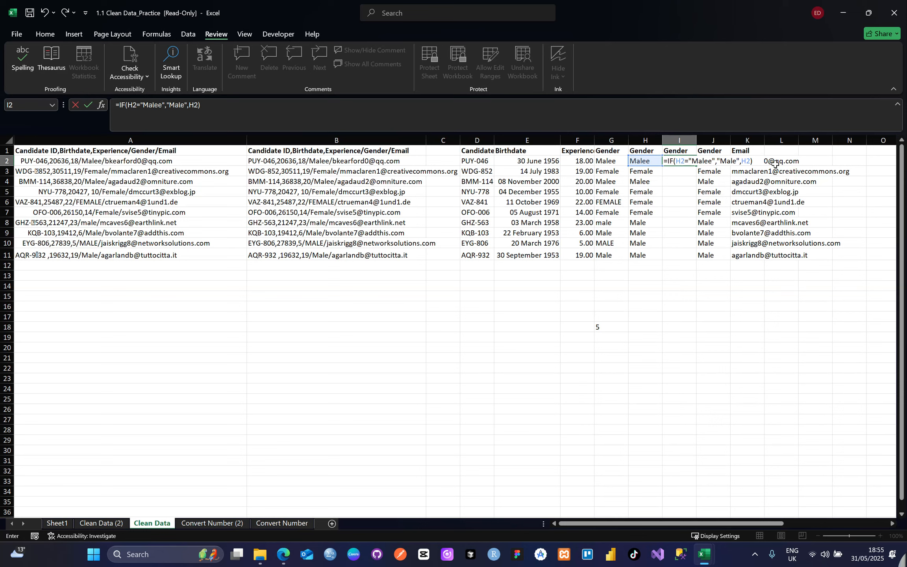
pyautogui.press('Return')
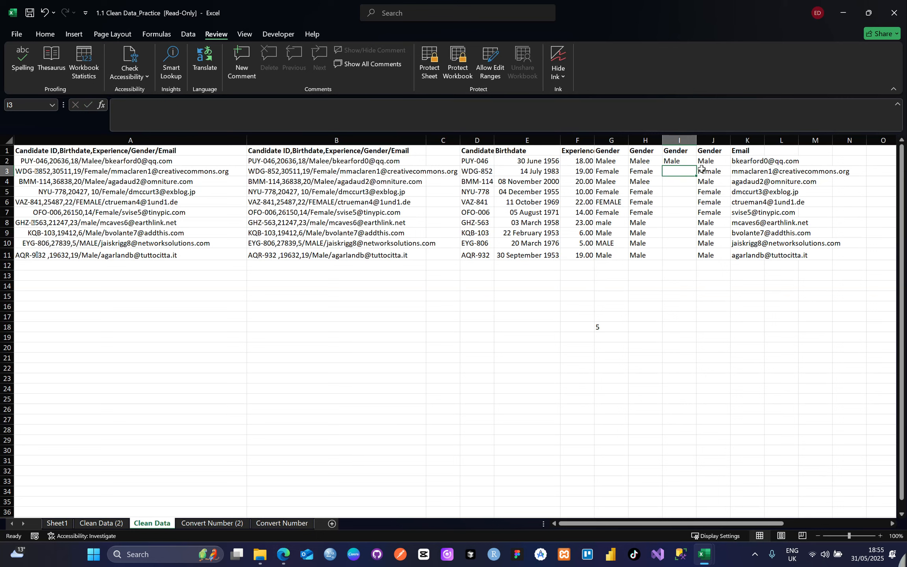
# Step: Fill the gender-correction formula in I2 down through I11
pyautogui.click(677, 159)
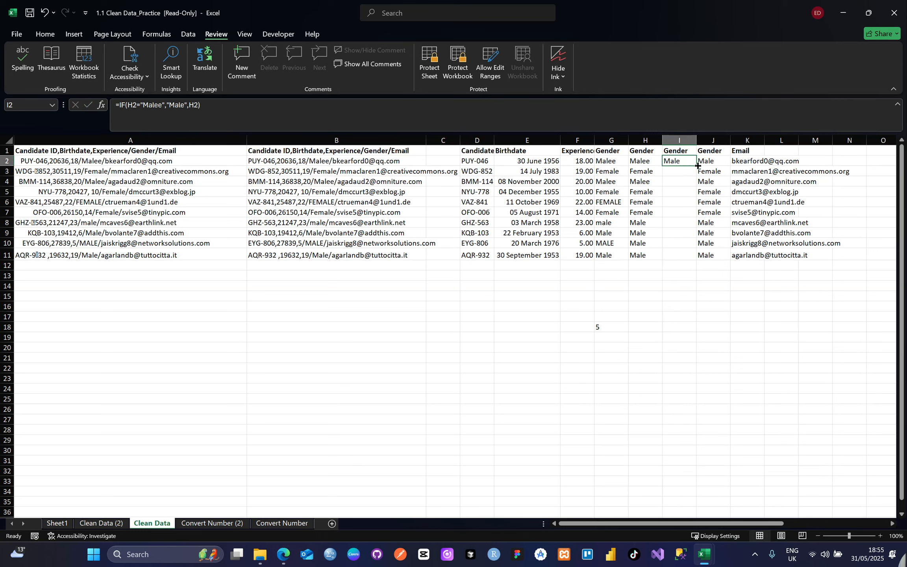
pyautogui.moveTo(696, 169); pyautogui.dragTo(696, 256)
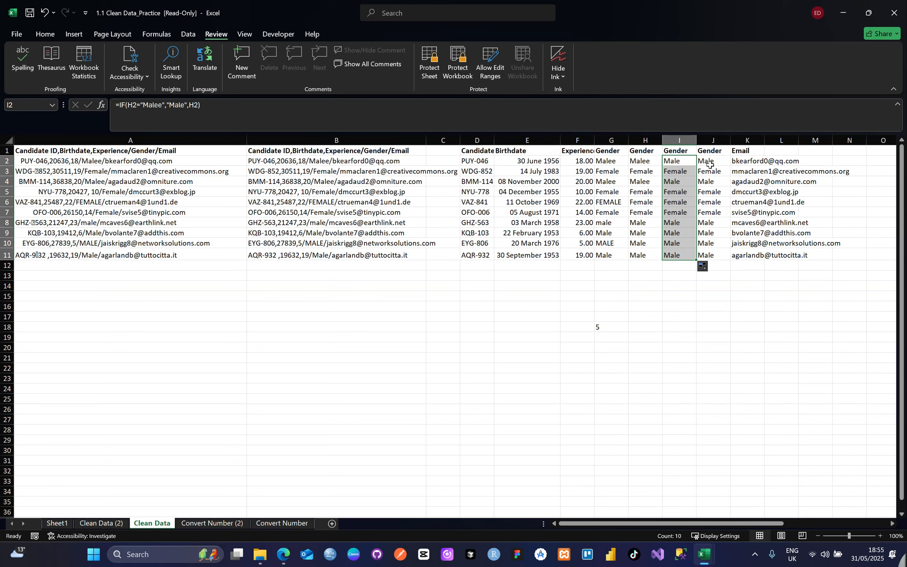
pyautogui.click(694, 163)
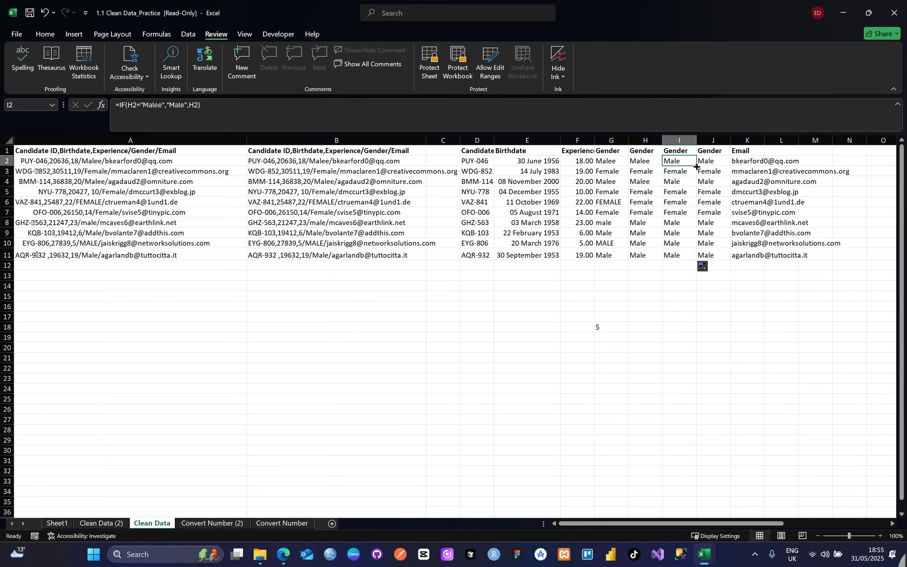
pyautogui.doubleClick(696, 164)
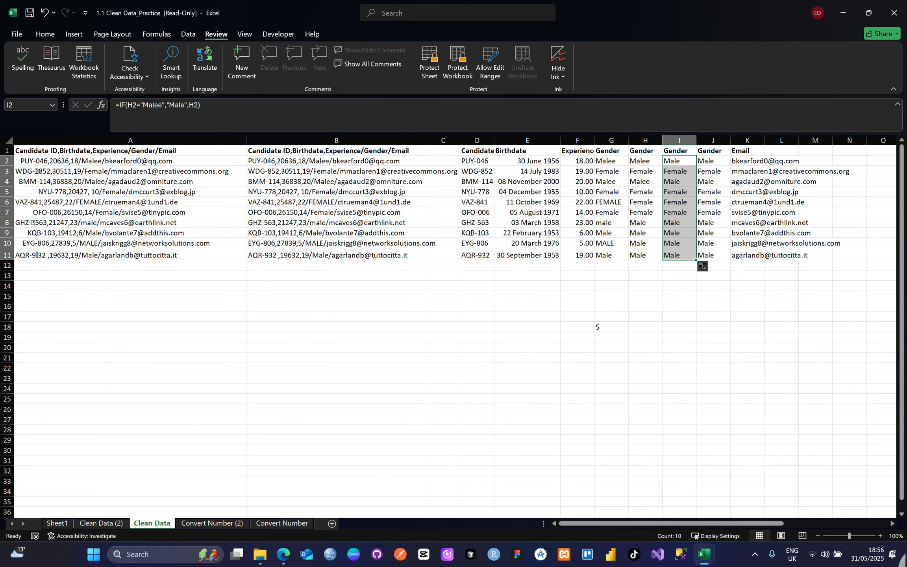
# Step: Copy the formula results in I2:I11 and paste them back over the same cells as values only
pyautogui.click(710, 163)
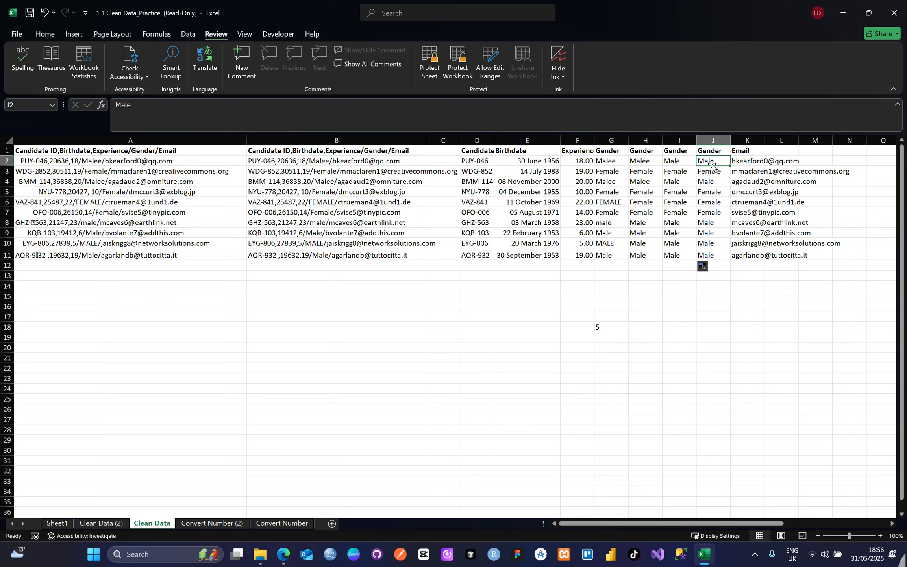
pyautogui.click(674, 158)
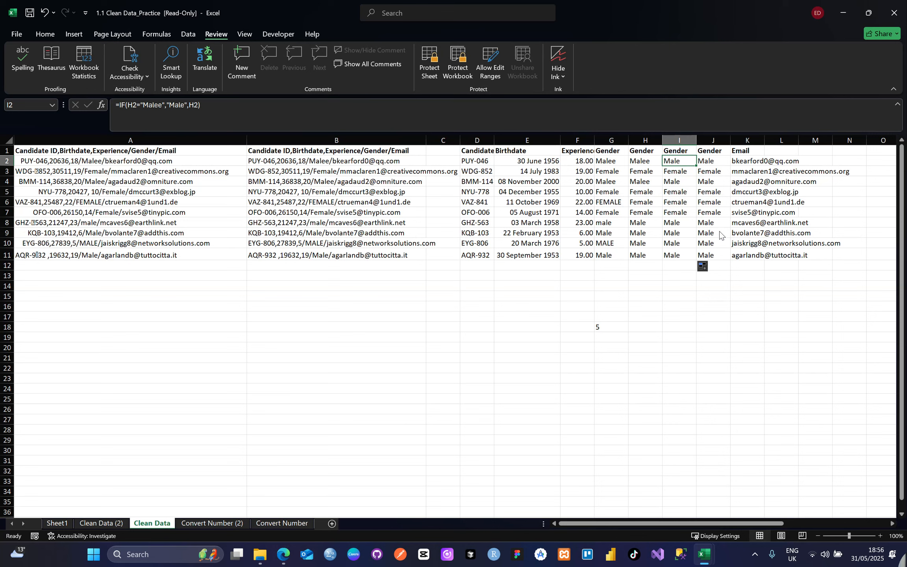
pyautogui.hotkey('shift', 'Down')
pyautogui.hotkey('shift', 'Down')
pyautogui.hotkey('shift', 'Down')
pyautogui.hotkey('shift', 'Down')
pyautogui.hotkey('shift', 'Down')
pyautogui.hotkey('shift', 'Down')
pyautogui.hotkey('shift', 'Down')
pyautogui.hotkey('shift', 'Down')
pyautogui.hotkey('shift', 'Down')
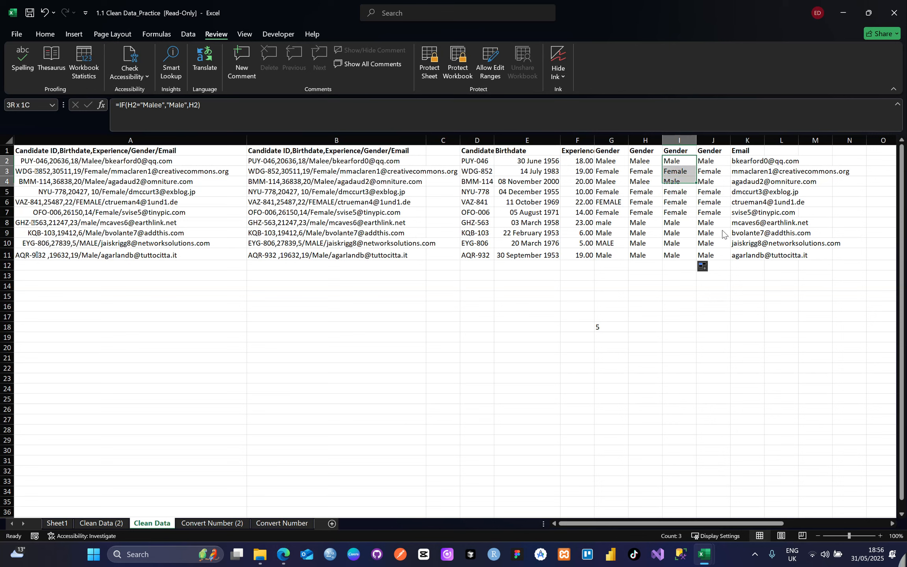
pyautogui.hotkey('ctrl', 'c')
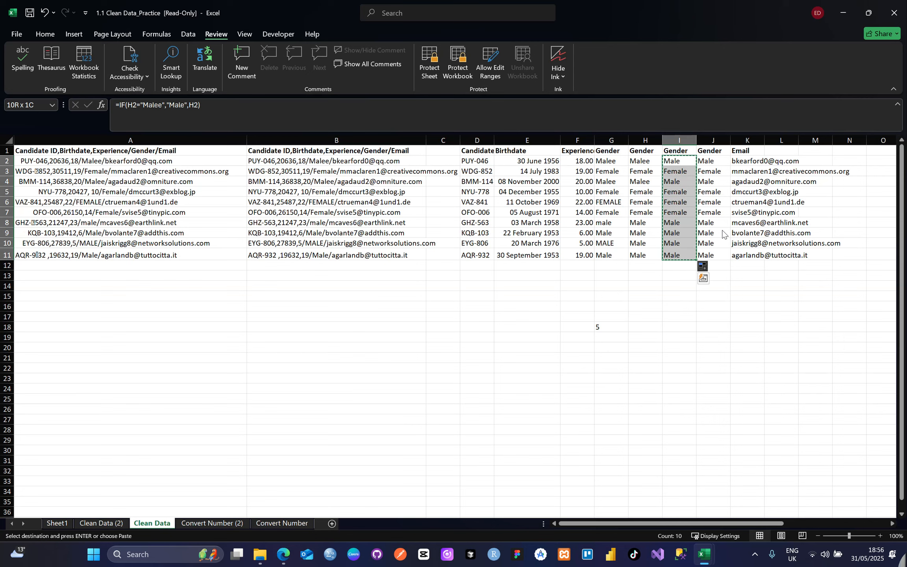
pyautogui.click(680, 162)
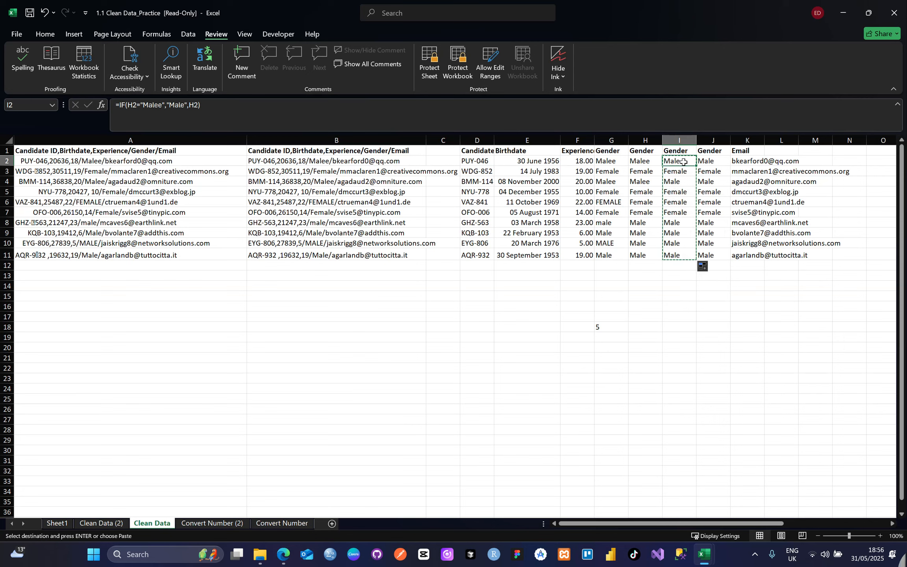
pyautogui.rightClick(683, 163)
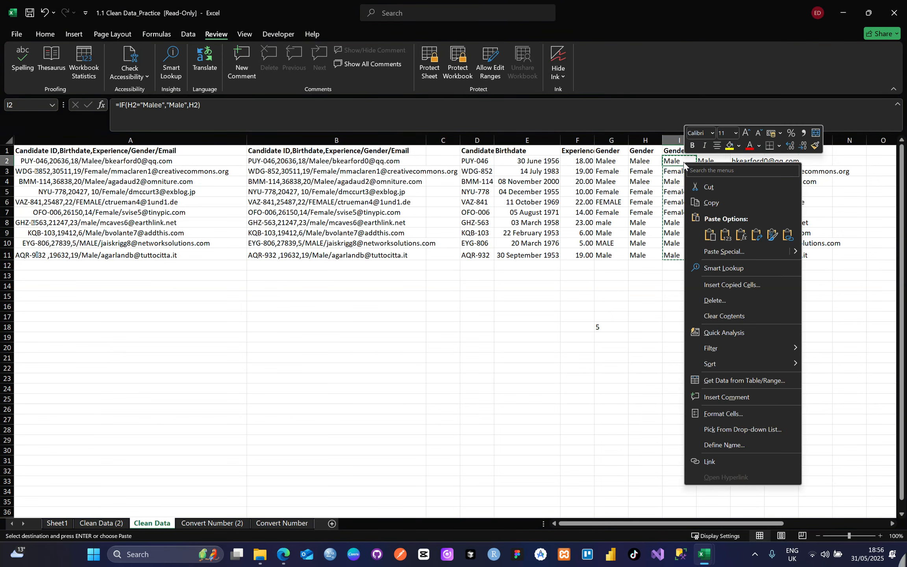
pyautogui.click(727, 241)
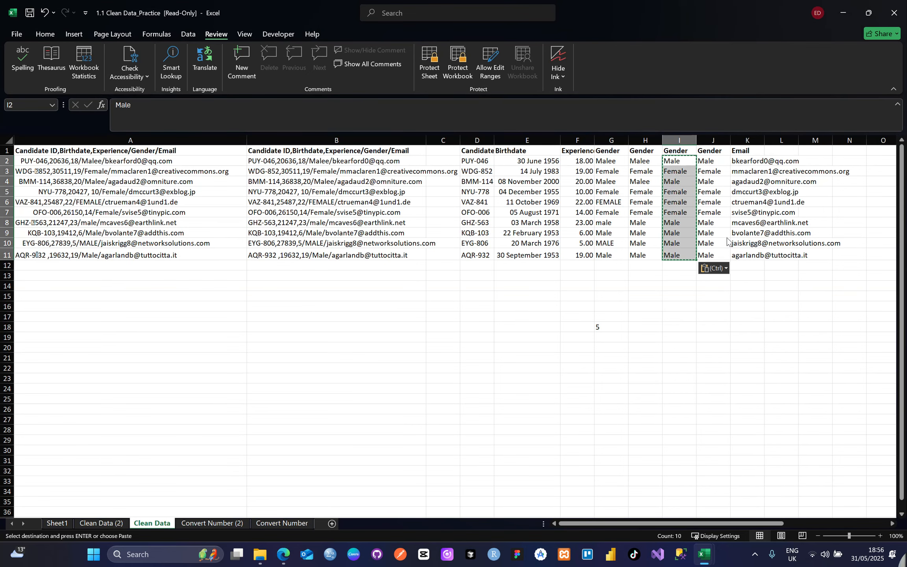
pyautogui.click(677, 172)
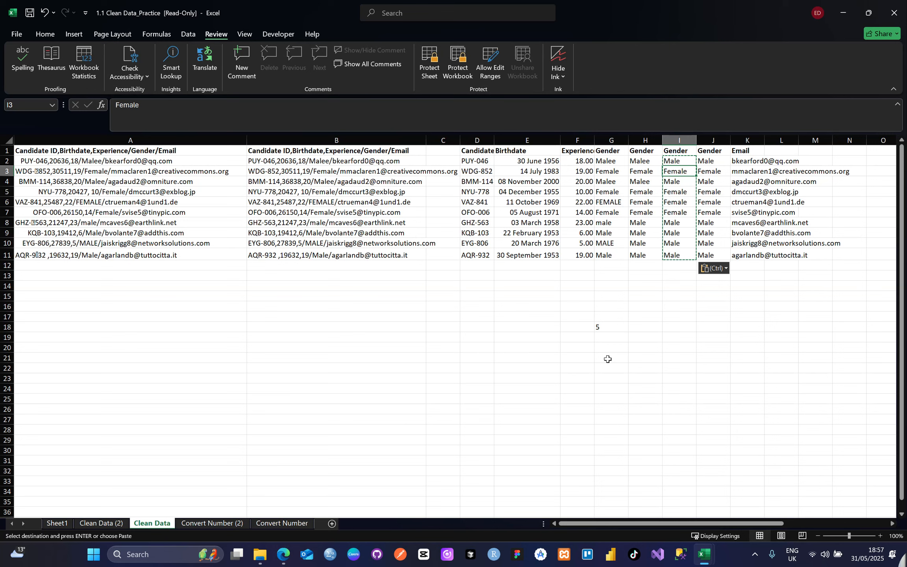
# Step: Enter the plain number 8 in cell G20, below the existing text 5 example
pyautogui.click(608, 328)
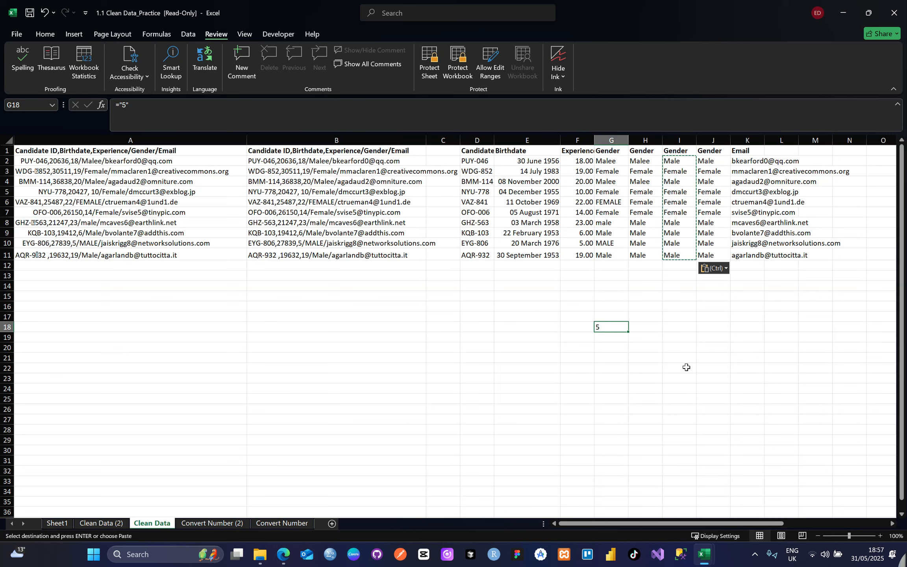
pyautogui.click(610, 349)
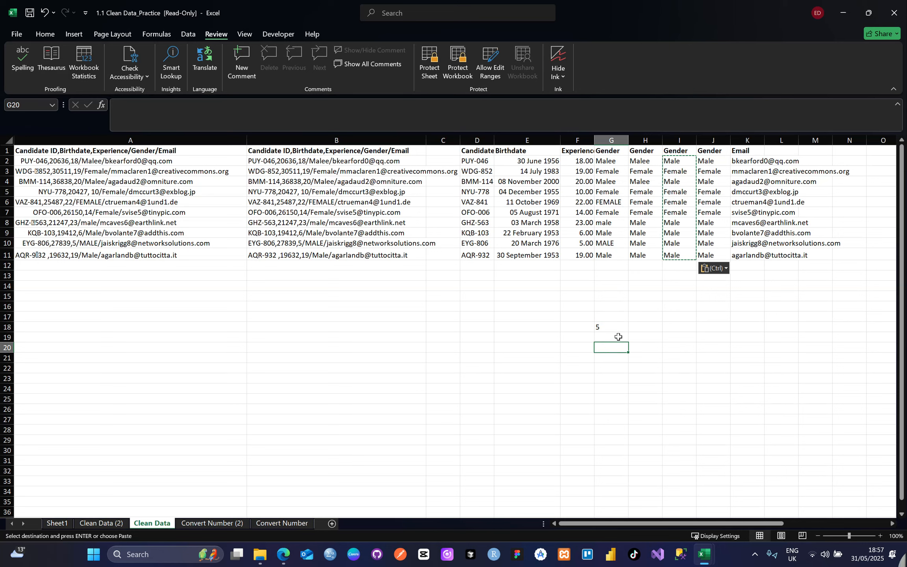
pyautogui.press('BackSpace')
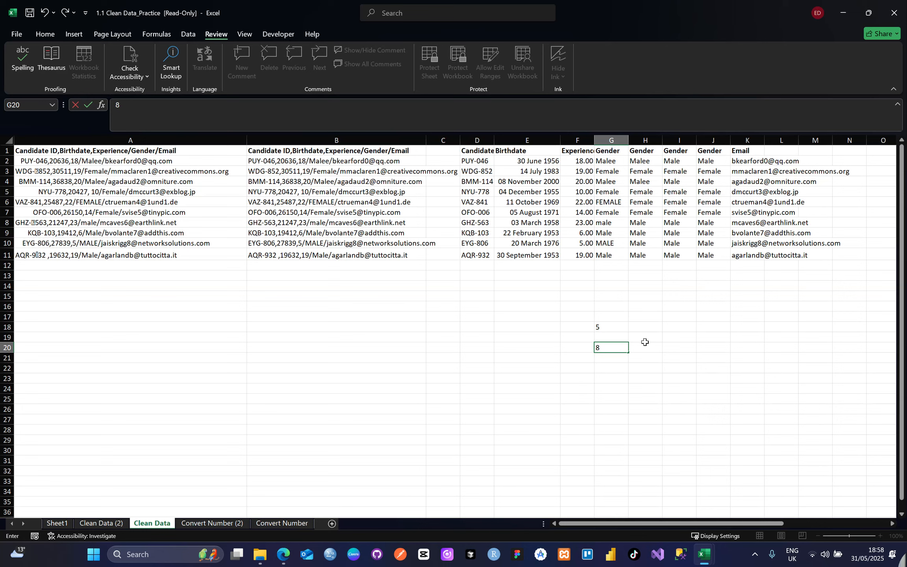
pyautogui.click(652, 349)
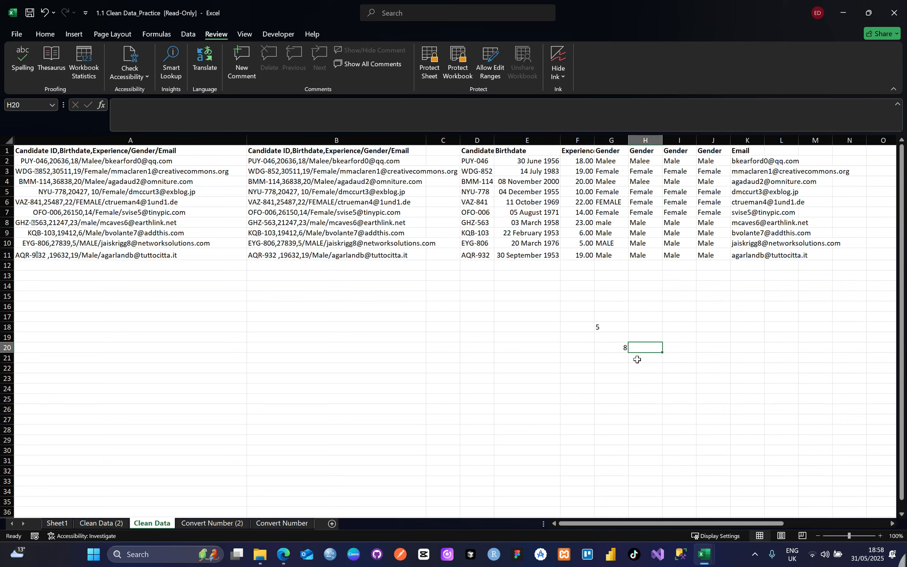
pyautogui.click(611, 349)
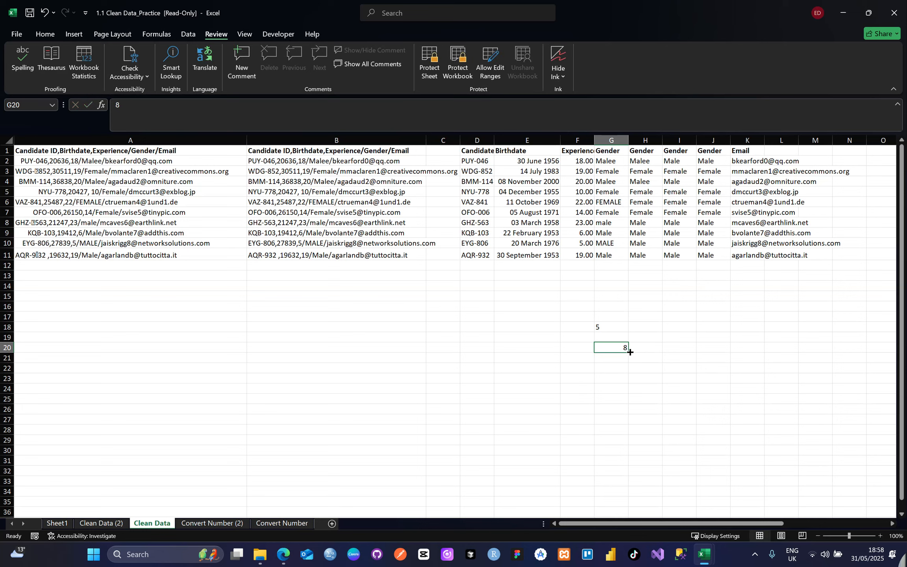
# Step: Enter the text formula ="8" in H20 beside the plain number 8
pyautogui.click(653, 349)
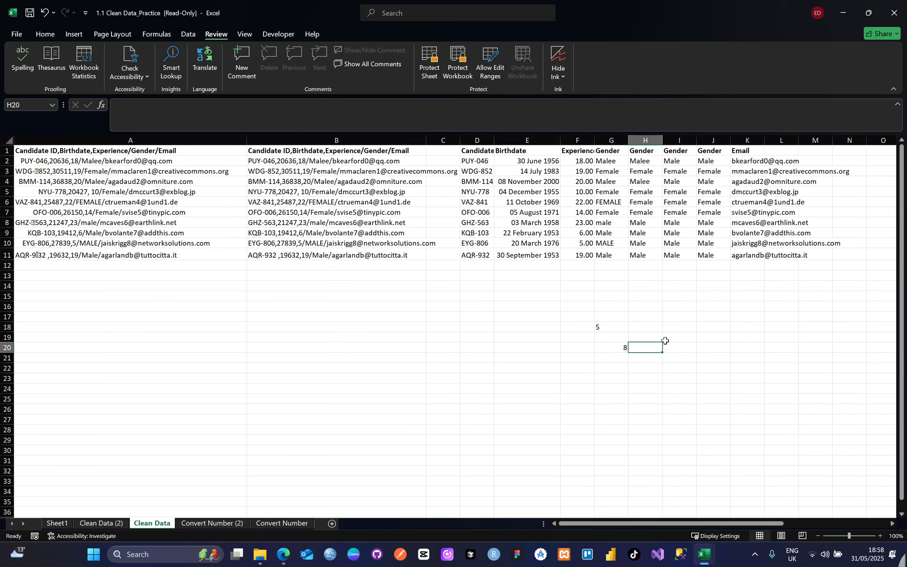
pyautogui.write('=')
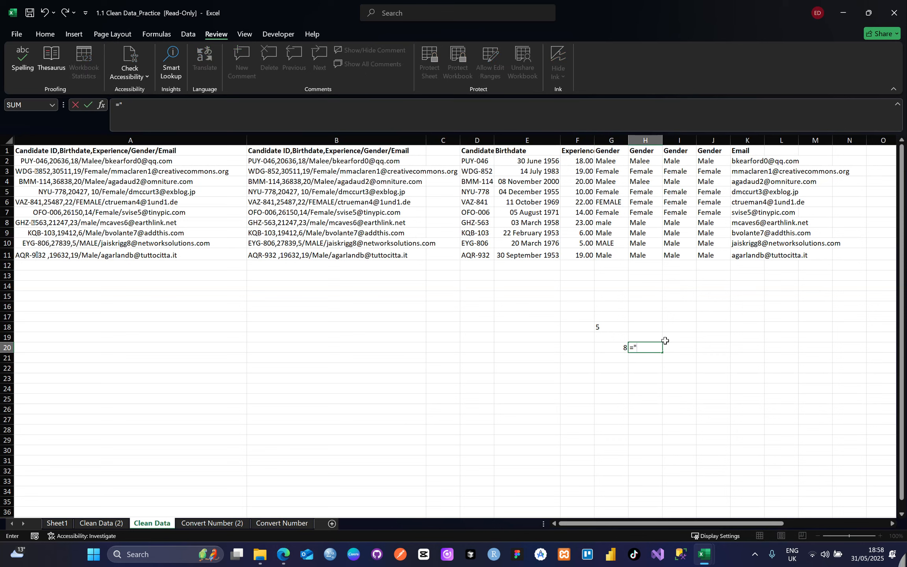
pyautogui.write('"8"')
pyautogui.press('Return')
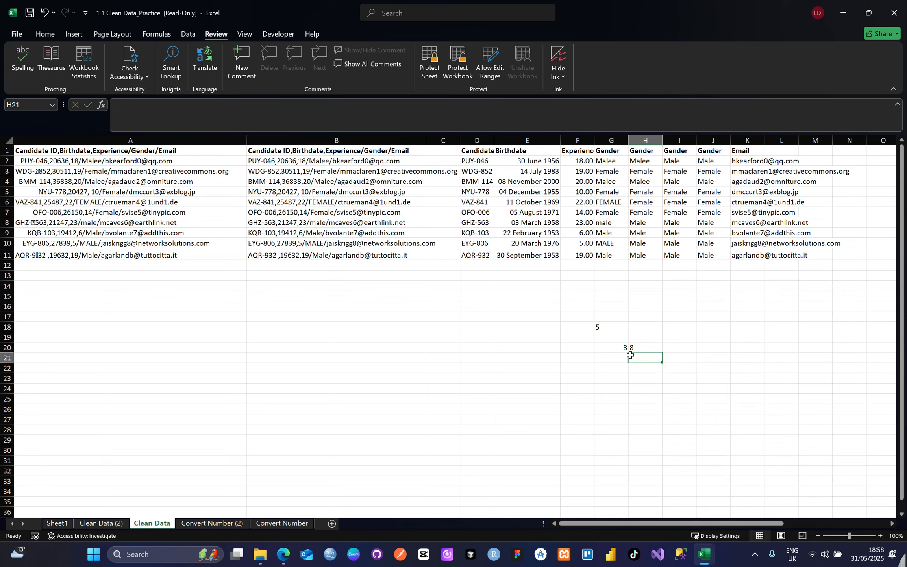
pyautogui.click(644, 348)
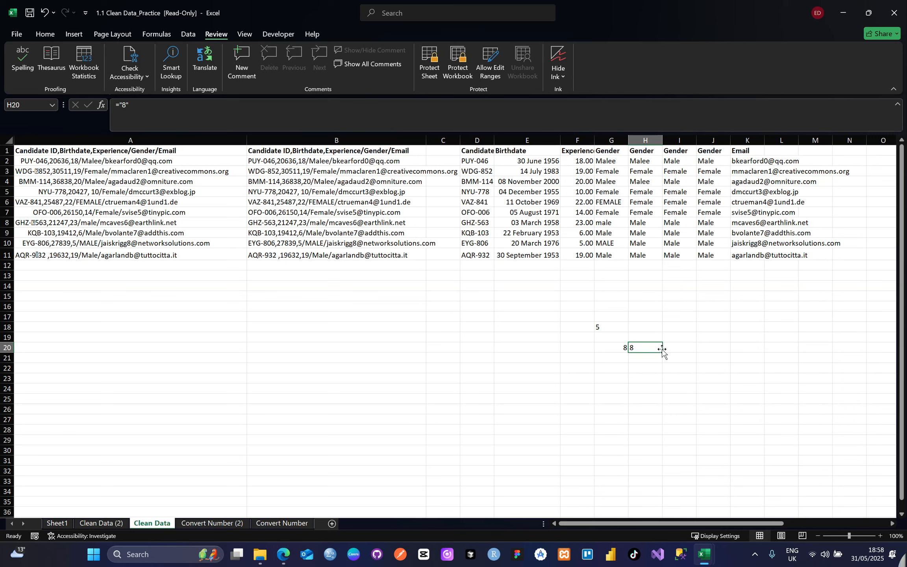
# Step: Enter the text formula ="7" in cell I20
pyautogui.click(690, 348)
pyautogui.write('=')
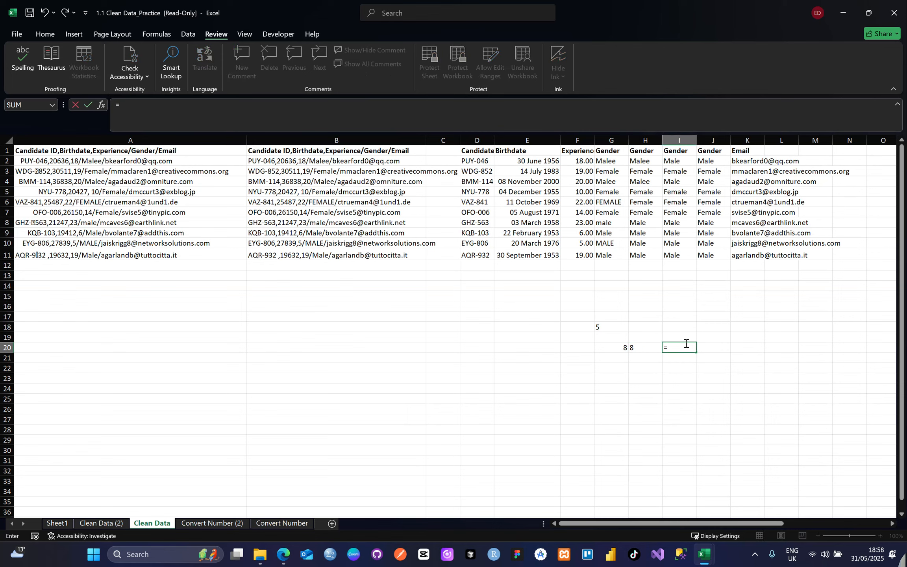
pyautogui.write('"7"')
pyautogui.press('Return')
# Step: Format cell I20 with the Number category and 0 decimal places
pyautogui.click(683, 347)
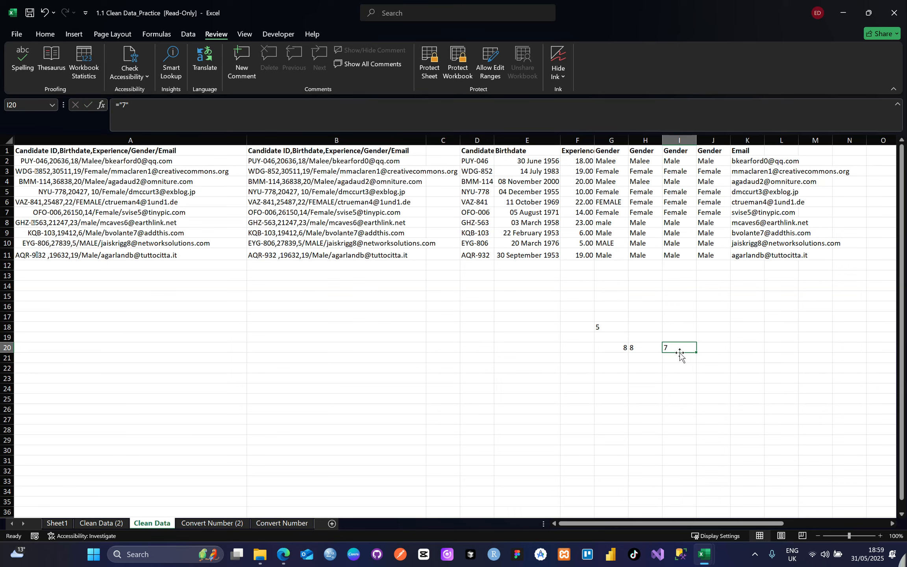
pyautogui.rightClick(678, 352)
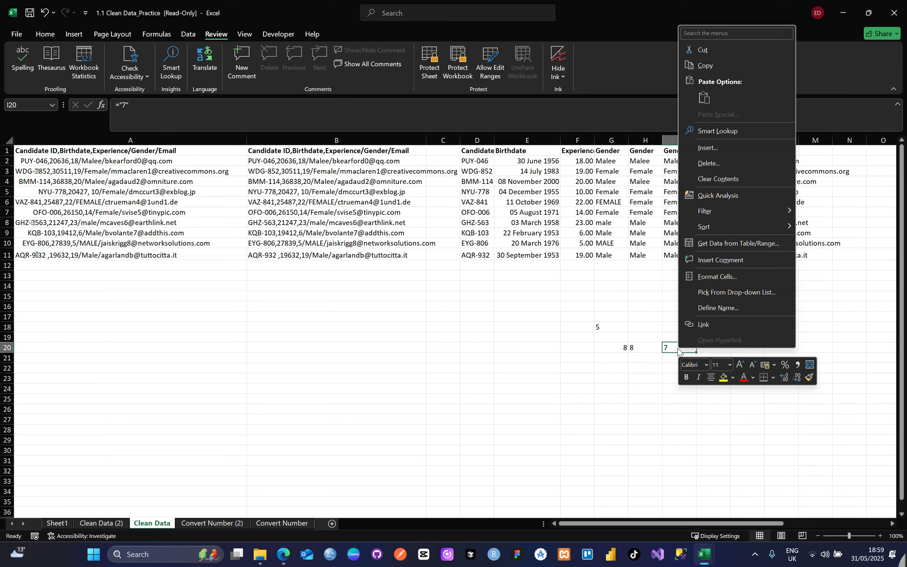
pyautogui.click(726, 279)
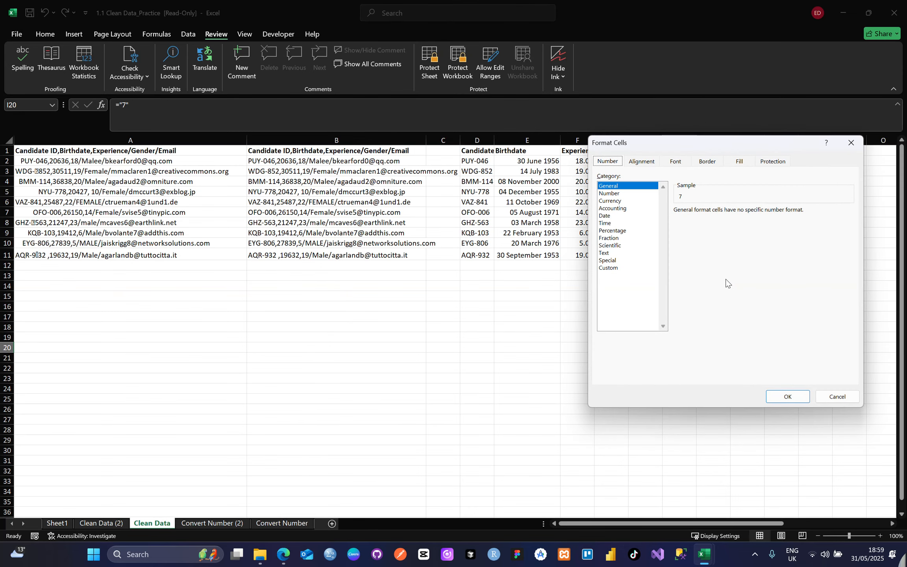
pyautogui.moveTo(723, 144); pyautogui.dragTo(416, 130)
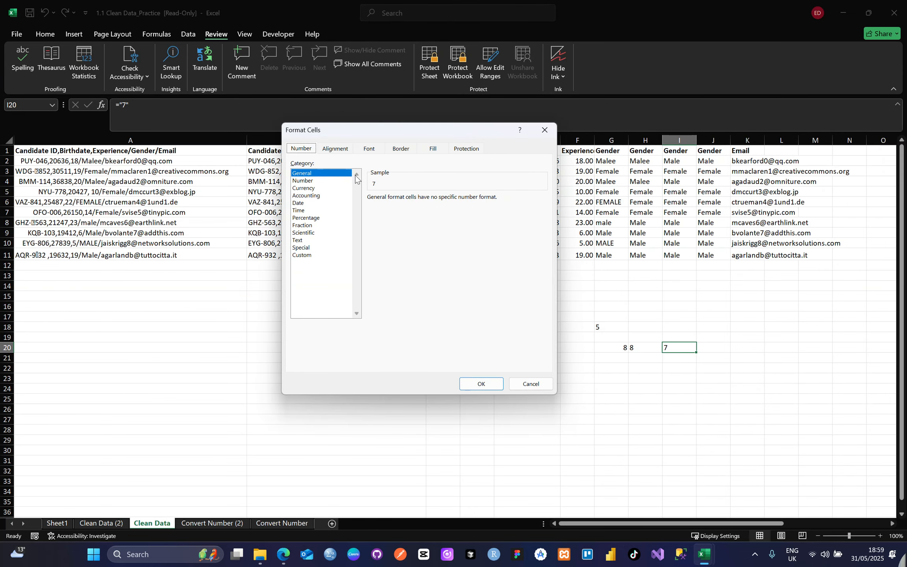
pyautogui.click(303, 180)
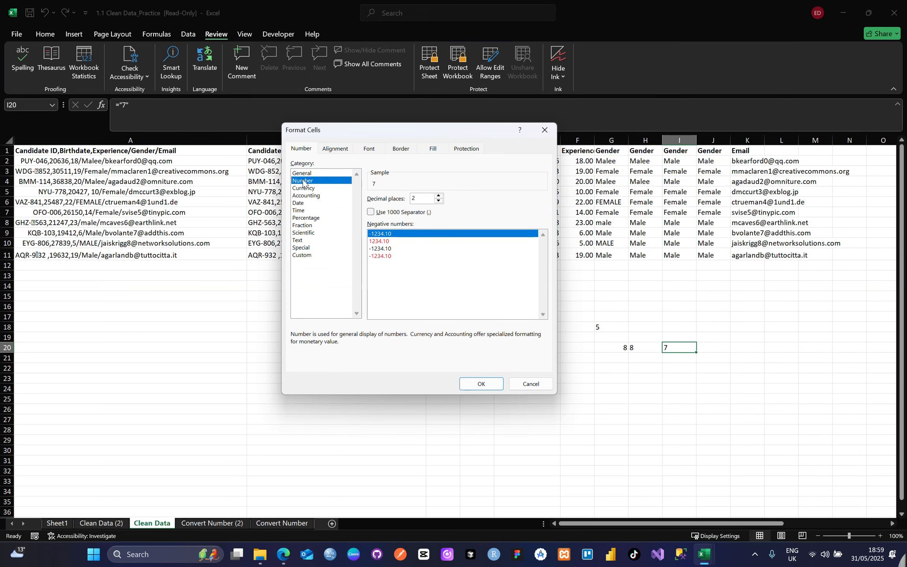
pyautogui.click(439, 196)
pyautogui.click(439, 196)
pyautogui.click(438, 200)
pyautogui.click(439, 200)
pyautogui.click(439, 201)
pyautogui.click(438, 201)
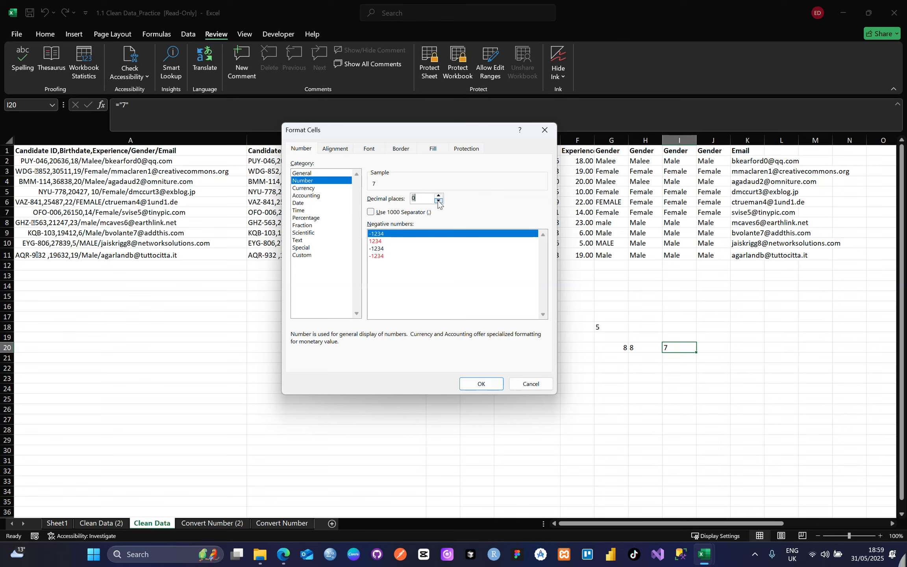
pyautogui.click(478, 383)
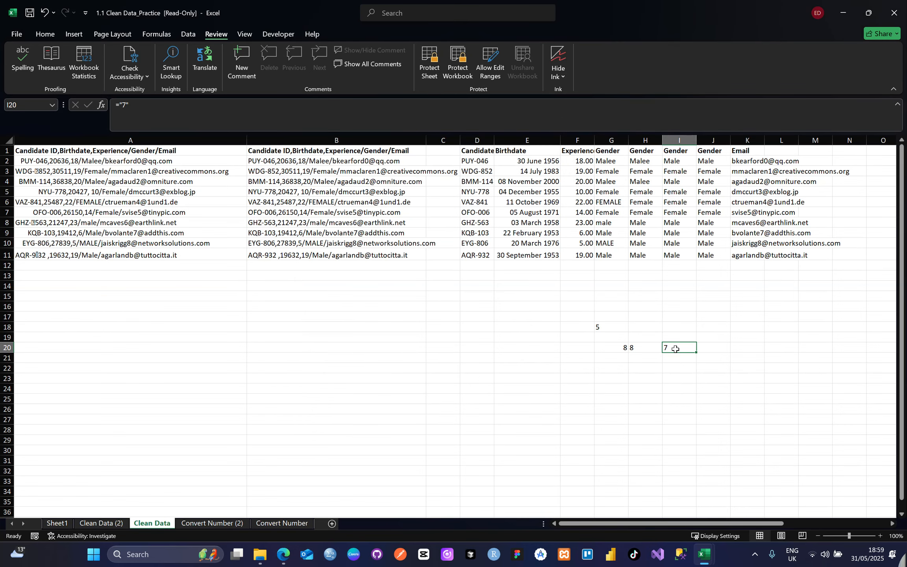
# Step: Look through the number formats offered for I20 and set the number format of G20 to Text
pyautogui.click(46, 34)
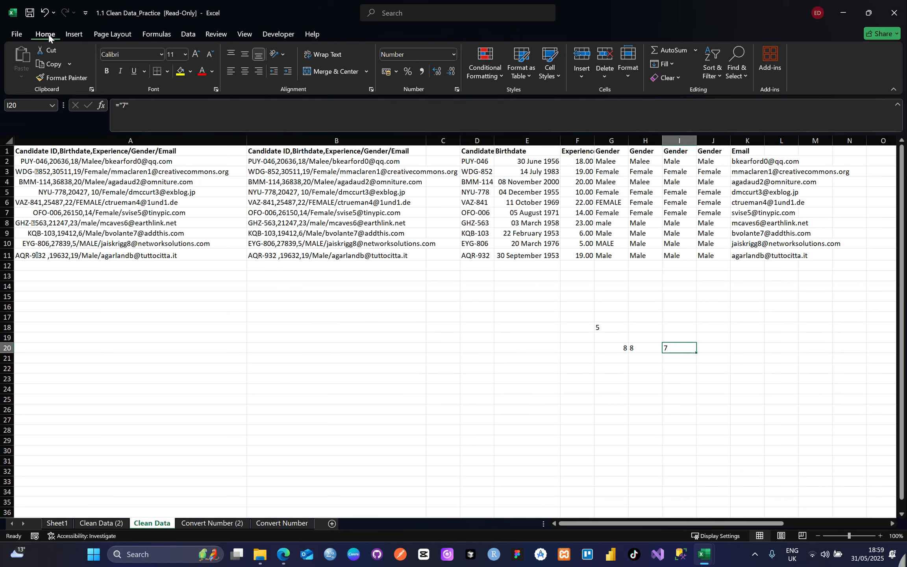
pyautogui.click(453, 54)
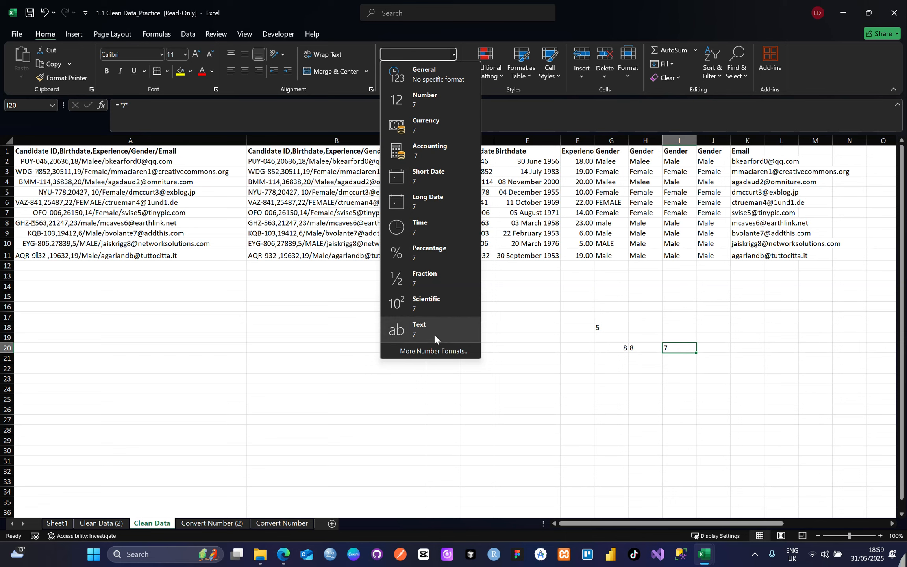
pyautogui.click(618, 348)
pyautogui.click(619, 347)
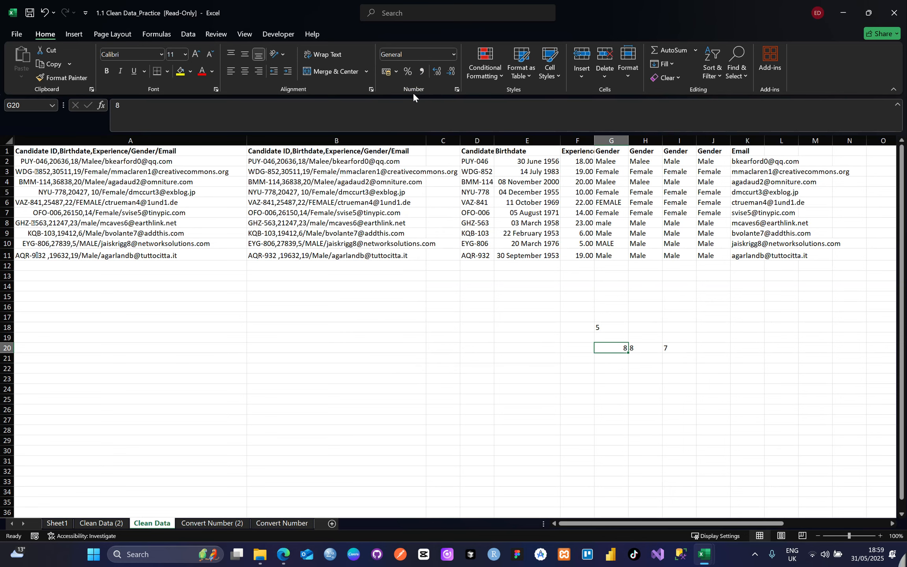
pyautogui.click(454, 55)
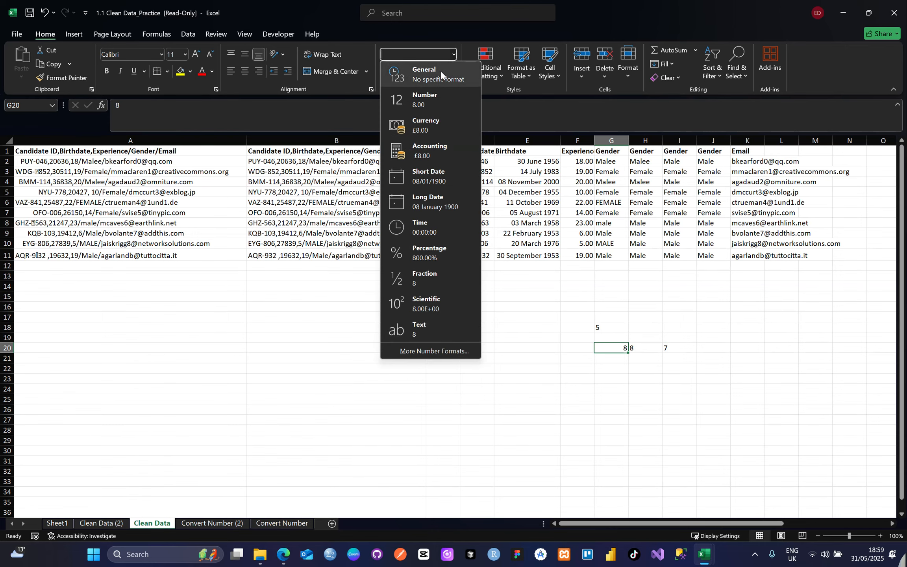
pyautogui.click(424, 332)
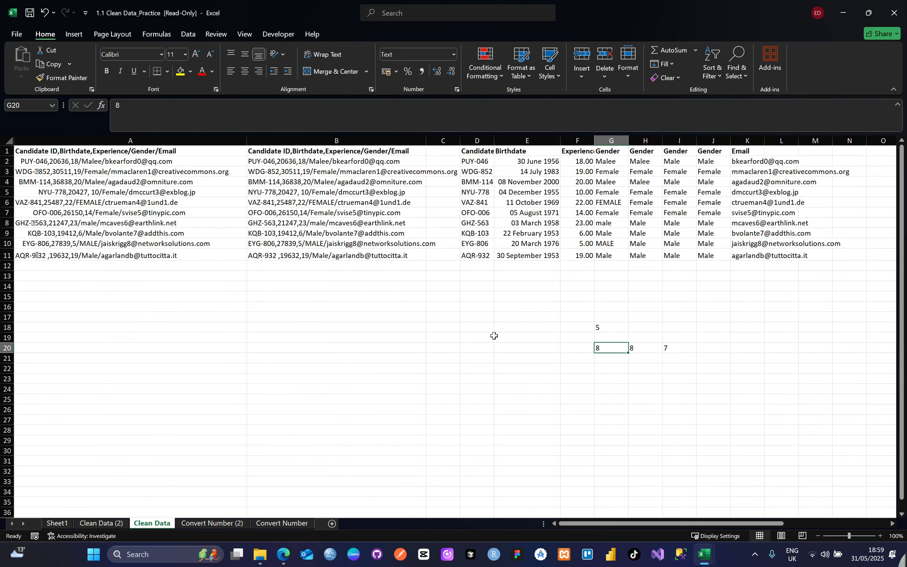
pyautogui.click(670, 348)
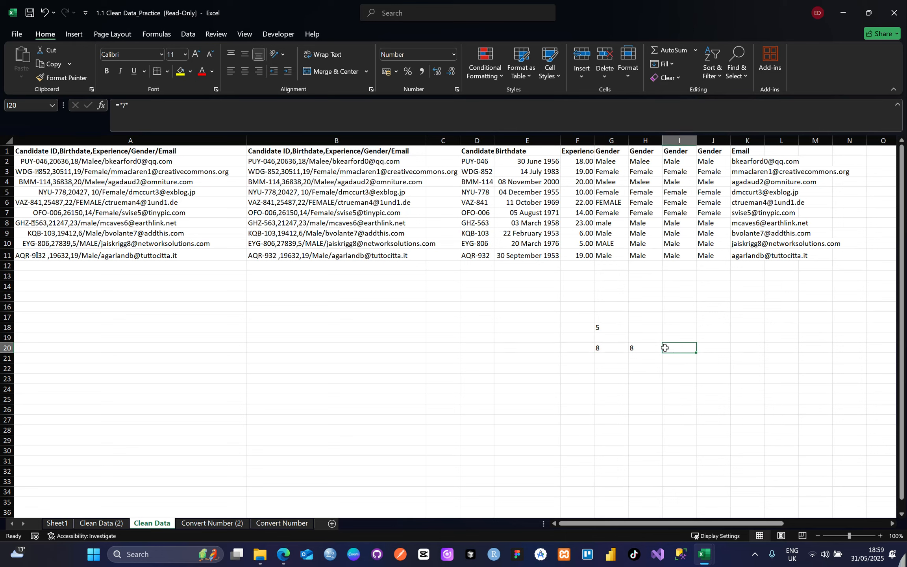
# Step: Apply the Number format to cell I20 again
pyautogui.click(453, 57)
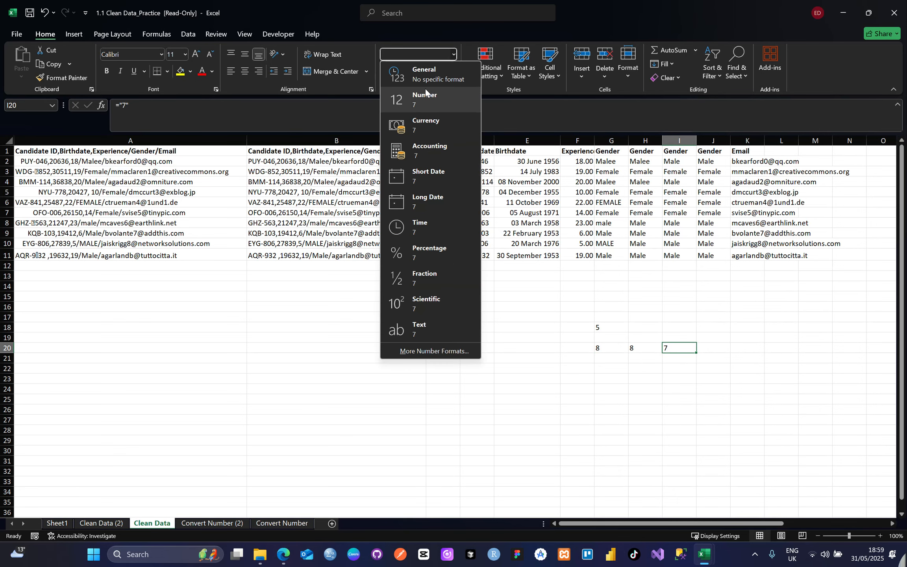
pyautogui.click(424, 101)
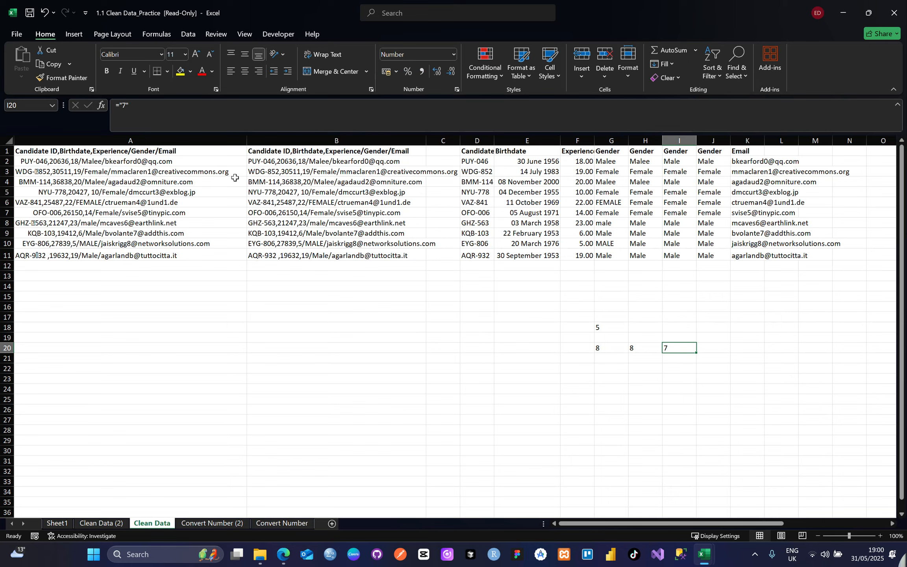
# Step: Enter the long sample text fjfr;lkja;kfjgd;gkjs'lgjddg'kgjazs'kfjslhal.sfnhm/jk;s in cell O1
pyautogui.moveTo(771, 526); pyautogui.dragTo(840, 518)
pyautogui.click(552, 154)
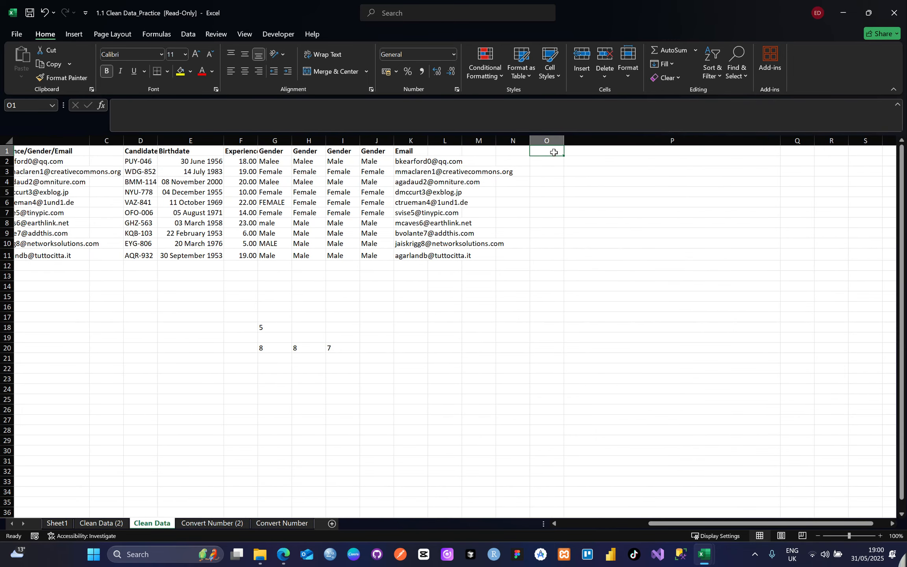
pyautogui.write('fjfr;lk')
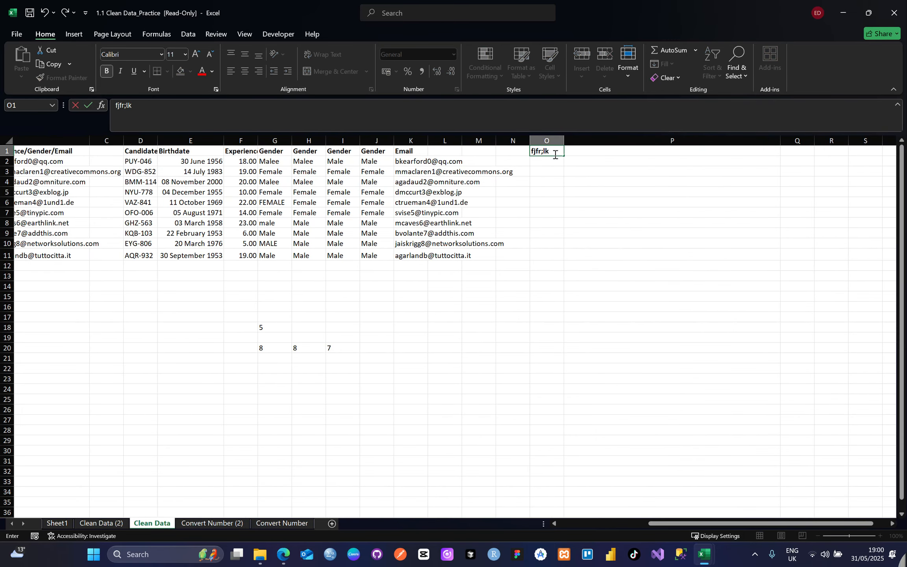
pyautogui.write("ja;kfjgd;gkjs'lgjddg'kgjazs'kfjslhal.")
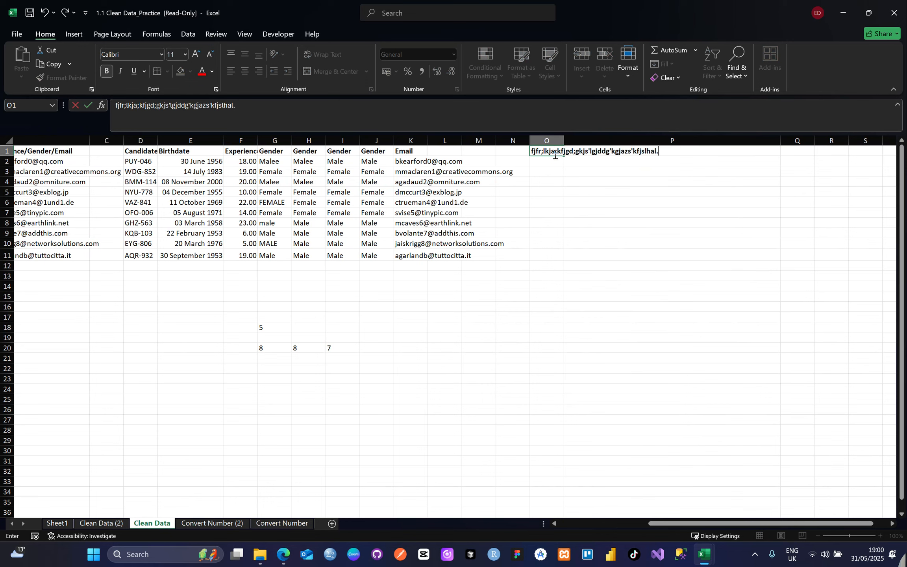
pyautogui.write('sfnhm/jk;s')
pyautogui.press('Return')
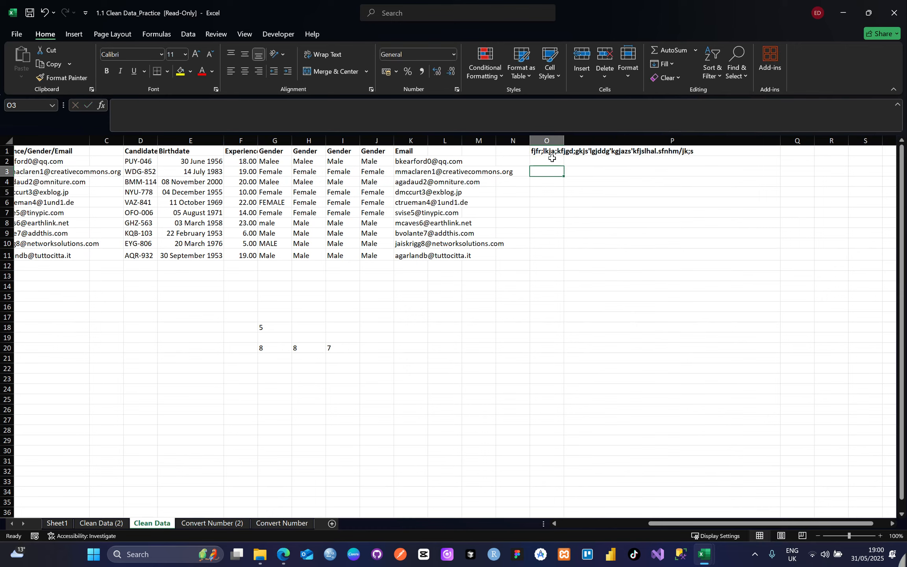
# Step: Check which cell holds the sample text in row 1 and narrow column P to about half the width of column O
pyautogui.click(552, 155)
pyautogui.click(512, 154)
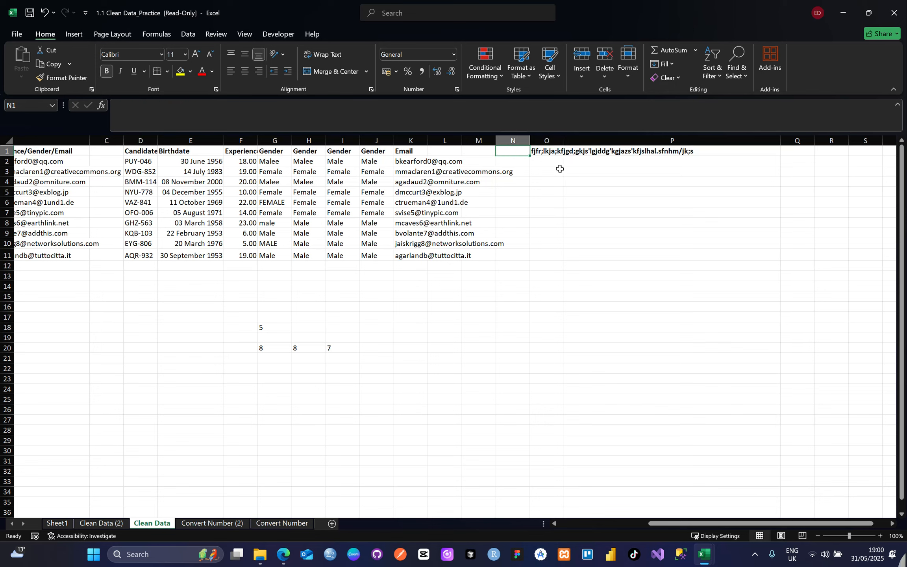
pyautogui.click(584, 168)
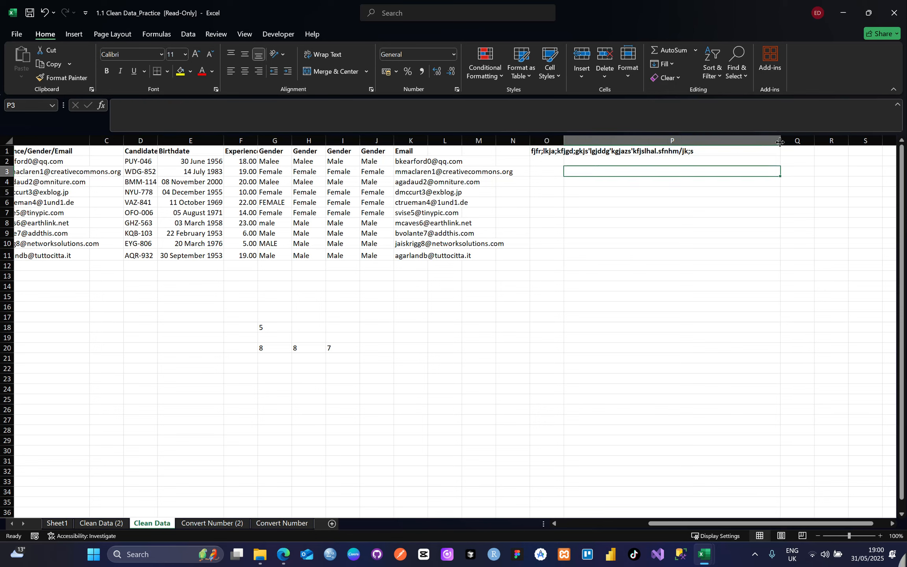
pyautogui.moveTo(781, 141); pyautogui.dragTo(582, 154)
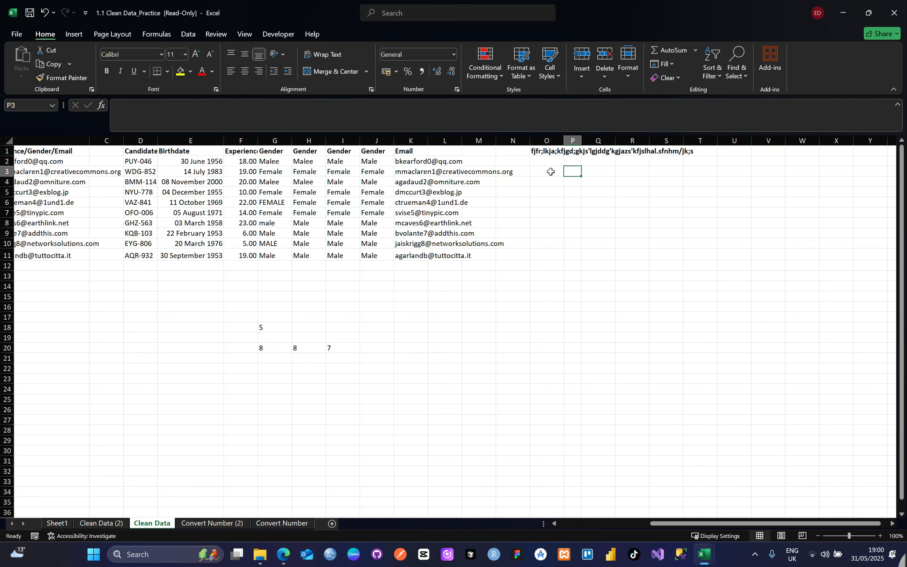
# Step: Copy the sample text from O1 into T1 and select O1:W1 to compare how both texts spill over
pyautogui.click(710, 152)
pyautogui.click(549, 154)
pyautogui.hotkey('ctrl', 'c')
pyautogui.click(711, 152)
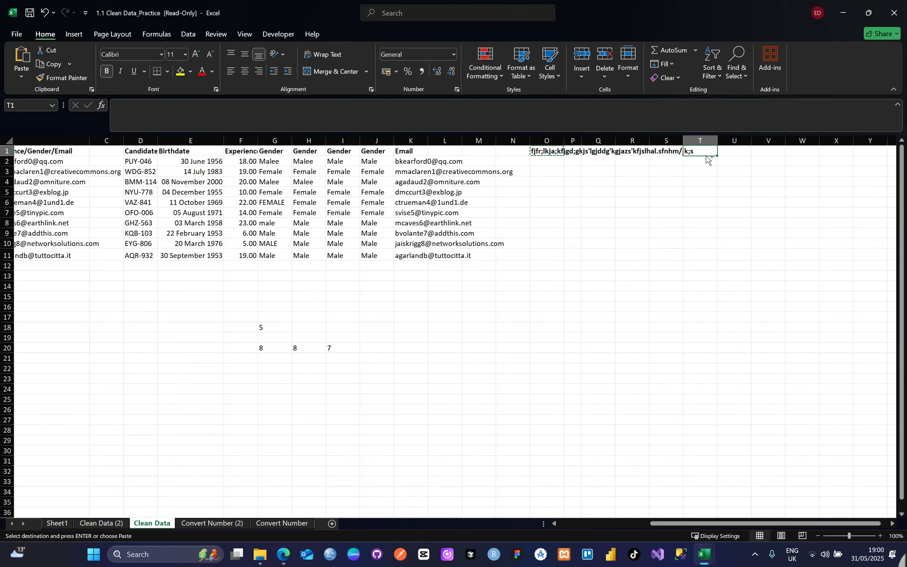
pyautogui.hotkey('ctrl', 'v')
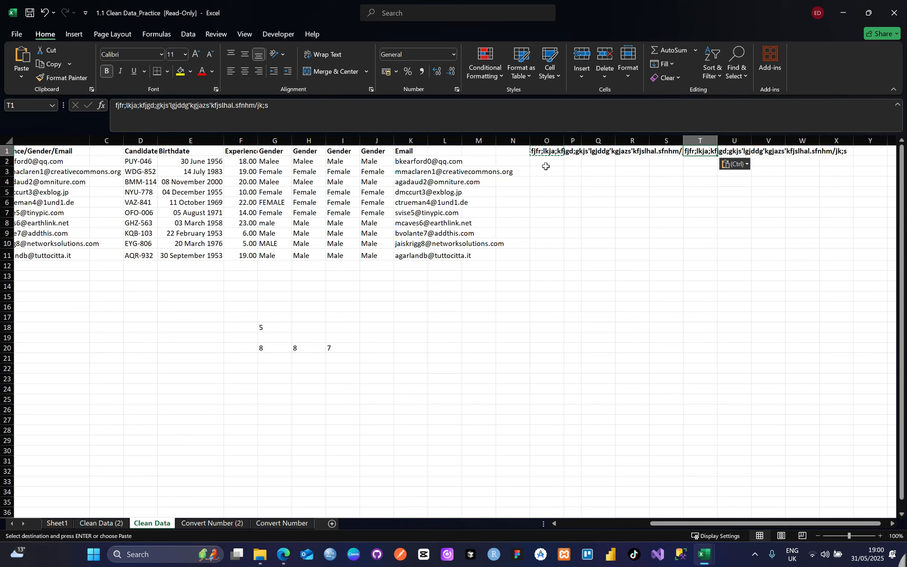
pyautogui.moveTo(536, 153); pyautogui.dragTo(799, 150)
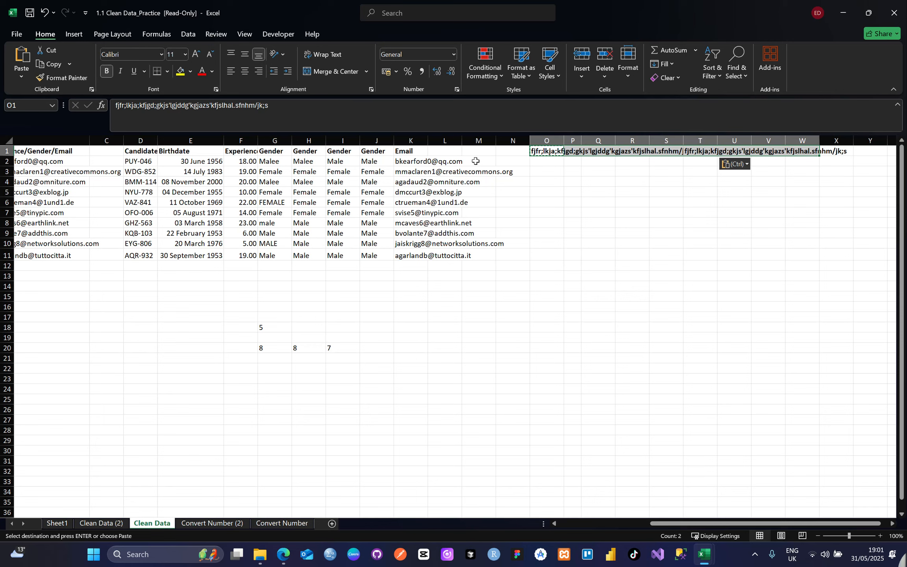
# Step: AutoFit the Email column K to its contents and narrow it back to near its former width
pyautogui.click(411, 151)
pyautogui.doubleClick(428, 138)
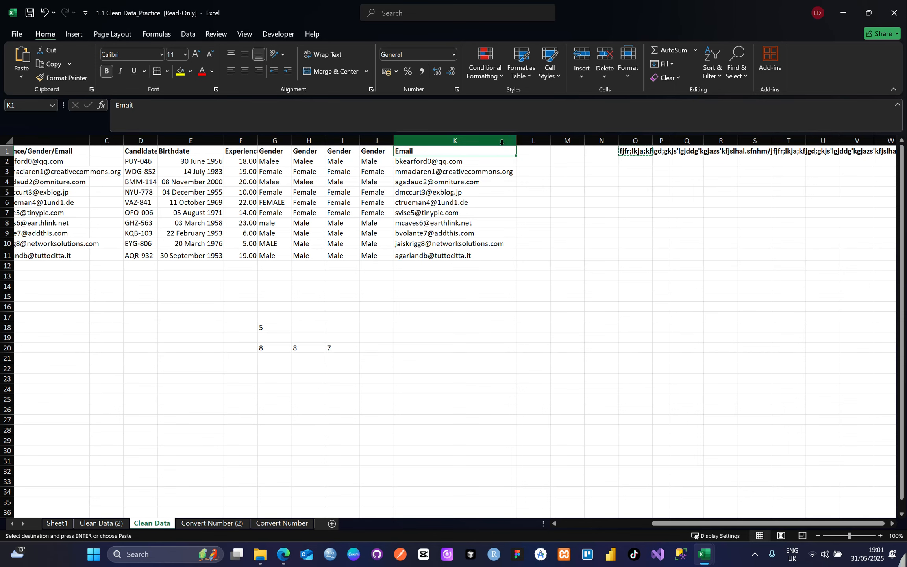
pyautogui.moveTo(518, 137); pyautogui.dragTo(434, 138)
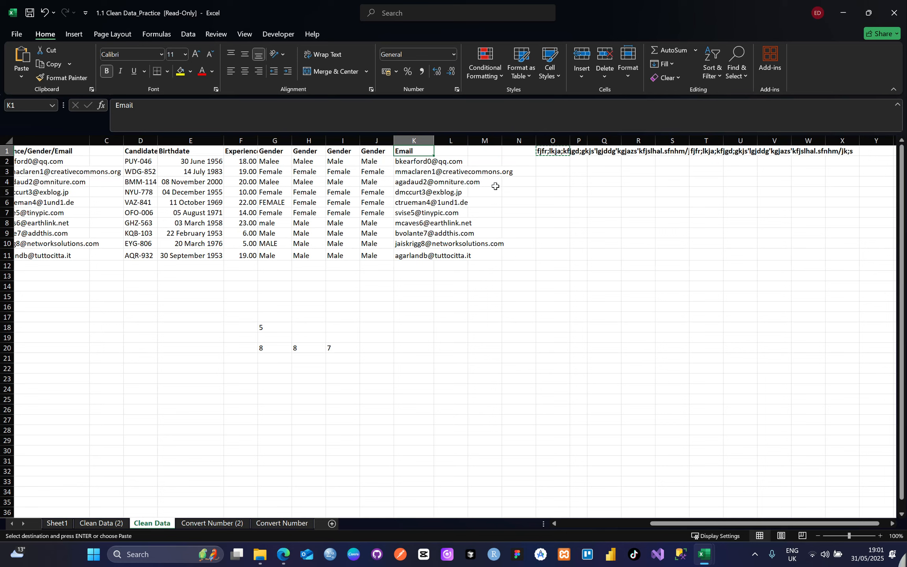
# Step: Open the full e-mail address in cell K3 for editing and commit the entry
pyautogui.click(411, 173)
pyautogui.moveTo(116, 107); pyautogui.dragTo(255, 108)
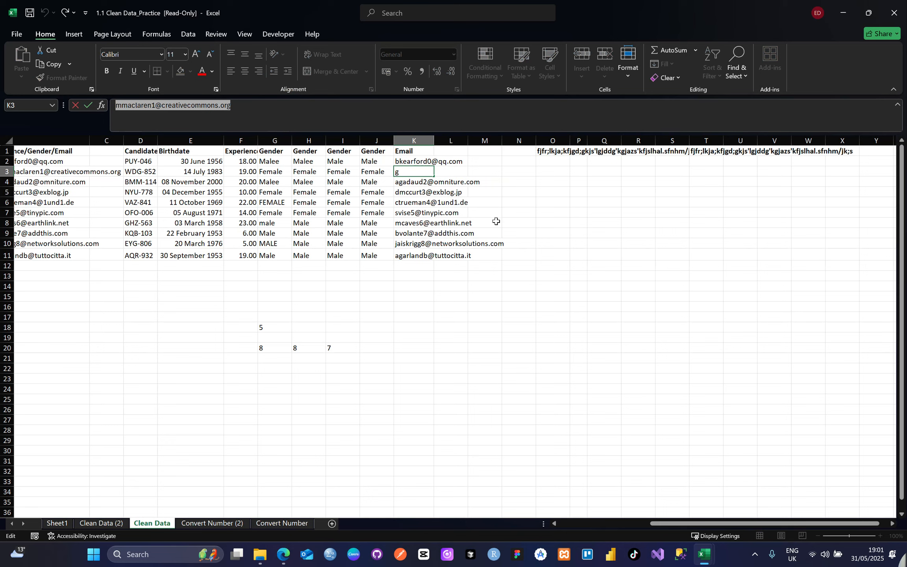
pyautogui.click(520, 193)
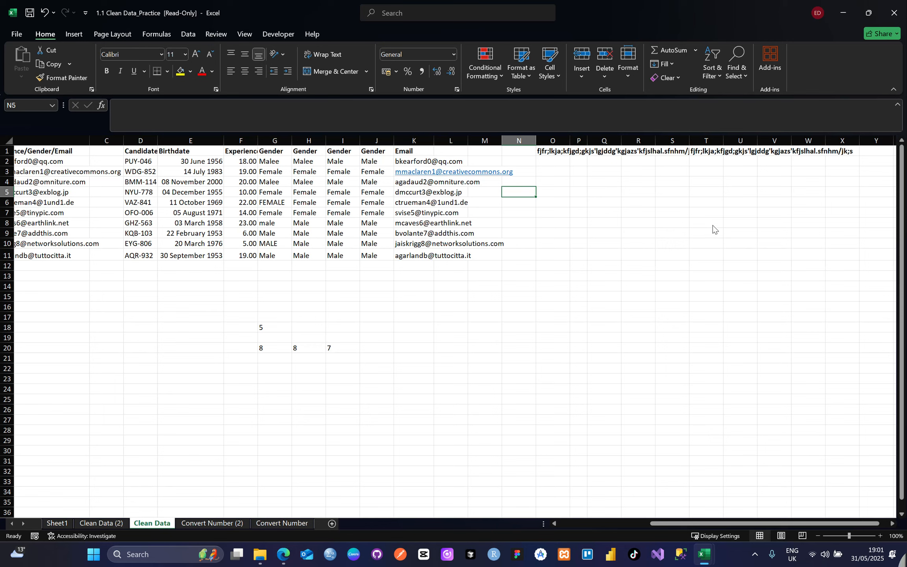
# Step: Clear the sample text from N1:Y1 and the test numbers from F18:I22
pyautogui.click(534, 151)
pyautogui.moveTo(534, 151); pyautogui.dragTo(858, 146)
pyautogui.press('Delete')
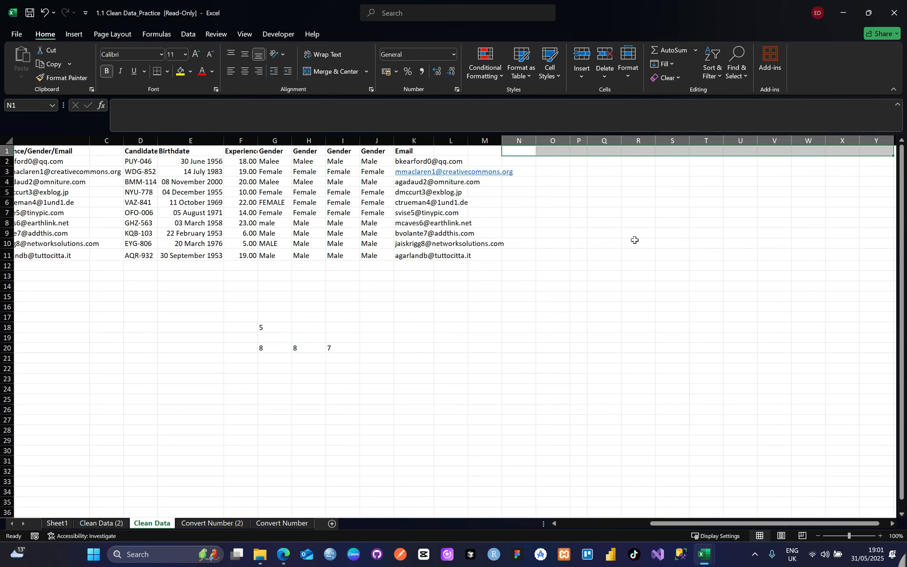
pyautogui.click(624, 268)
pyautogui.click(247, 322)
pyautogui.moveTo(247, 323); pyautogui.dragTo(345, 370)
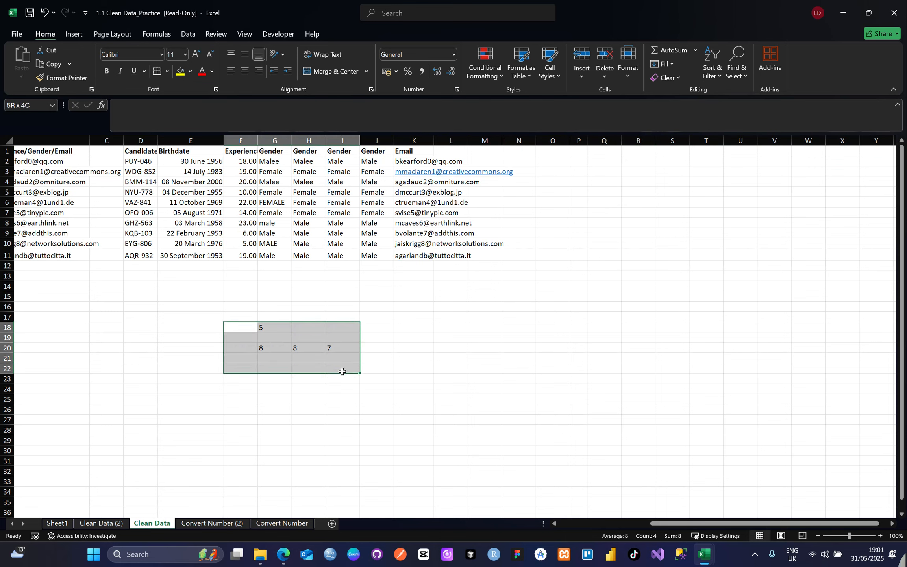
pyautogui.press('Delete')
# Step: Run Remove Duplicates on the candidate table D1:L11 with headers, comparing all columns
pyautogui.moveTo(146, 152); pyautogui.dragTo(434, 249)
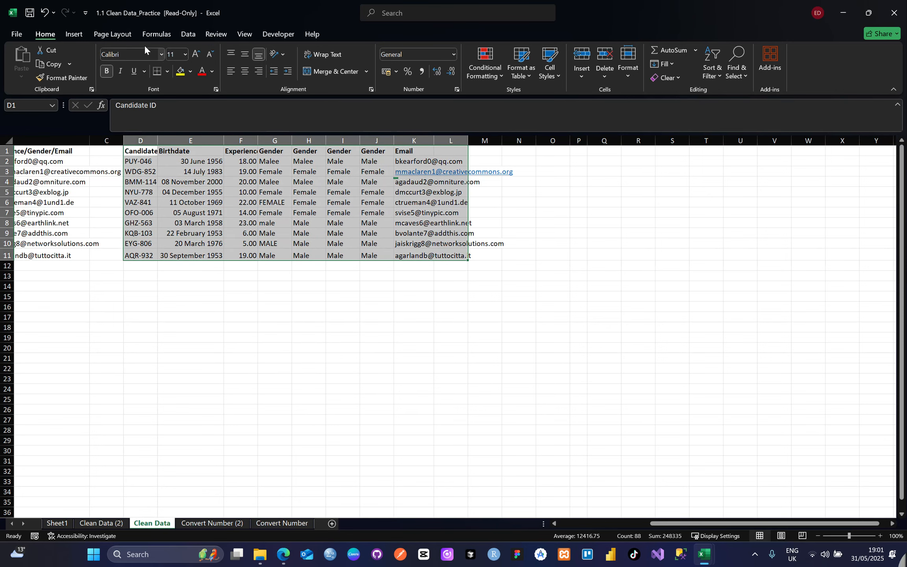
pyautogui.click(200, 37)
pyautogui.click(186, 36)
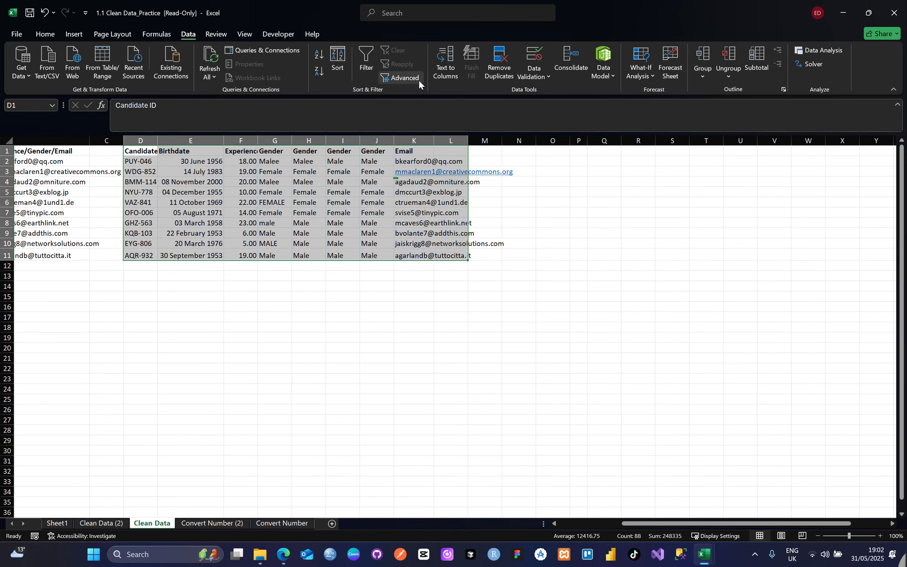
pyautogui.click(493, 67)
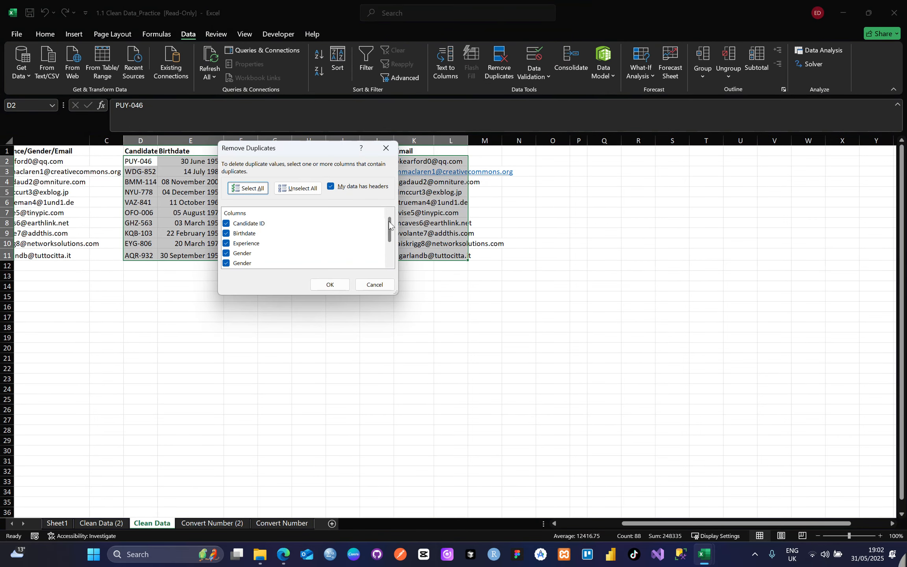
pyautogui.click(335, 285)
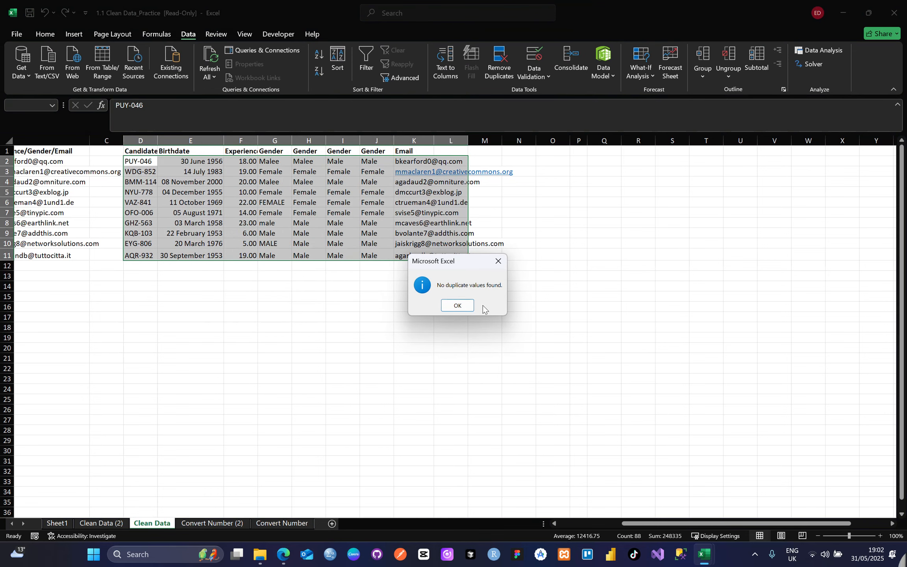
pyautogui.click(456, 306)
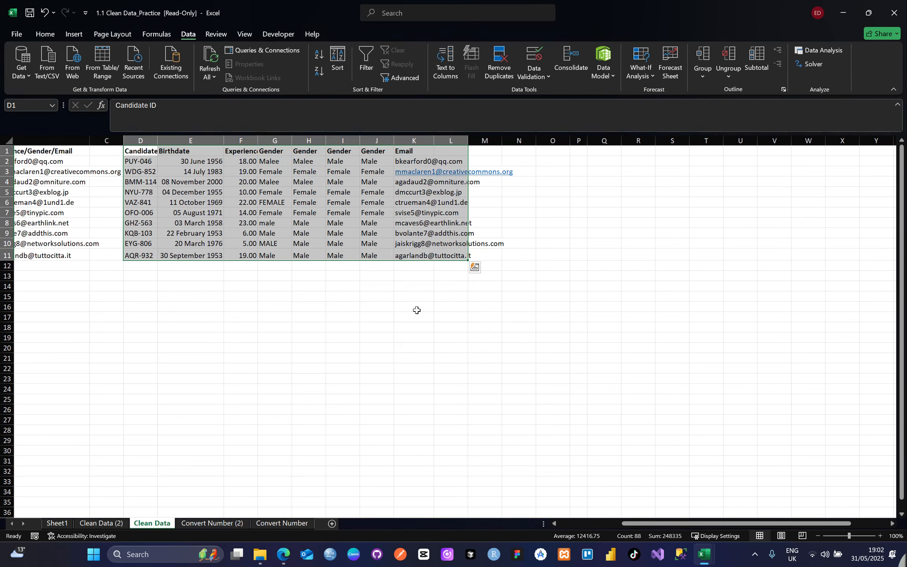